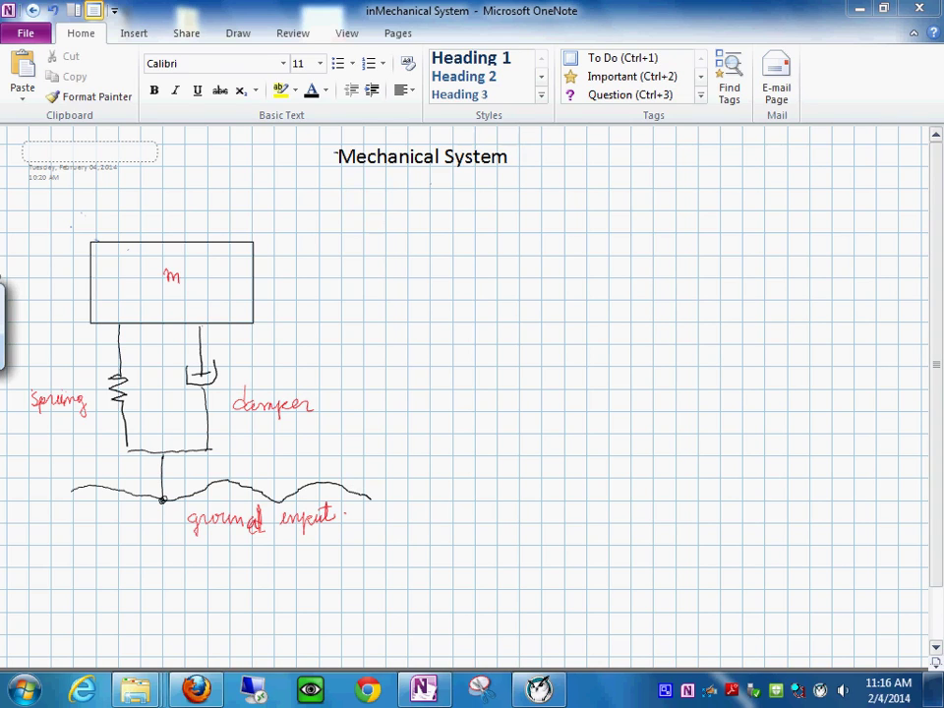
In black pen, handwrite 'Free Body Diagram' under the title and draw the x, ẋ arrow beside the mass
left_click(332, 198)
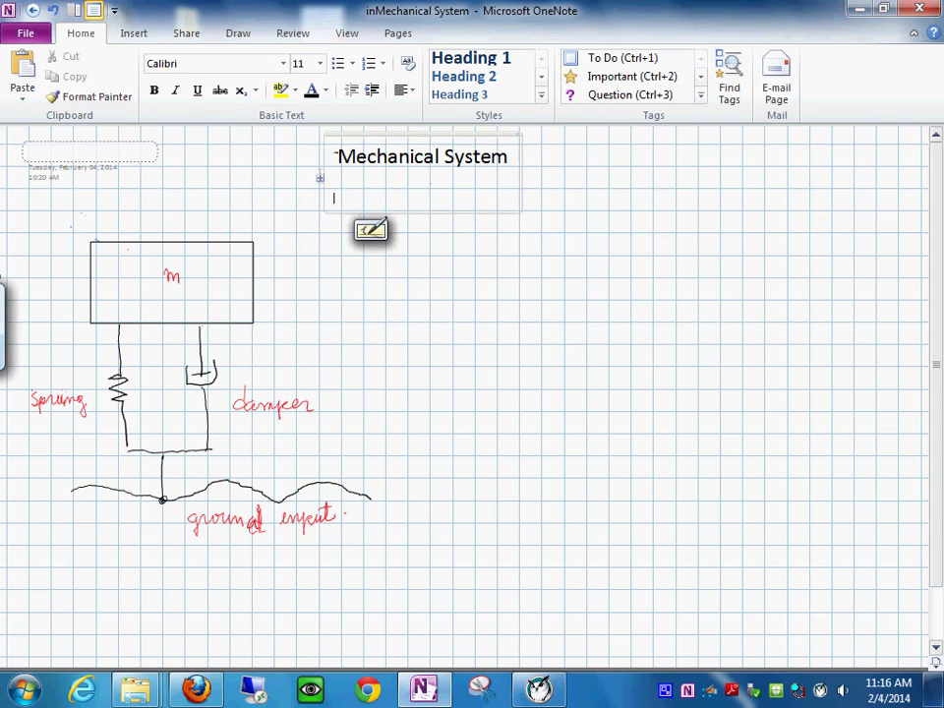
left_click(243, 33)
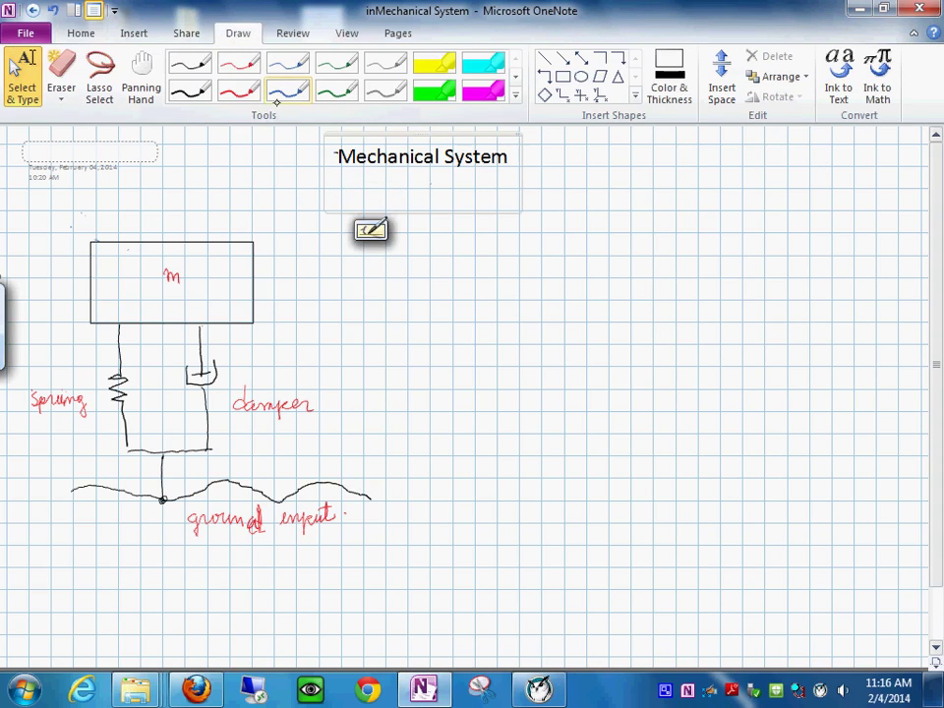
left_click(195, 98)
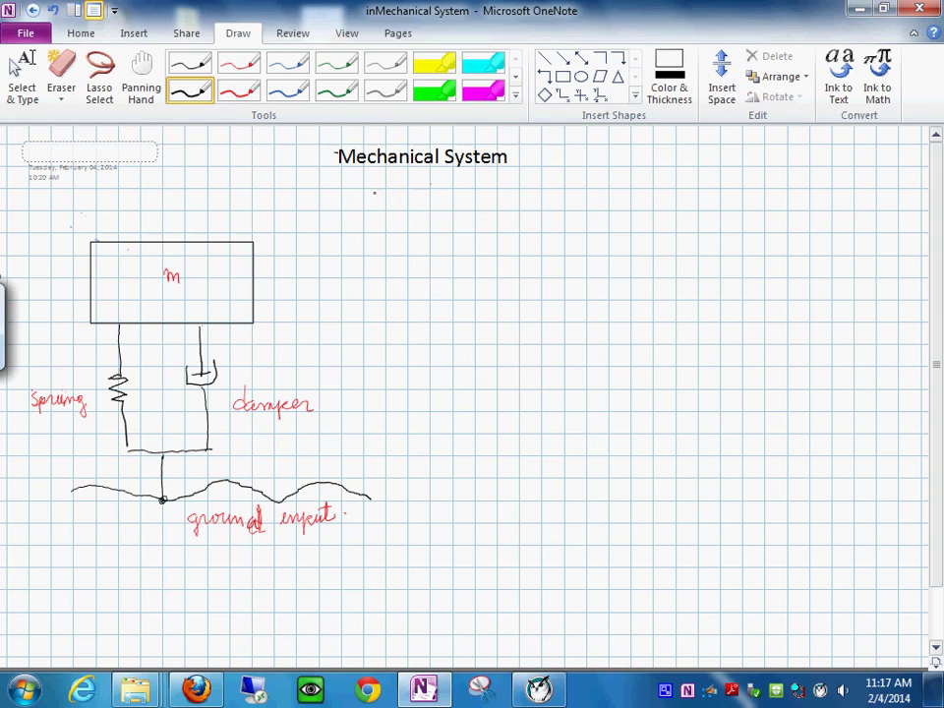
mouse_move(376, 192)
left_mouse_down()
mouse_move(374, 212)
mouse_move(385, 185)
mouse_move(383, 207)
mouse_move(428, 211)
mouse_move(437, 202)
mouse_move(431, 210)
mouse_move(461, 193)
mouse_move(471, 225)
left_mouse_up()
mouse_move(495, 195)
left_mouse_down()
mouse_move(503, 211)
mouse_move(527, 202)
mouse_move(557, 213)
mouse_move(569, 204)
mouse_move(612, 208)
left_mouse_up()
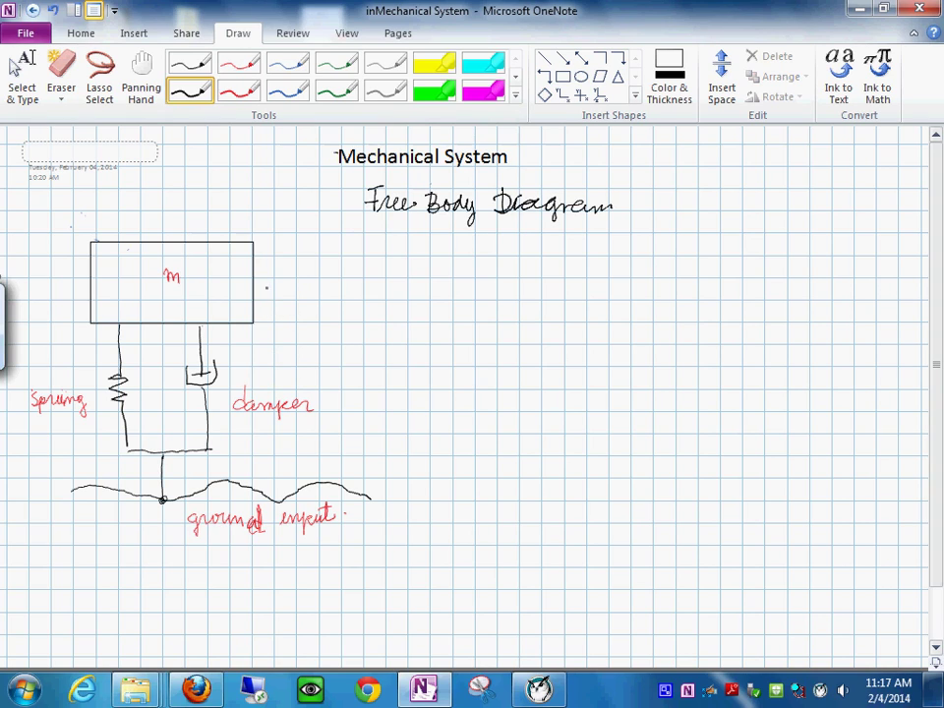
mouse_move(262, 288)
left_mouse_down()
mouse_move(300, 287)
mouse_move(300, 263)
mouse_move(292, 268)
mouse_move(326, 294)
mouse_move(314, 295)
mouse_move(331, 303)
mouse_move(350, 293)
mouse_move(338, 293)
left_mouse_up()
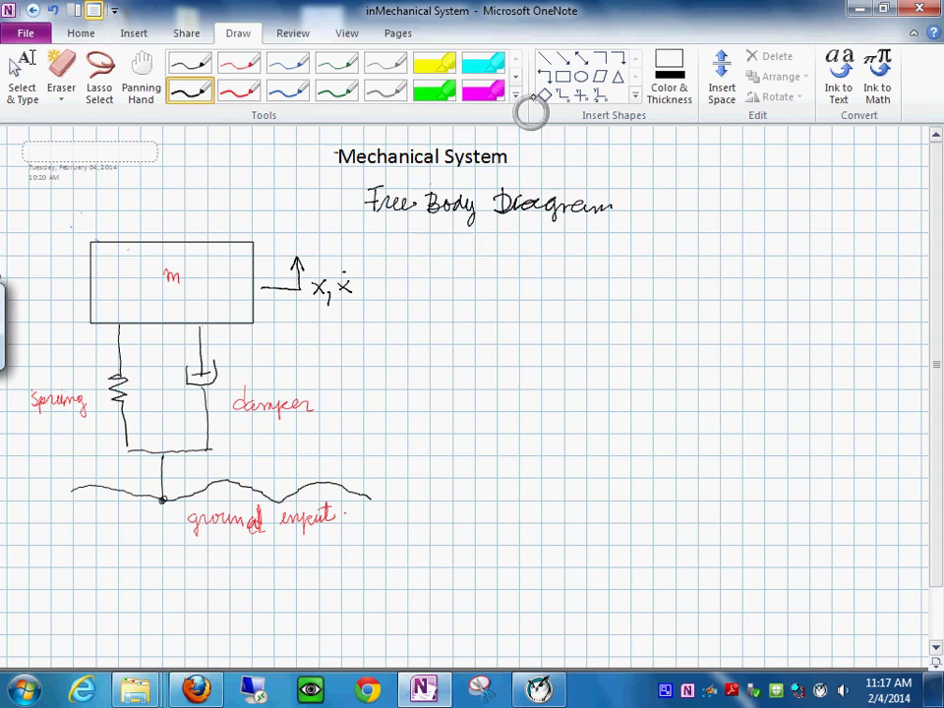
Draw the free-body rectangle below the heading and a red downward gravity arrow labelled mg through it
left_click(562, 76)
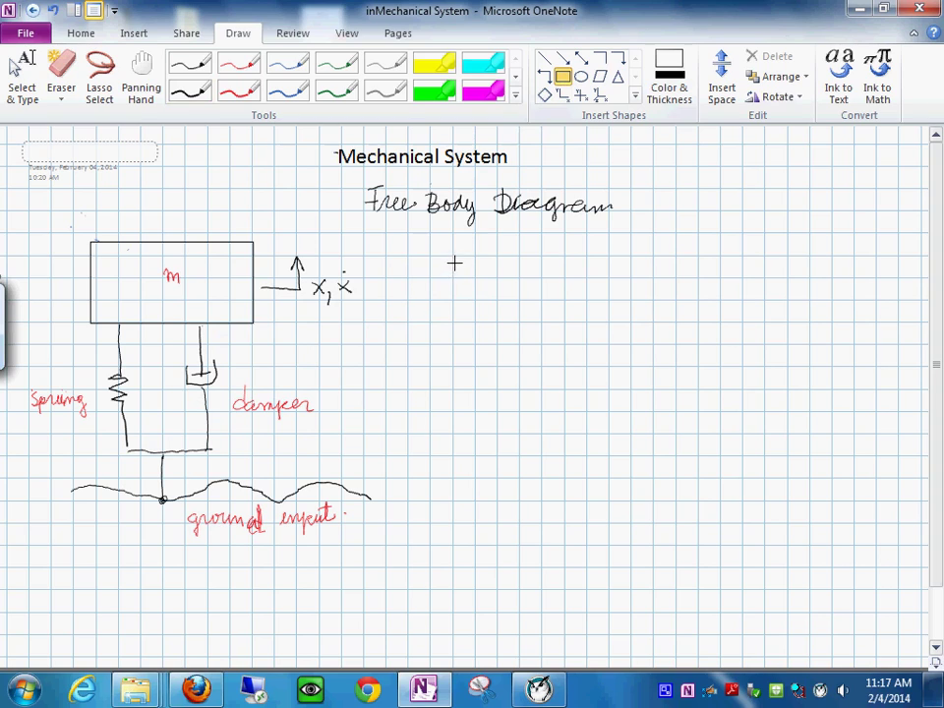
mouse_move(452, 255)
left_mouse_down()
mouse_move(499, 311)
mouse_move(609, 330)
mouse_move(581, 337)
left_mouse_up()
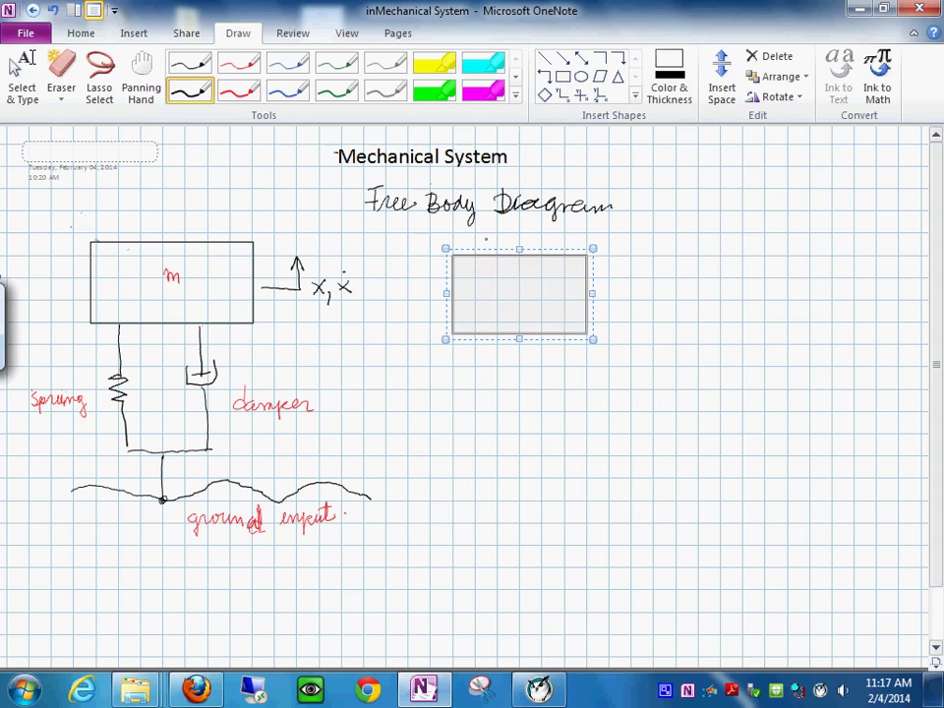
left_click(239, 90)
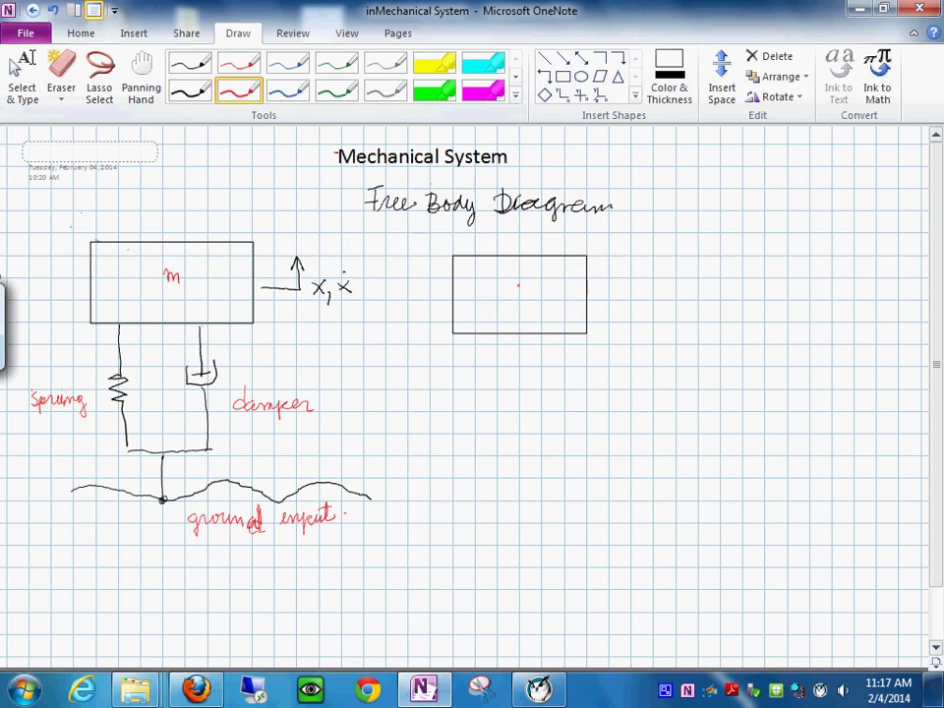
mouse_move(519, 286)
left_mouse_down()
mouse_move(515, 334)
mouse_move(526, 366)
mouse_move(537, 366)
mouse_move(544, 382)
left_mouse_up()
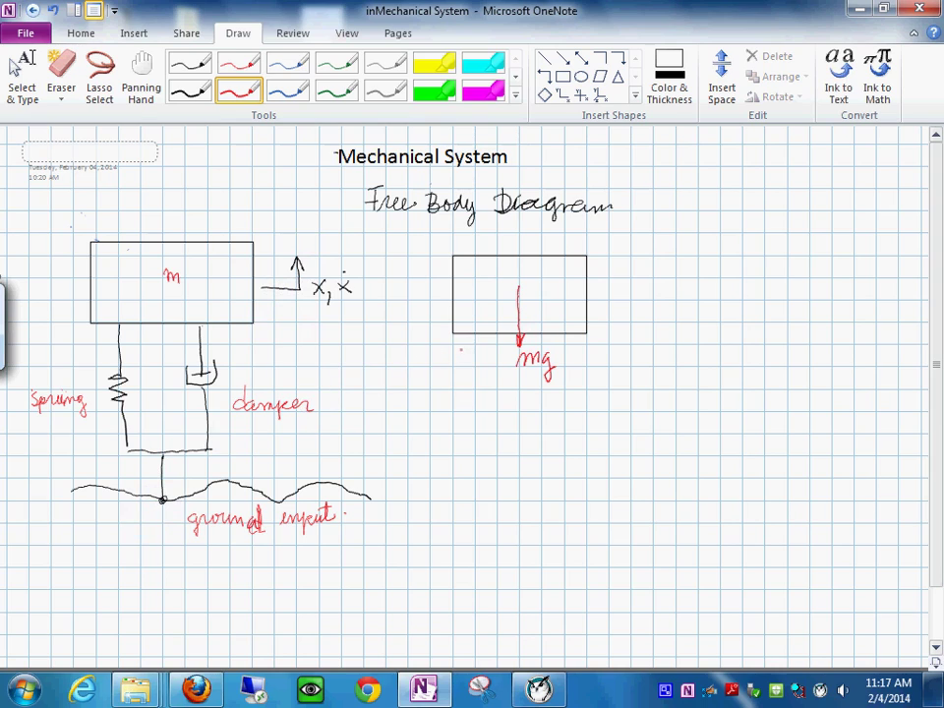
Add red downward arrows labelled -kx and -bẋ at the box's edges, then write ΣF = ma
mouse_move(457, 335)
left_mouse_down()
mouse_move(459, 393)
mouse_move(466, 375)
left_mouse_up()
left_click_drag(398, 386, 445, 389)
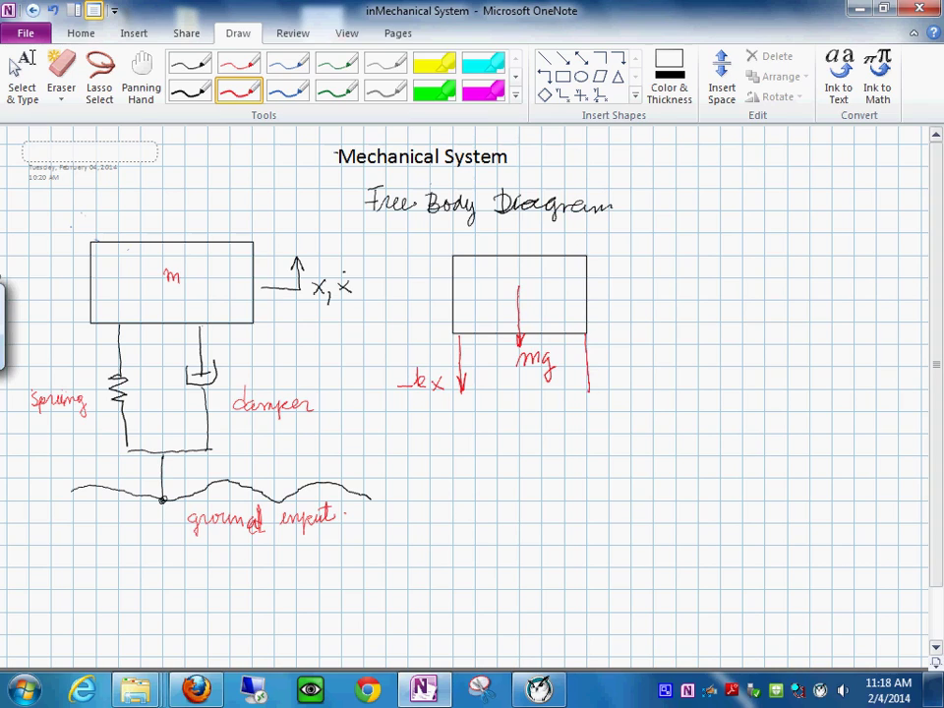
mouse_move(587, 334)
left_mouse_down()
mouse_move(588, 396)
mouse_move(590, 383)
left_mouse_up()
left_click_drag(603, 368, 657, 374)
left_click_drag(657, 358, 645, 374)
mouse_move(714, 235)
left_mouse_down()
mouse_move(690, 238)
mouse_move(715, 254)
mouse_move(730, 232)
mouse_move(730, 253)
mouse_move(769, 240)
mouse_move(769, 248)
mouse_move(844, 254)
left_mouse_up()
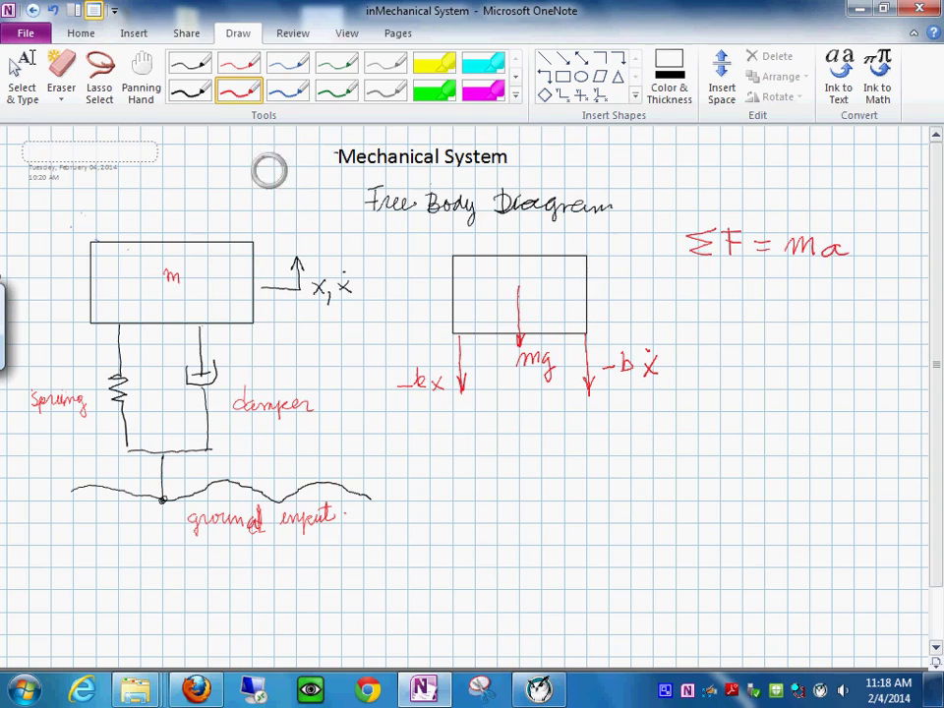
In black pen, handwrite -mg - kx - bẋ = mẍ beneath ΣF = ma
left_click(190, 89)
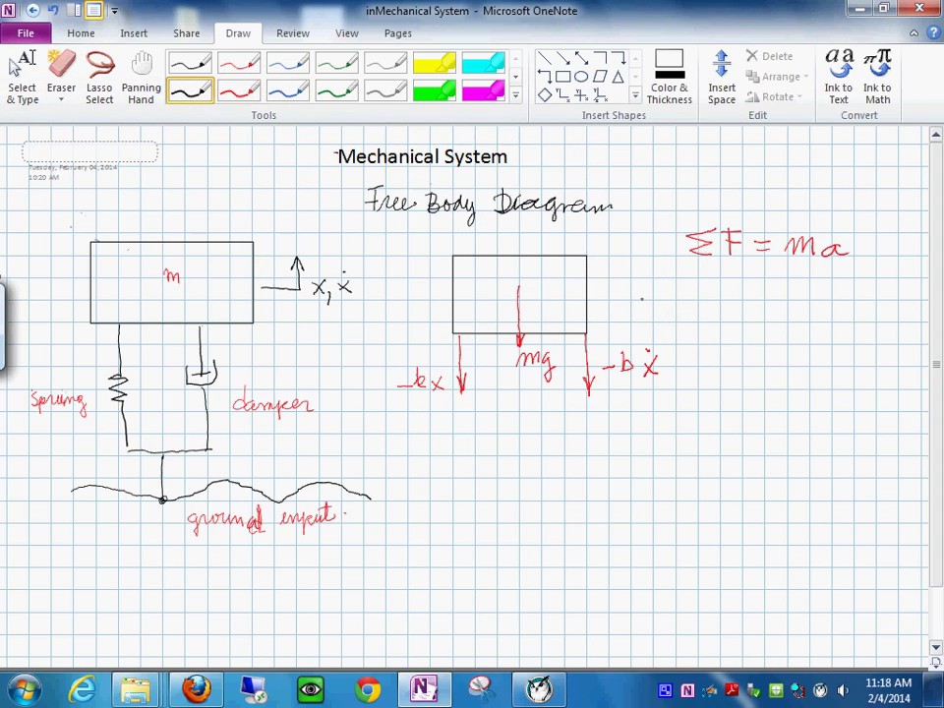
mouse_move(627, 294)
left_mouse_down()
mouse_move(670, 293)
mouse_move(671, 311)
mouse_move(702, 293)
mouse_move(749, 297)
mouse_move(738, 297)
left_mouse_up()
mouse_move(756, 292)
left_mouse_down()
mouse_move(778, 297)
mouse_move(807, 284)
mouse_move(809, 297)
mouse_move(865, 287)
mouse_move(898, 298)
left_mouse_up()
left_click(802, 280)
left_click(882, 288)
left_click_drag(898, 286, 883, 299)
left_click(895, 283)
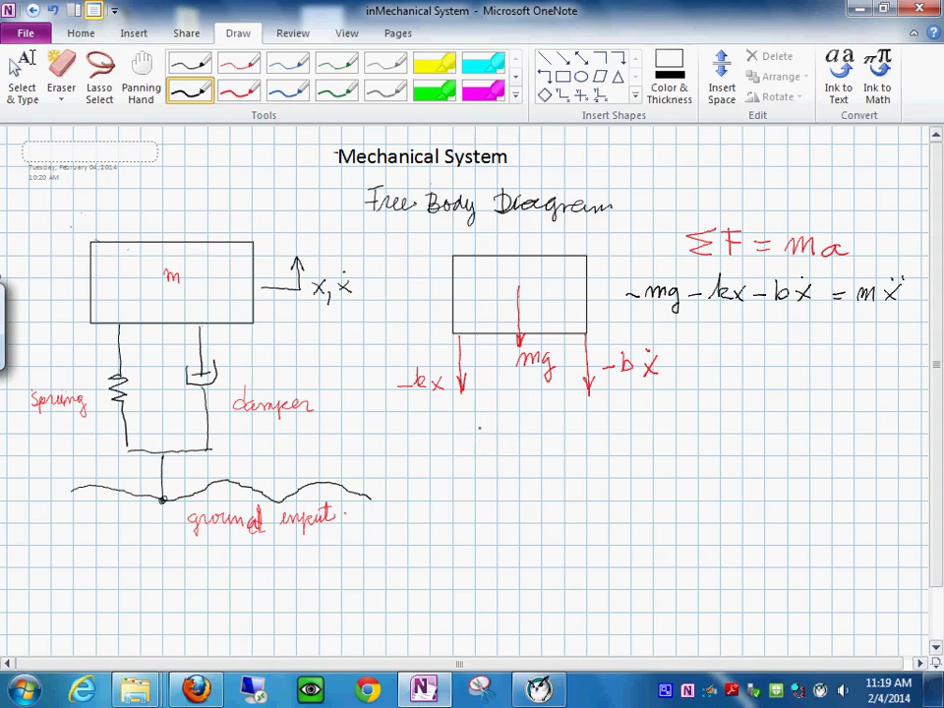
Draw the summing circle linked to the mg block, with an input arrow labelled -kx
mouse_move(501, 431)
left_mouse_down()
mouse_move(491, 434)
mouse_move(488, 454)
mouse_move(506, 476)
mouse_move(527, 461)
mouse_move(524, 434)
mouse_move(504, 432)
left_mouse_up()
mouse_move(503, 435)
left_mouse_down()
mouse_move(495, 421)
mouse_move(470, 418)
mouse_move(469, 402)
mouse_move(436, 398)
mouse_move(429, 427)
mouse_move(469, 429)
mouse_move(441, 413)
mouse_move(452, 415)
mouse_move(453, 430)
left_mouse_up()
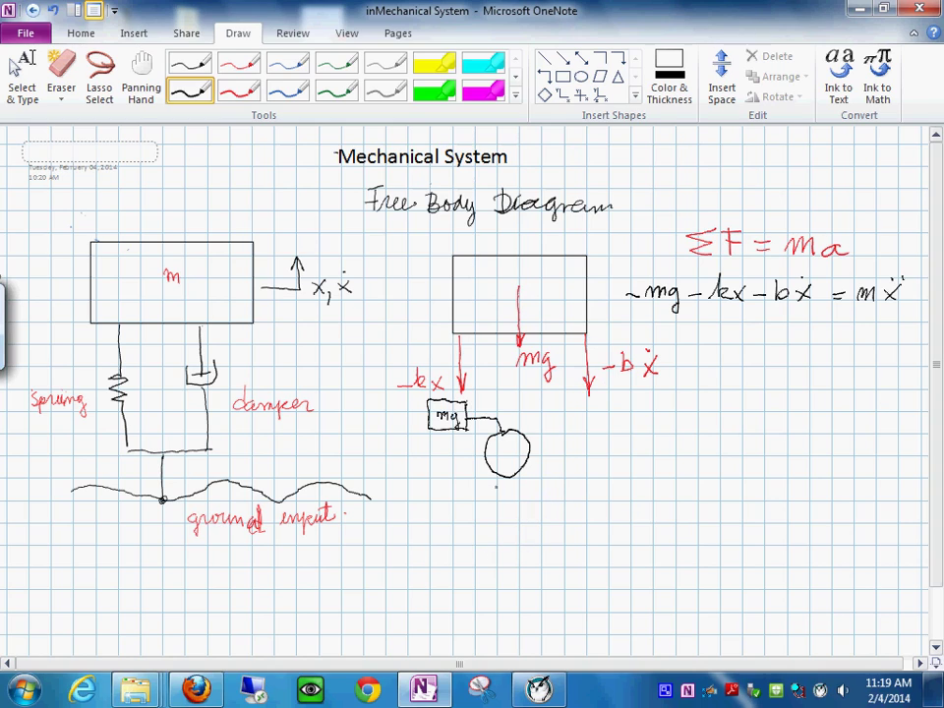
left_click_drag(492, 477, 489, 539)
mouse_move(486, 492)
left_mouse_down()
mouse_move(491, 477)
mouse_move(496, 491)
left_mouse_up()
mouse_move(444, 488)
left_mouse_down()
mouse_move(460, 522)
mouse_move(472, 508)
mouse_move(434, 513)
left_mouse_up()
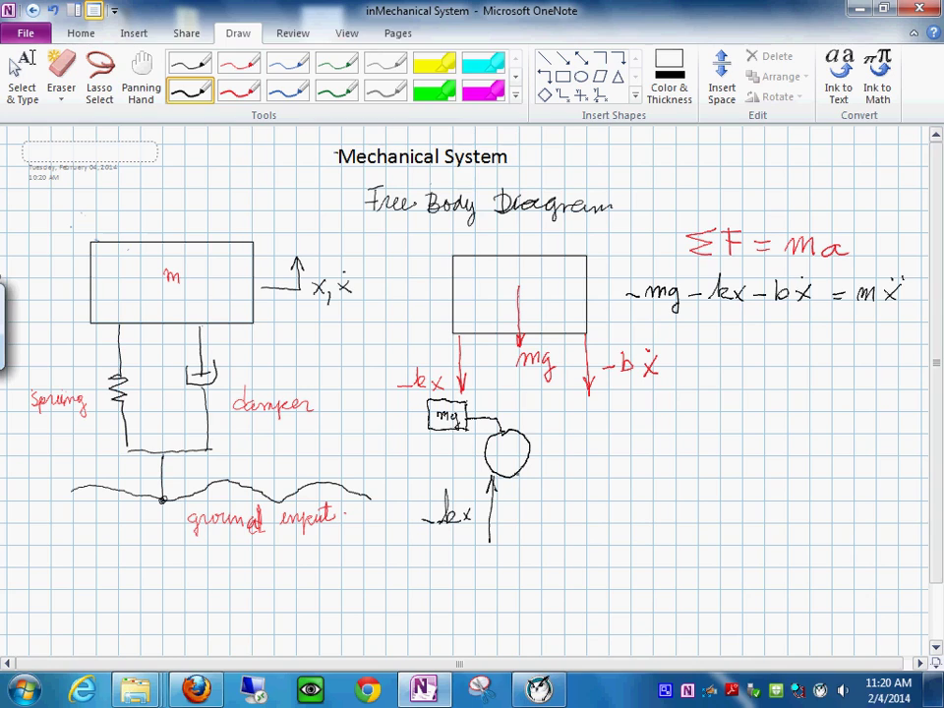
Add the bẋ damping input line and the summing junction's output arrow
mouse_move(518, 472)
left_mouse_down()
mouse_move(518, 531)
mouse_move(527, 488)
mouse_move(540, 518)
mouse_move(565, 524)
left_mouse_up()
left_click_drag(563, 508, 553, 524)
left_click(559, 504)
mouse_move(532, 458)
left_mouse_down()
mouse_move(597, 448)
mouse_move(582, 457)
mouse_move(547, 436)
mouse_move(572, 434)
mouse_move(573, 444)
left_mouse_up()
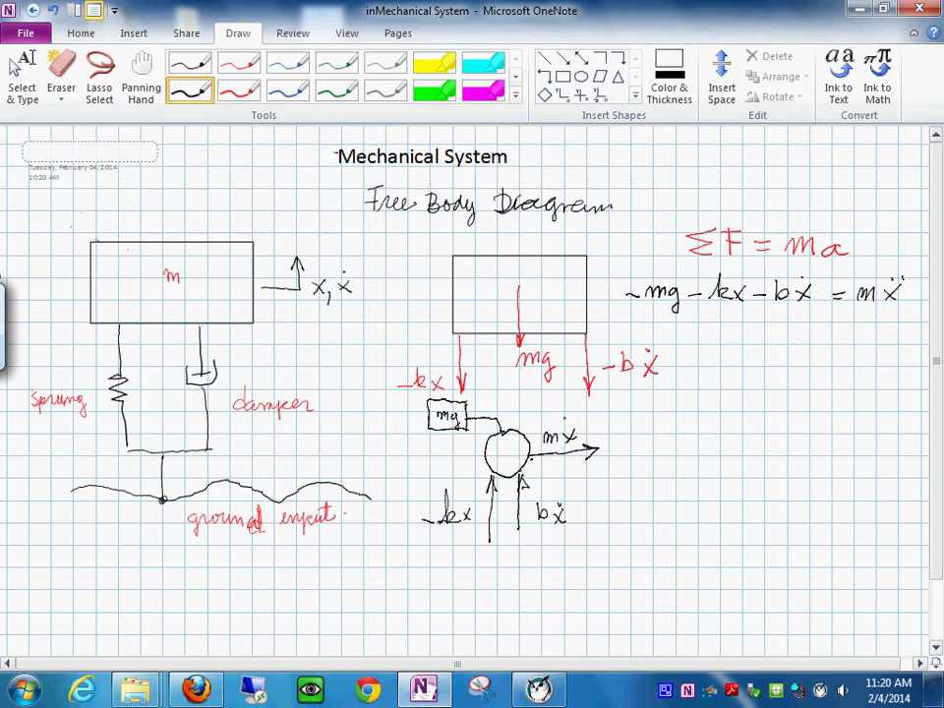
Add the two dots over the x so the output arrow reads mẍ
left_click(567, 430)
left_click(573, 429)
Draw a 1/m gain triangle at the mẍ arrow tip with its output labelled ẍ
mouse_move(600, 433)
left_mouse_down()
mouse_move(601, 472)
mouse_move(641, 454)
mouse_move(601, 472)
mouse_move(608, 451)
left_mouse_up()
mouse_move(604, 455)
left_mouse_down()
mouse_move(627, 453)
mouse_move(628, 465)
mouse_move(675, 450)
mouse_move(665, 447)
left_mouse_up()
left_click_drag(665, 435, 654, 448)
left_click(659, 424)
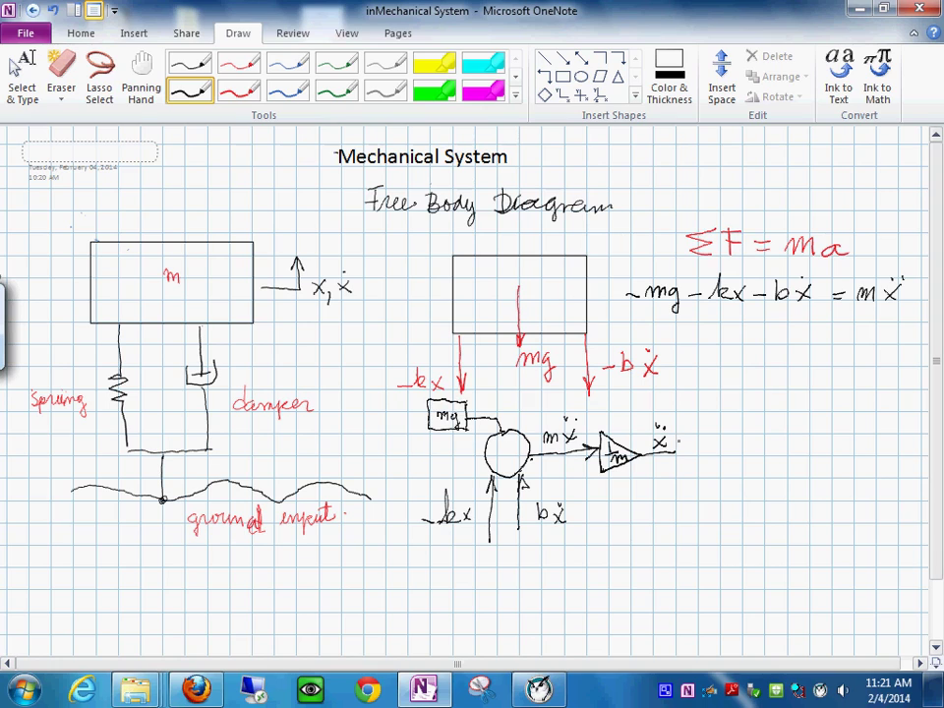
Draw two 1/s integrator boxes turning ẍ into ẋ and then x
mouse_move(680, 437)
left_mouse_down()
mouse_move(680, 479)
mouse_move(691, 432)
mouse_move(712, 432)
mouse_move(711, 476)
mouse_move(680, 477)
mouse_move(695, 446)
mouse_move(696, 470)
mouse_move(757, 452)
left_mouse_up()
mouse_move(748, 446)
left_mouse_down()
mouse_move(747, 459)
mouse_move(723, 448)
left_mouse_up()
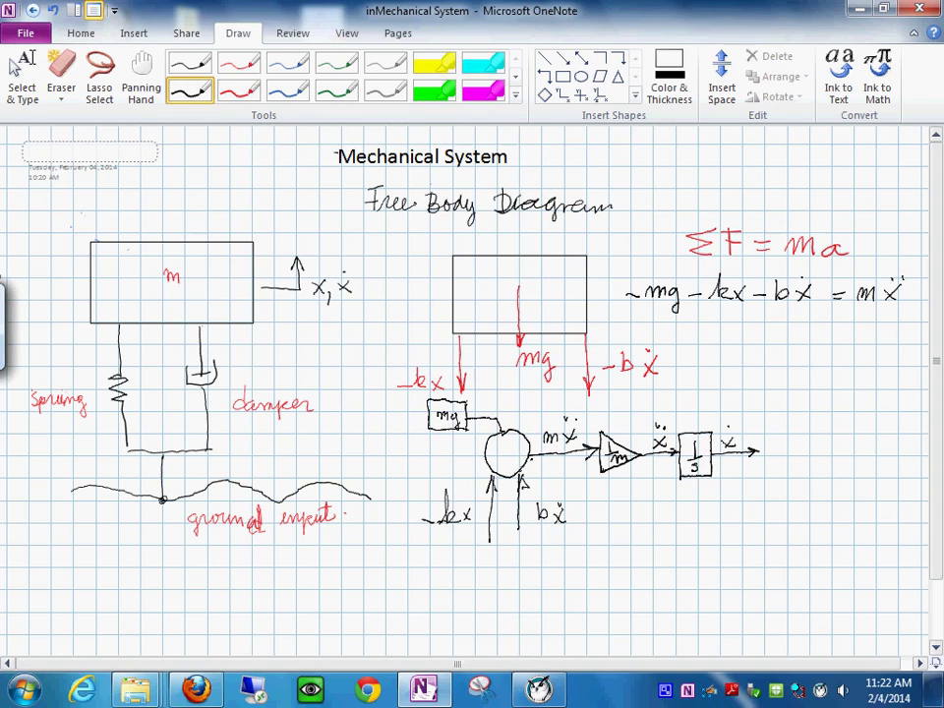
left_click_drag(762, 434, 760, 478)
mouse_move(762, 434)
left_mouse_down()
mouse_move(797, 436)
mouse_move(798, 474)
mouse_move(762, 479)
left_mouse_up()
left_click_drag(781, 437, 786, 455)
mouse_move(784, 462)
left_mouse_down()
mouse_move(778, 472)
mouse_move(851, 453)
mouse_move(816, 451)
left_mouse_up()
left_click_drag(817, 440, 828, 450)
left_click(838, 444)
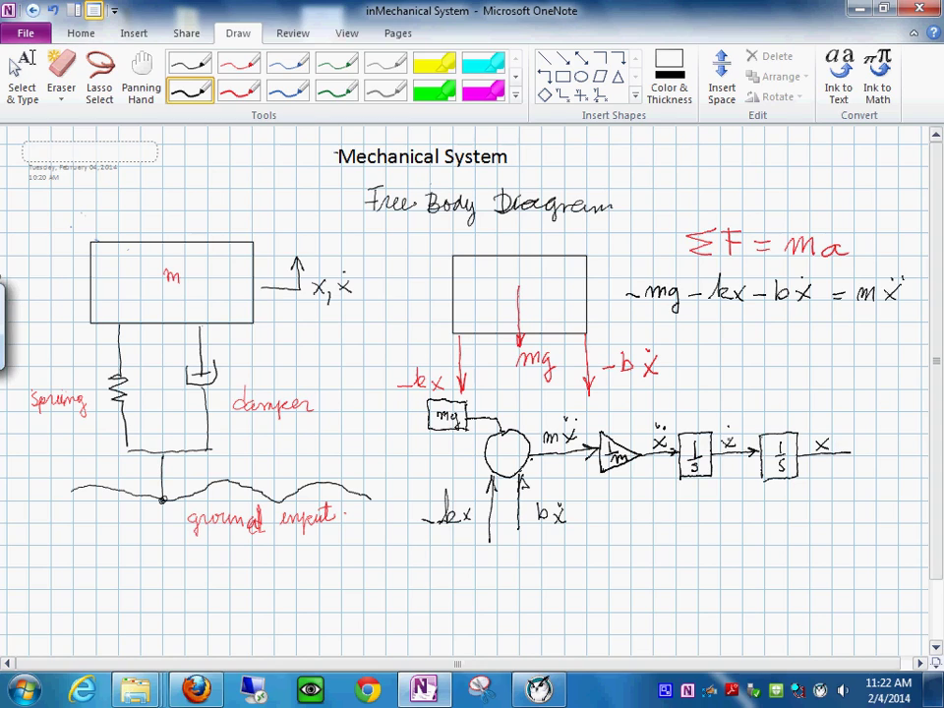
left_click(843, 445)
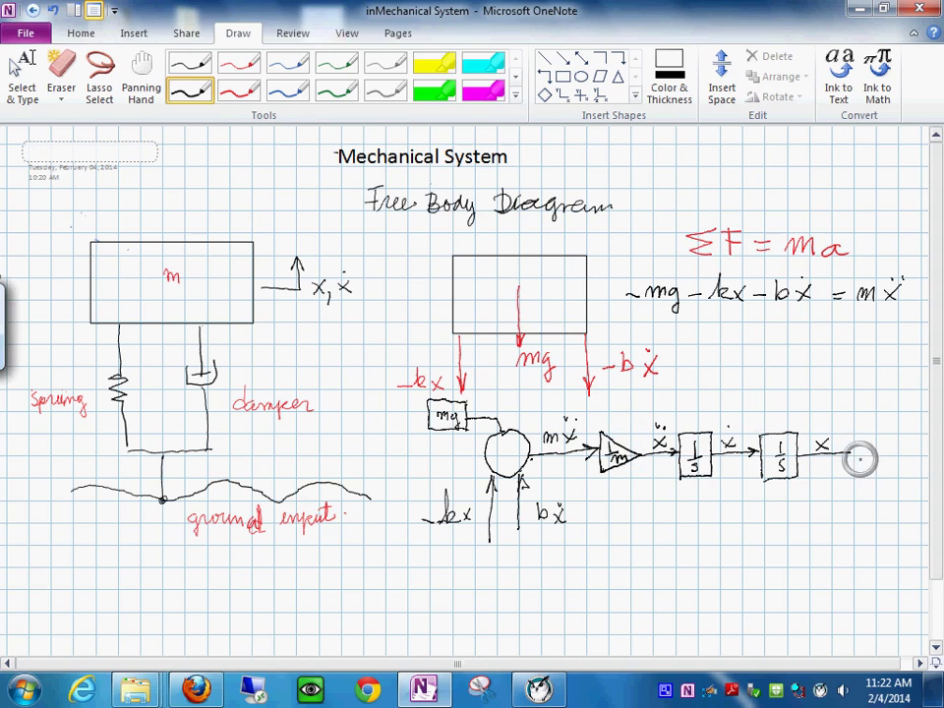
Draw a scope box at the end of the x line and add a minus before bẋ
left_click_drag(850, 433, 854, 485)
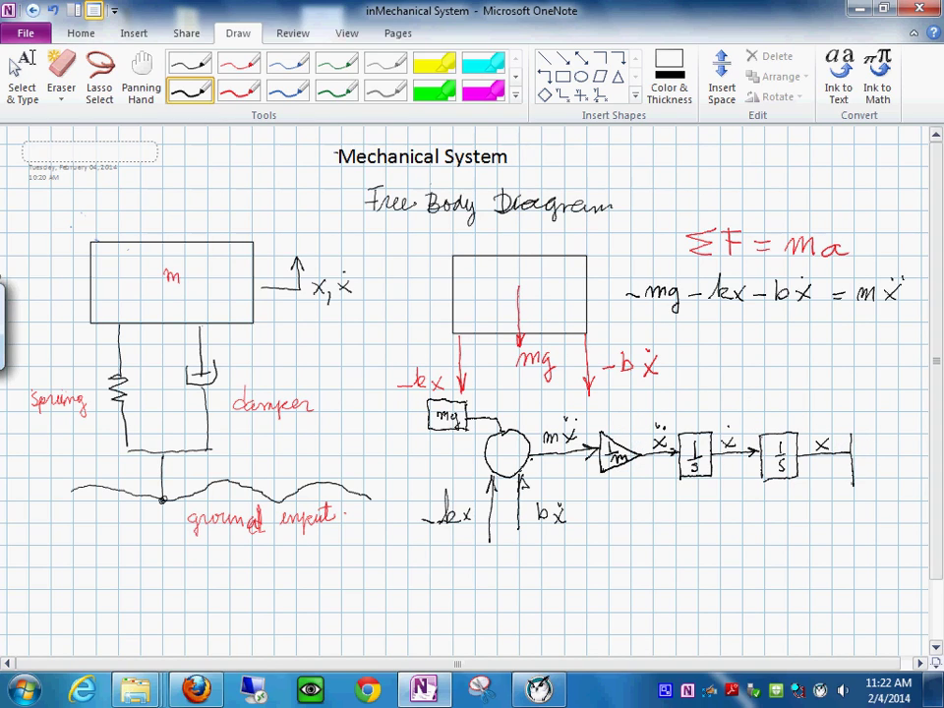
mouse_move(852, 431)
left_mouse_down()
mouse_move(909, 432)
mouse_move(910, 491)
mouse_move(856, 492)
mouse_move(872, 454)
mouse_move(890, 454)
mouse_move(889, 476)
mouse_move(866, 452)
left_mouse_up()
left_click(866, 449)
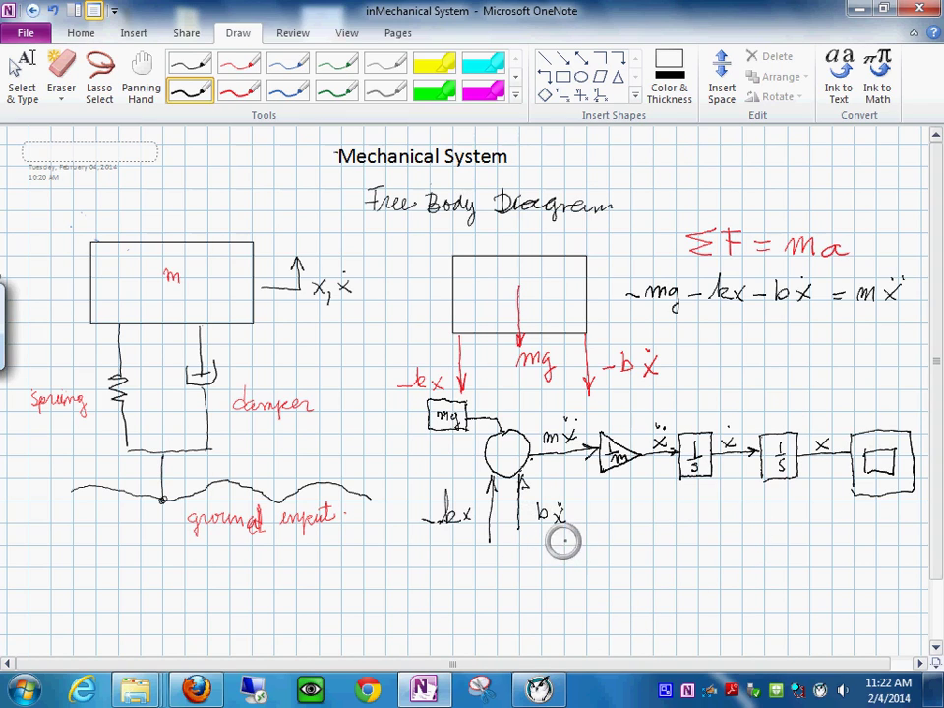
left_click_drag(526, 517, 533, 517)
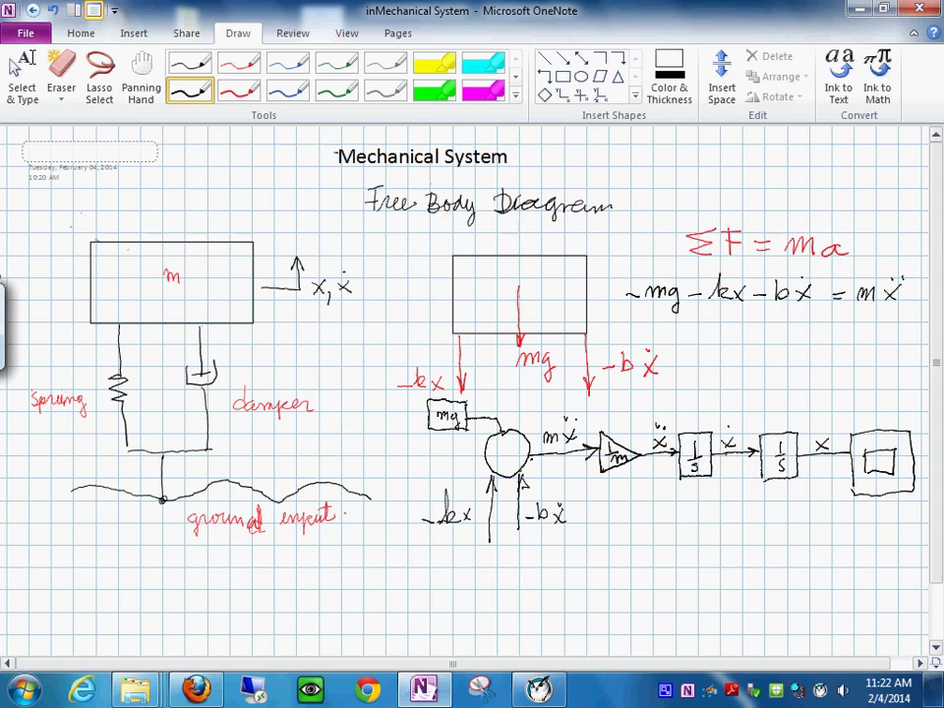
Run a feedback line from ẋ through a triangle gain labelled b back to the -bẋ input
left_click_drag(725, 453, 724, 532)
left_click_drag(651, 523, 723, 528)
left_click_drag(649, 502, 652, 538)
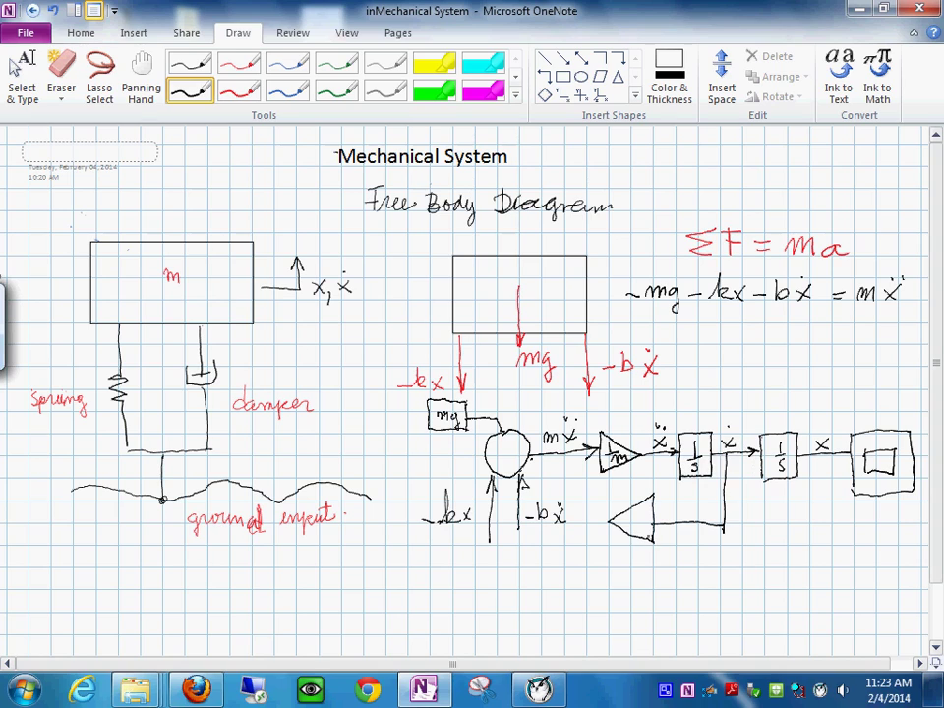
left_click_drag(638, 510, 640, 528)
left_click_drag(519, 524, 606, 518)
Run a feedback line from x through a triangle gain labelled k back to the summing junction
mouse_move(810, 455)
left_mouse_down()
mouse_move(810, 587)
mouse_move(671, 591)
left_mouse_up()
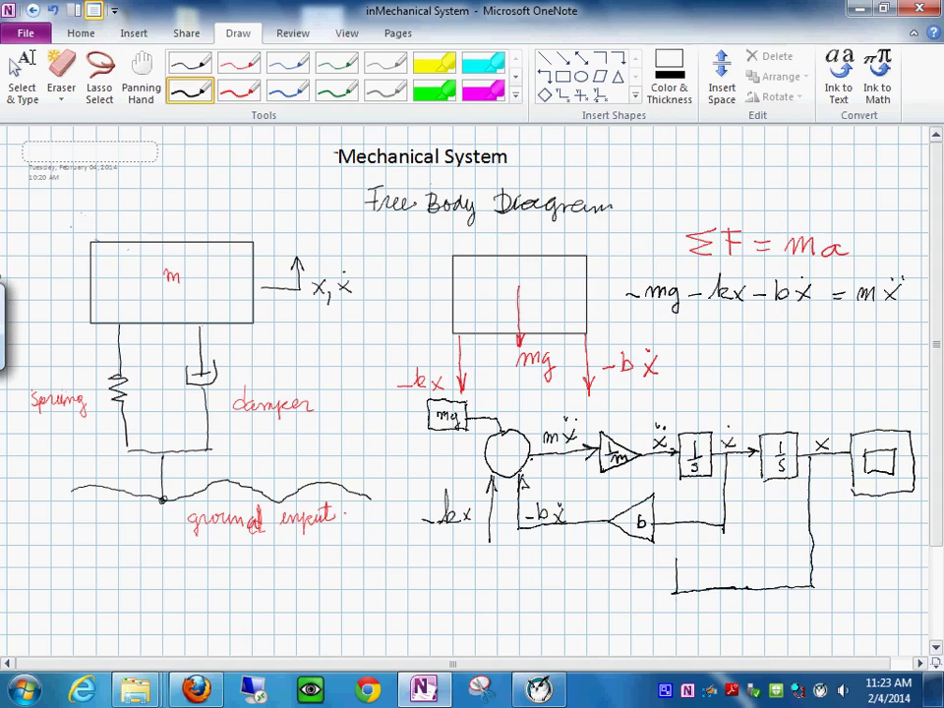
mouse_move(642, 592)
left_mouse_down()
mouse_move(674, 559)
mouse_move(677, 607)
mouse_move(644, 590)
left_mouse_up()
left_click_drag(663, 575, 673, 596)
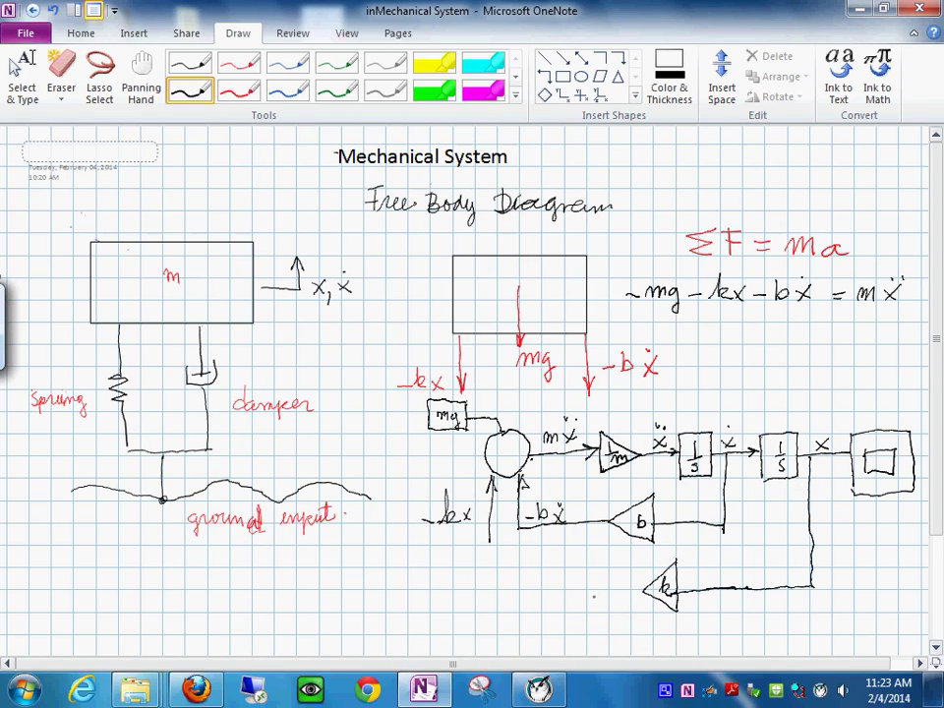
mouse_move(496, 480)
left_mouse_down()
mouse_move(496, 579)
mouse_move(645, 582)
left_mouse_up()
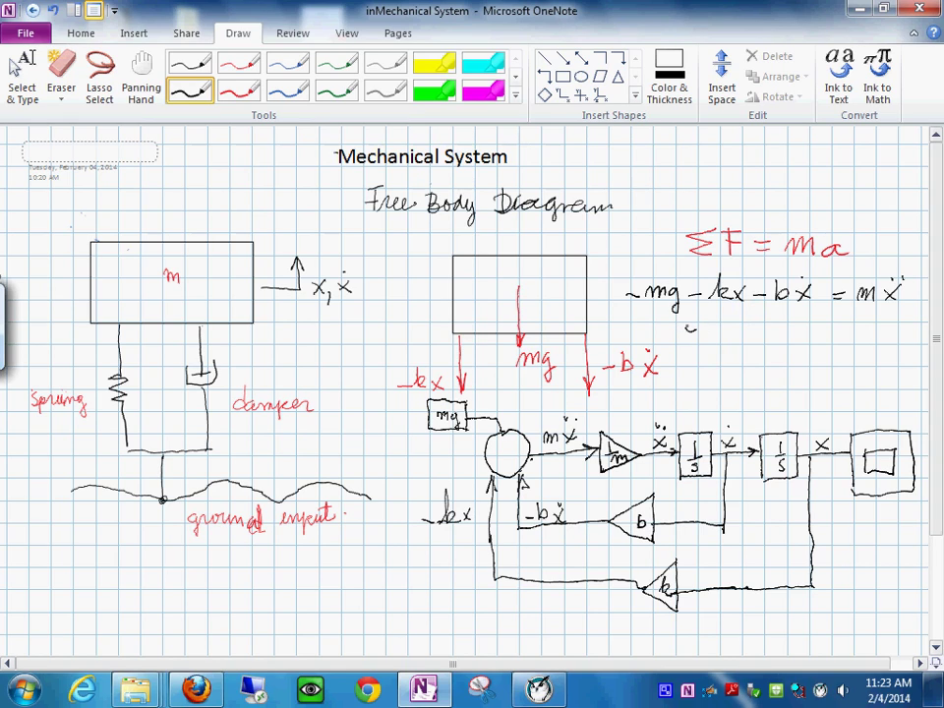
Write '2nd Order Diff. Equation' beneath the -mg equation and add a plus sign inside the summing junction
mouse_move(682, 327)
left_mouse_down()
mouse_move(689, 343)
mouse_move(702, 331)
mouse_move(715, 335)
mouse_move(711, 347)
mouse_move(733, 346)
mouse_move(758, 324)
mouse_move(785, 347)
mouse_move(821, 347)
mouse_move(831, 335)
left_mouse_up()
mouse_move(836, 342)
left_mouse_down()
mouse_move(848, 344)
mouse_move(860, 328)
left_mouse_up()
mouse_move(872, 334)
left_mouse_down()
mouse_move(870, 350)
mouse_move(883, 335)
mouse_move(887, 342)
left_mouse_up()
mouse_move(894, 326)
left_mouse_down()
mouse_move(897, 343)
mouse_move(903, 333)
left_mouse_up()
left_click_drag(905, 337, 913, 338)
left_click_drag(918, 337, 925, 344)
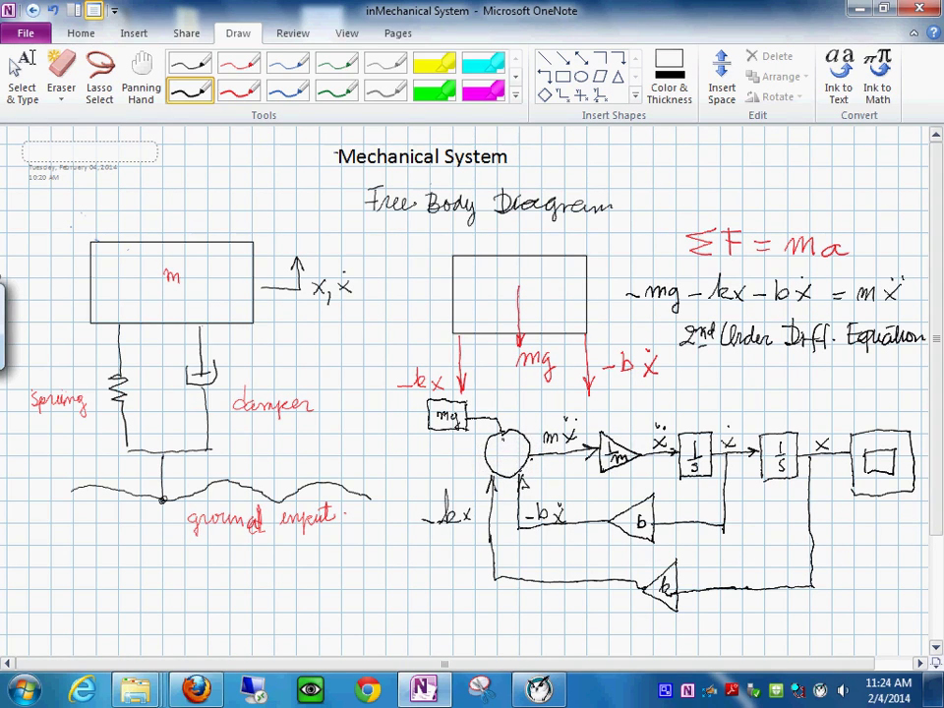
left_click_drag(502, 437, 511, 438)
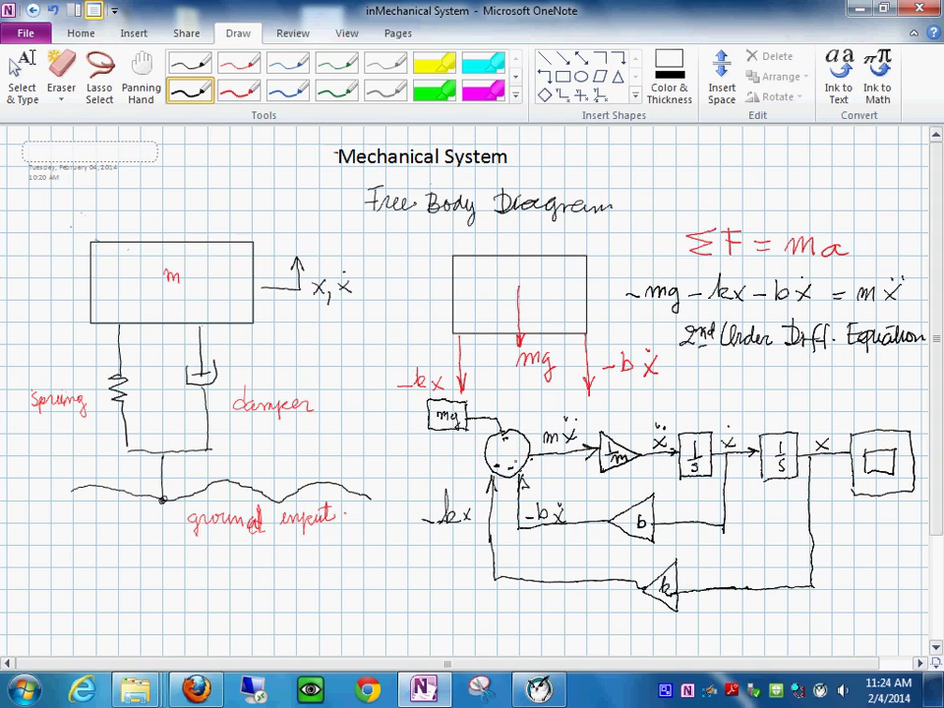
Restore OneNote to a smaller window beside the desktop and fix the feedback triangle's 'h' into 'b'
left_click(22, 79)
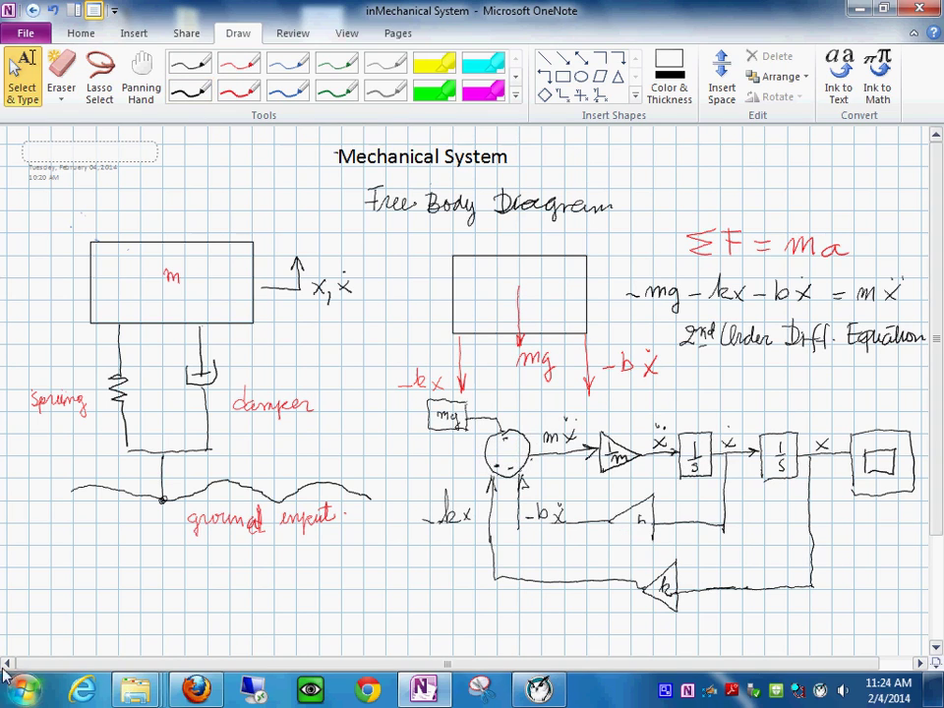
left_click(885, 9)
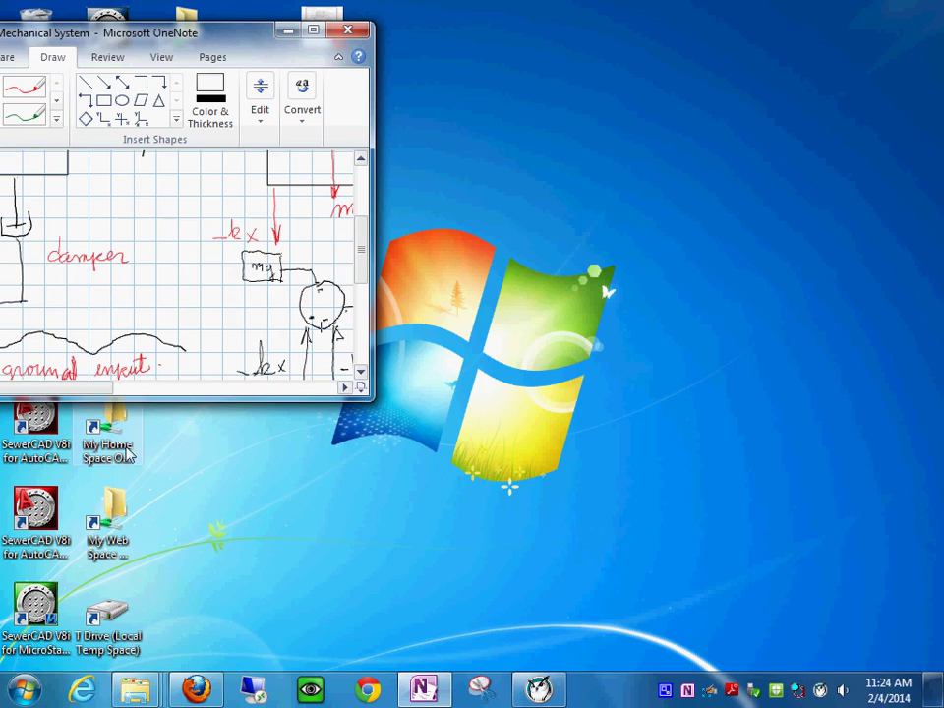
left_click_drag(69, 393, 201, 409)
left_click_drag(367, 252, 367, 285)
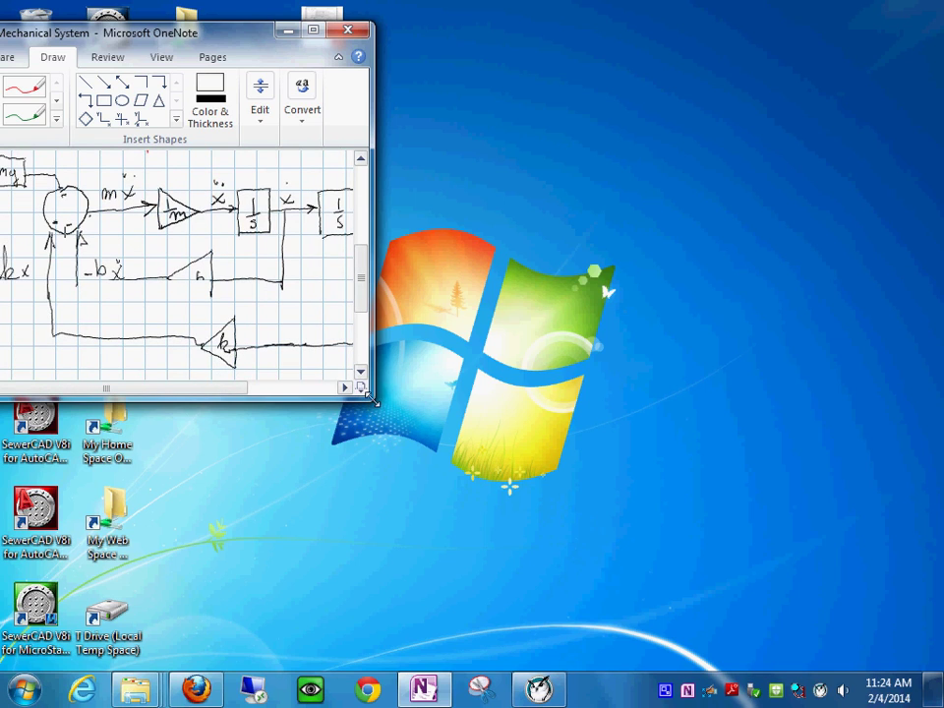
left_click_drag(360, 390, 501, 436)
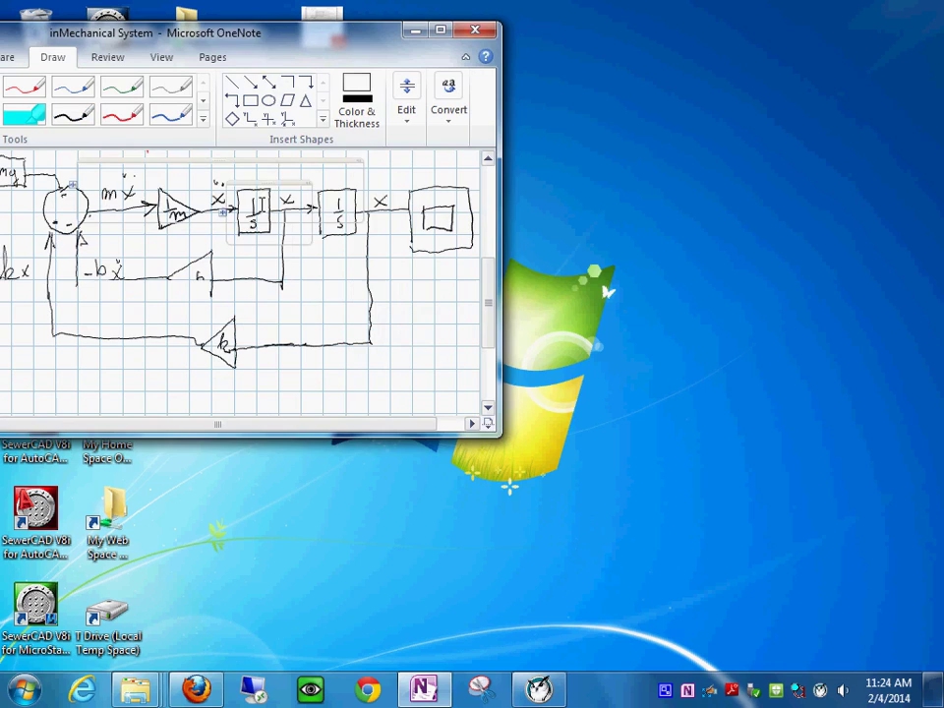
left_click_drag(209, 44, 255, 43)
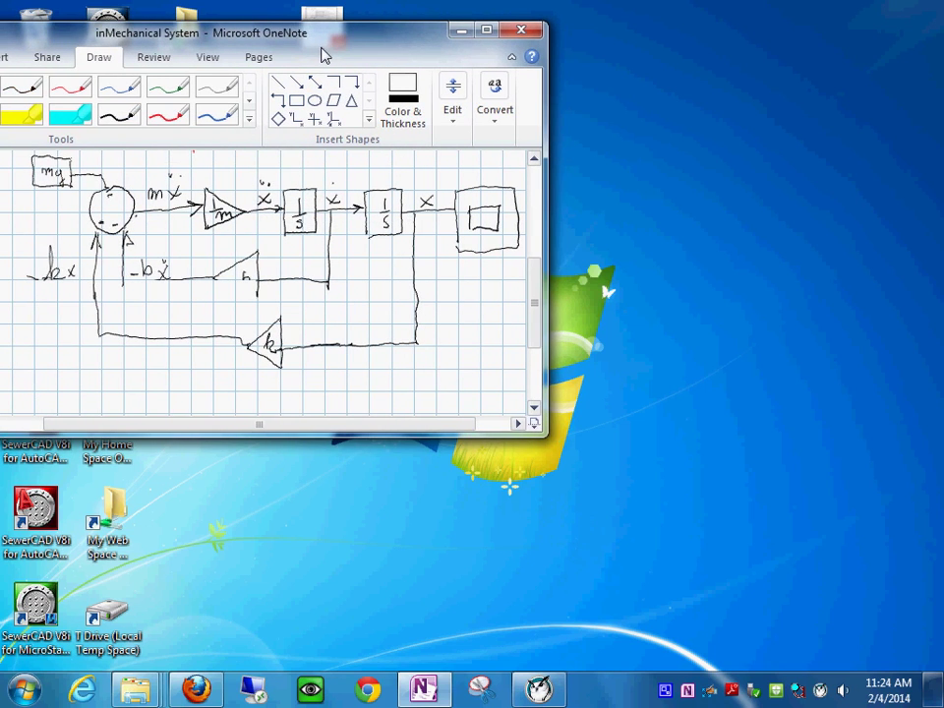
left_click_drag(326, 53, 321, 57)
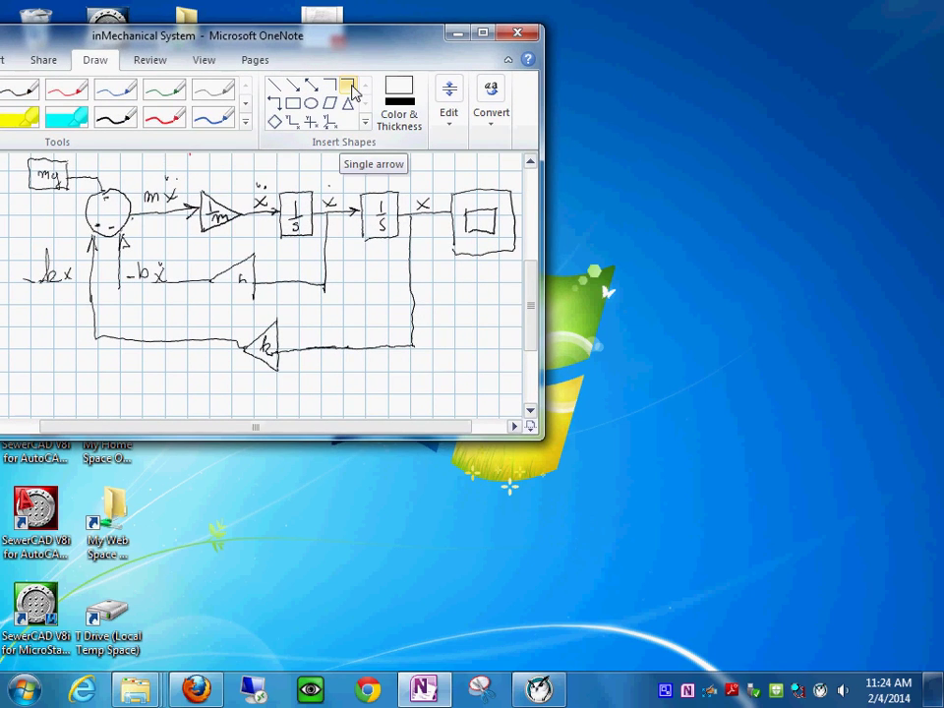
left_click(115, 116)
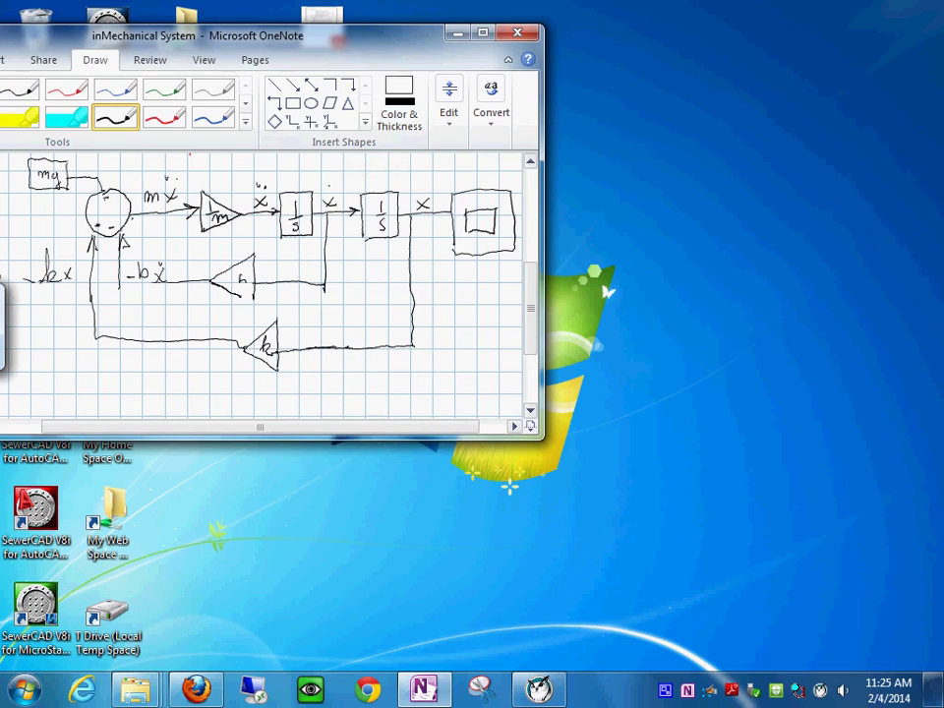
left_click_drag(247, 281, 239, 287)
Launch MATLAB R2013a from the Start menu and run the SIMULINK command
left_click(23, 688)
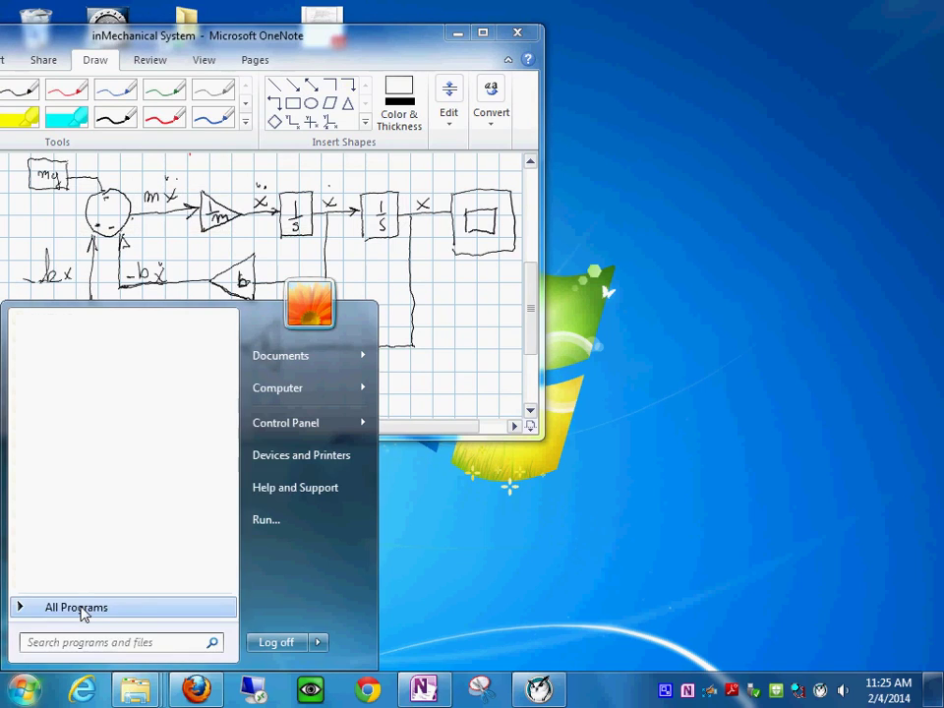
left_click(80, 610)
left_click(53, 319)
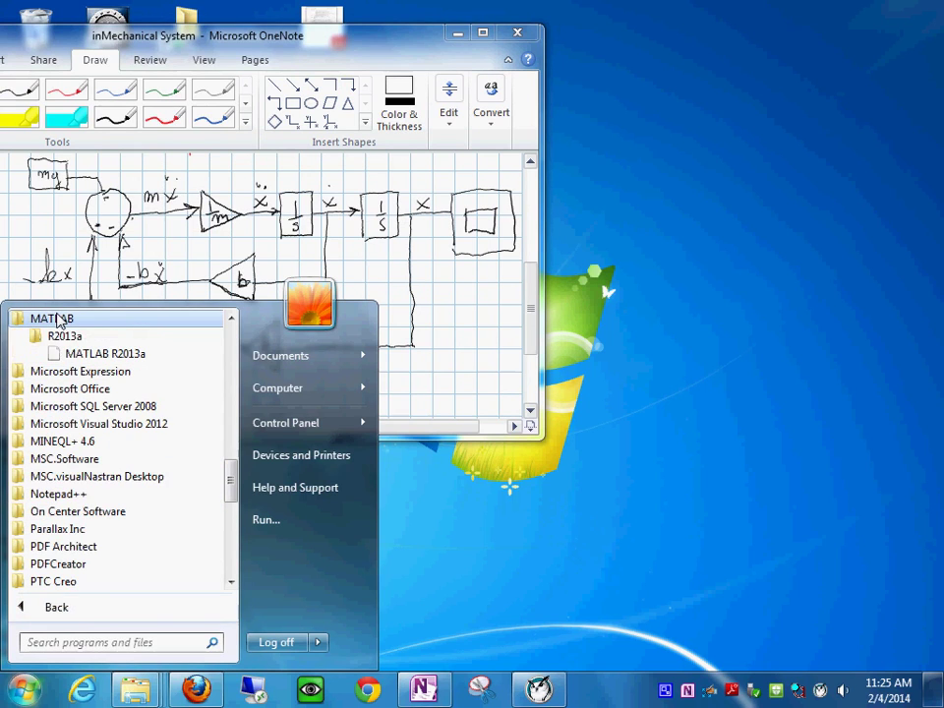
left_click(111, 356)
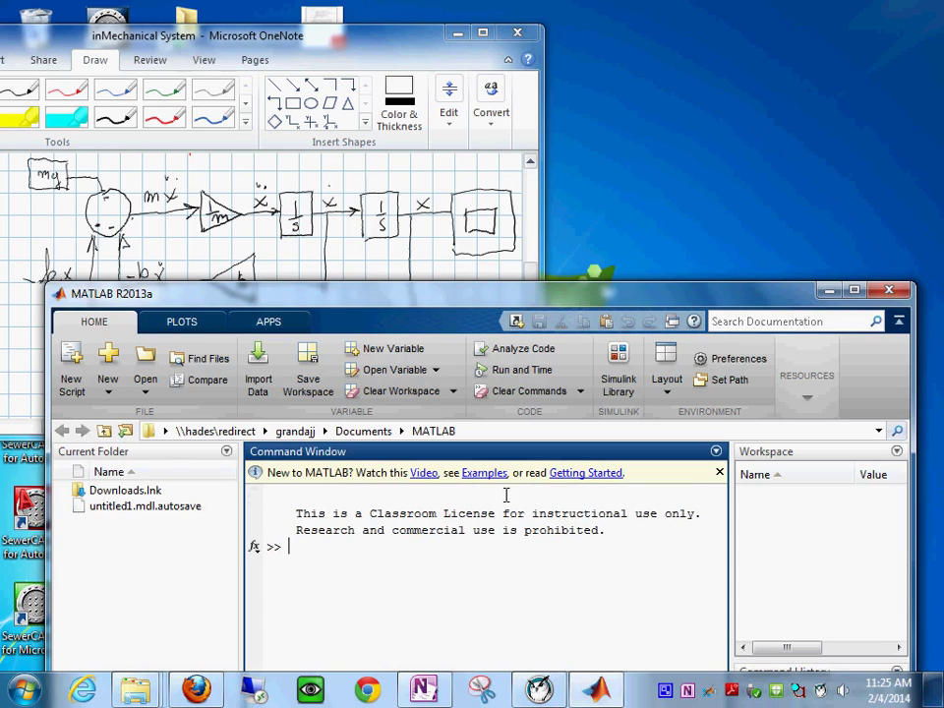
type("SIMULINK")
key("Return")
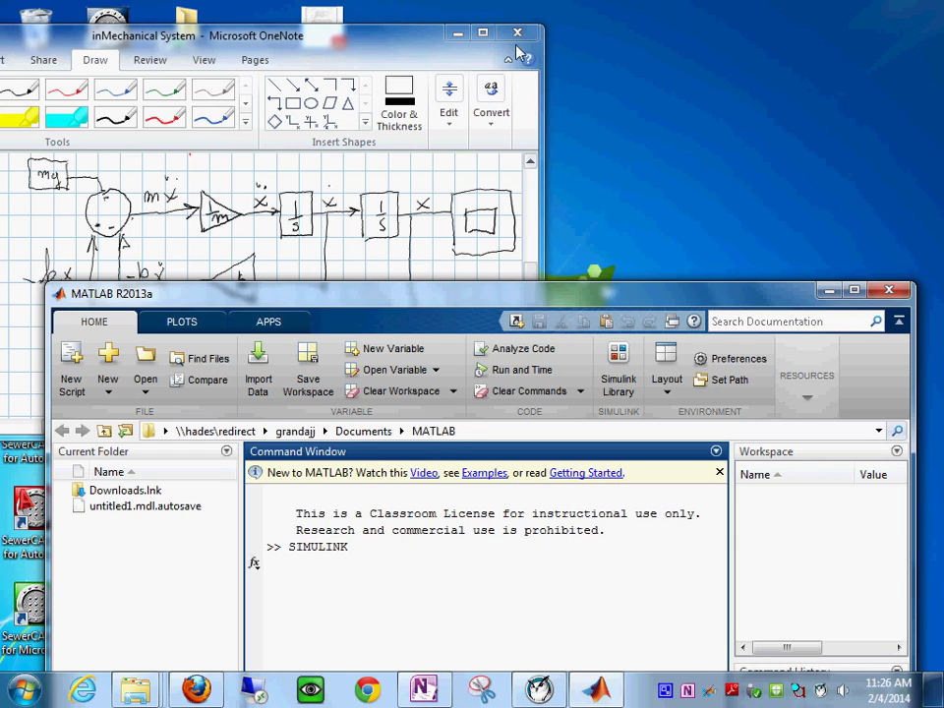
Maximize the OneNote Mechanical System page and scroll through the free body and block diagrams
left_click(483, 32)
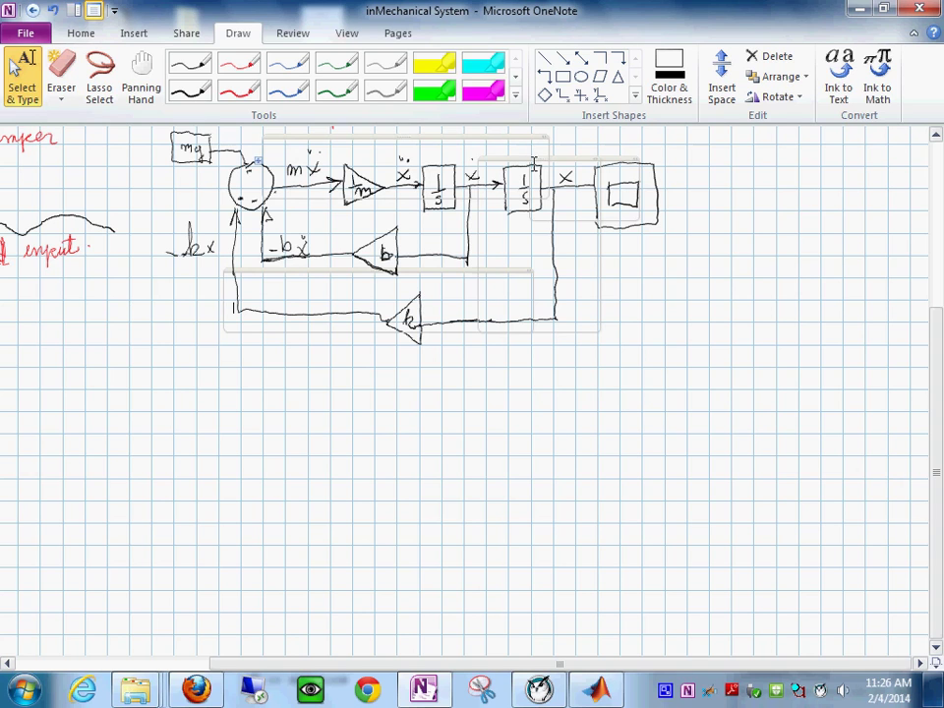
scroll(511, 385, "up", 5)
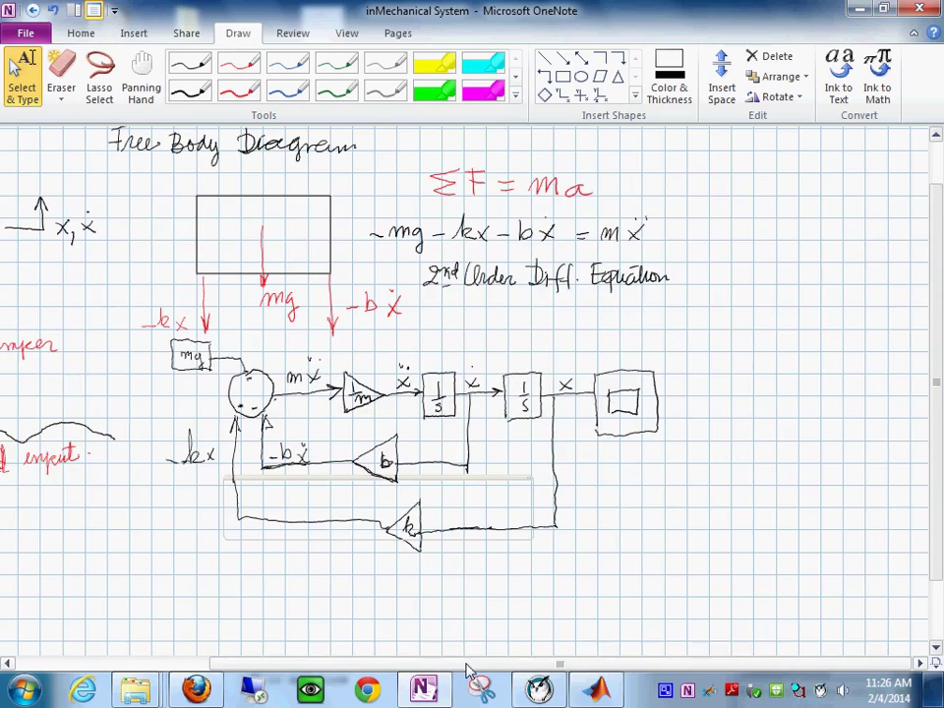
scroll(475, 662, "left", 3)
scroll(295, 662, "left", 1)
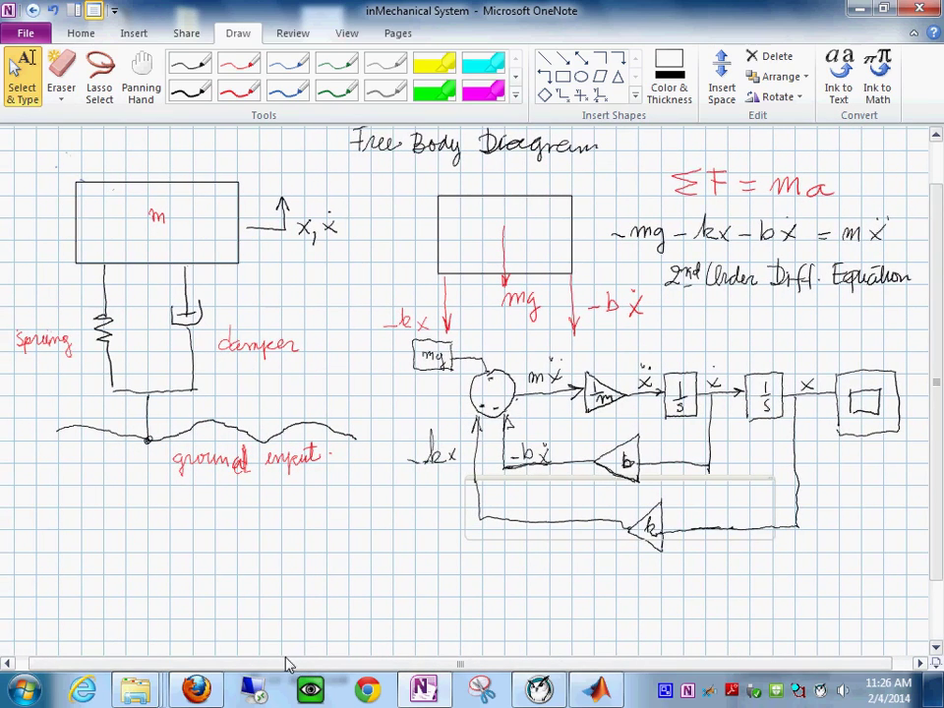
left_click_drag(476, 510, 475, 523)
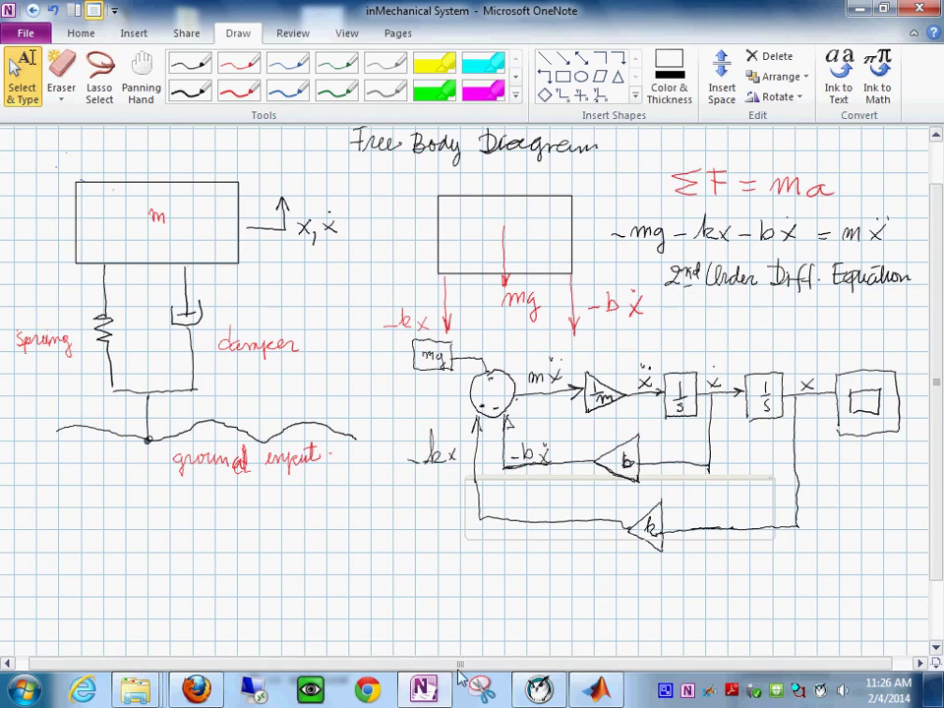
left_click_drag(476, 667, 544, 669)
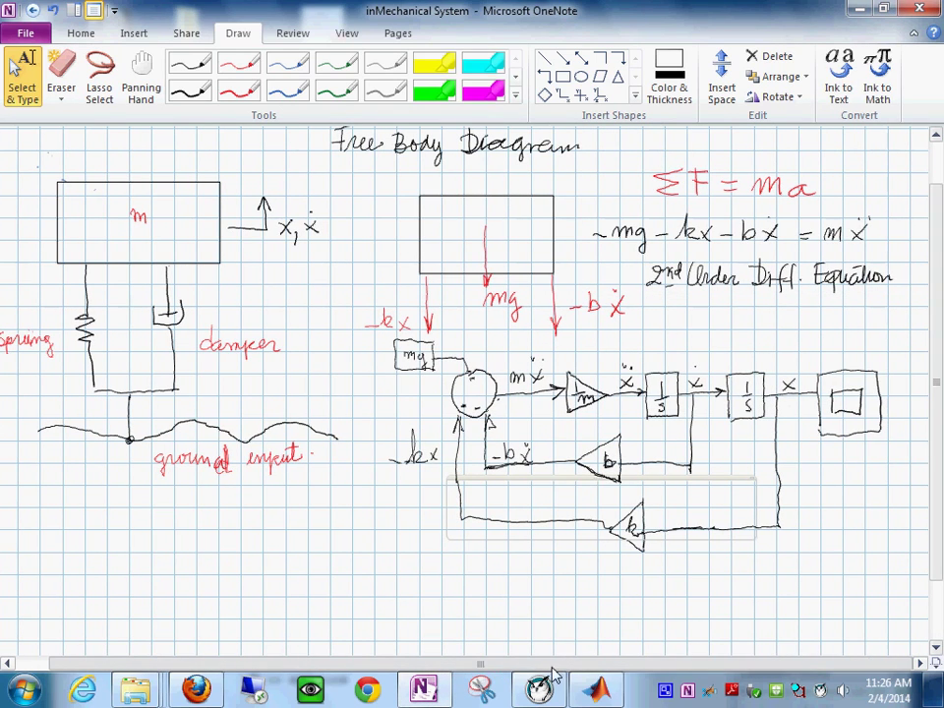
Shrink the OneNote window and bring MATLAB back in front, ready for a new command
left_click(882, 10)
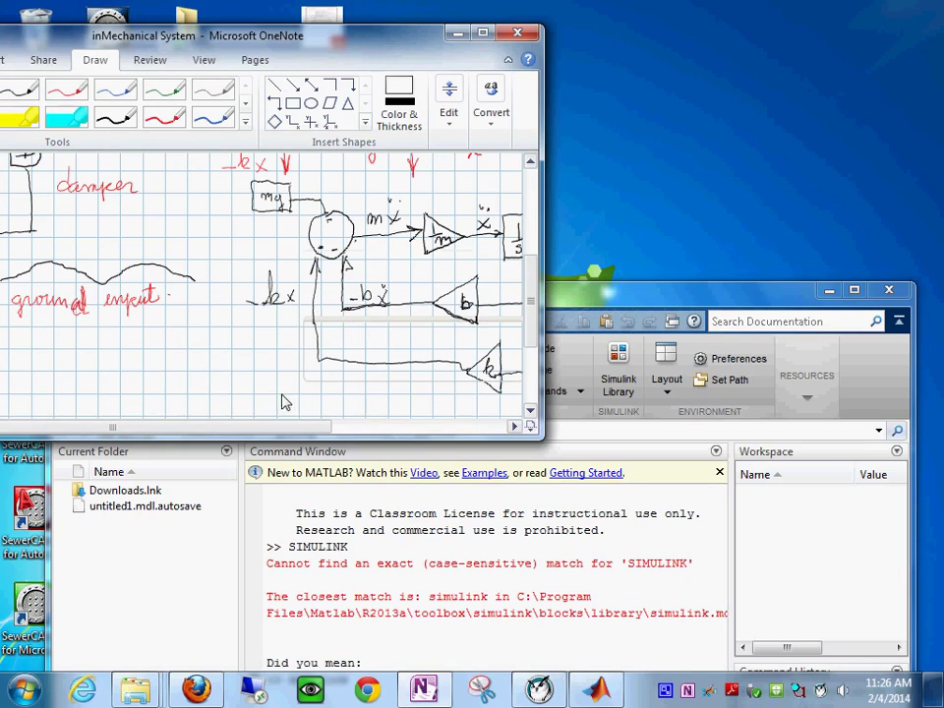
left_click_drag(168, 430, 349, 442)
left_click(578, 299)
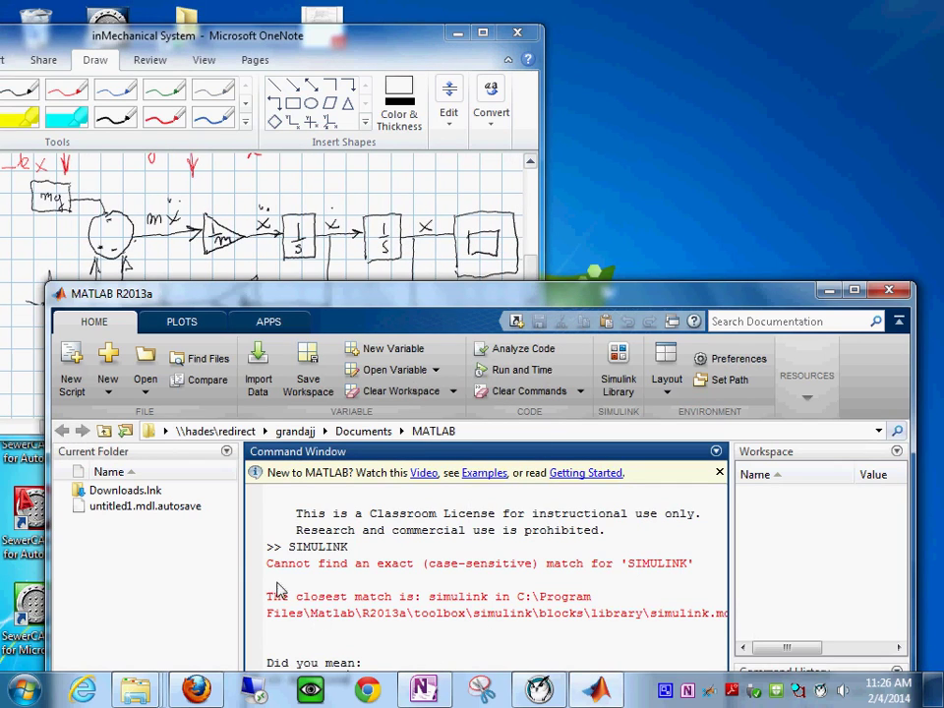
scroll(379, 643, "right", 1)
left_click(376, 638)
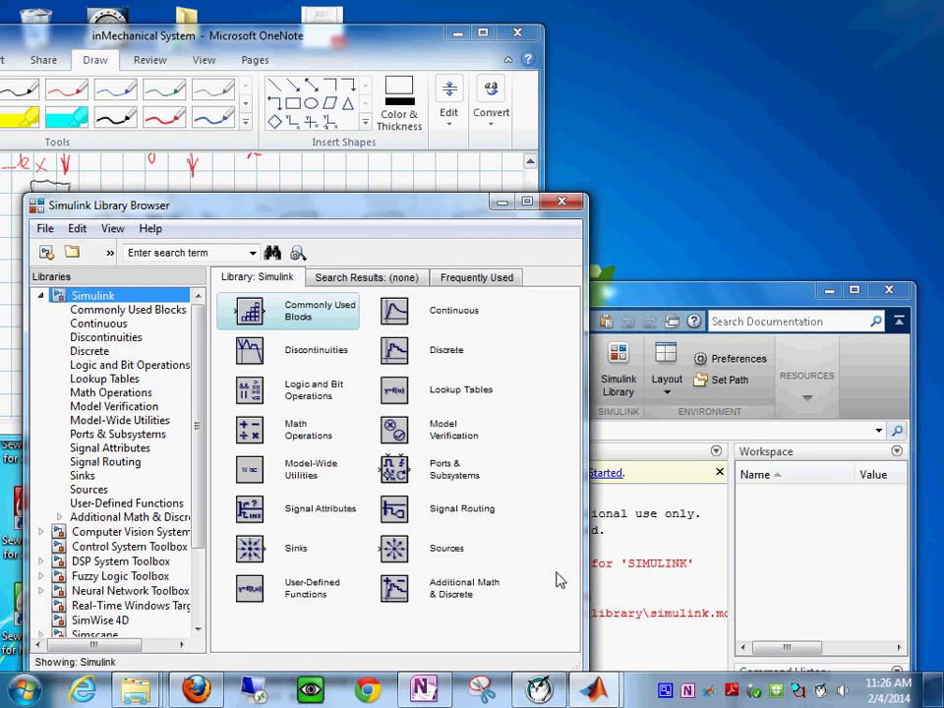
Create a new blank Simulink model and arrange it beside the Library Browser
left_click(46, 252)
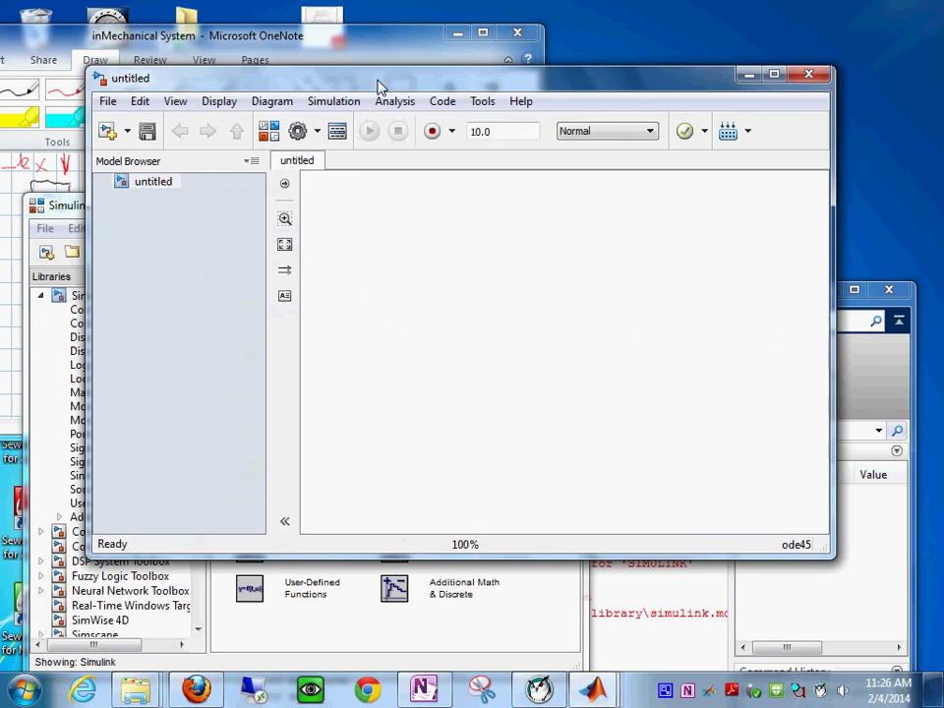
left_click_drag(380, 84, 468, 46)
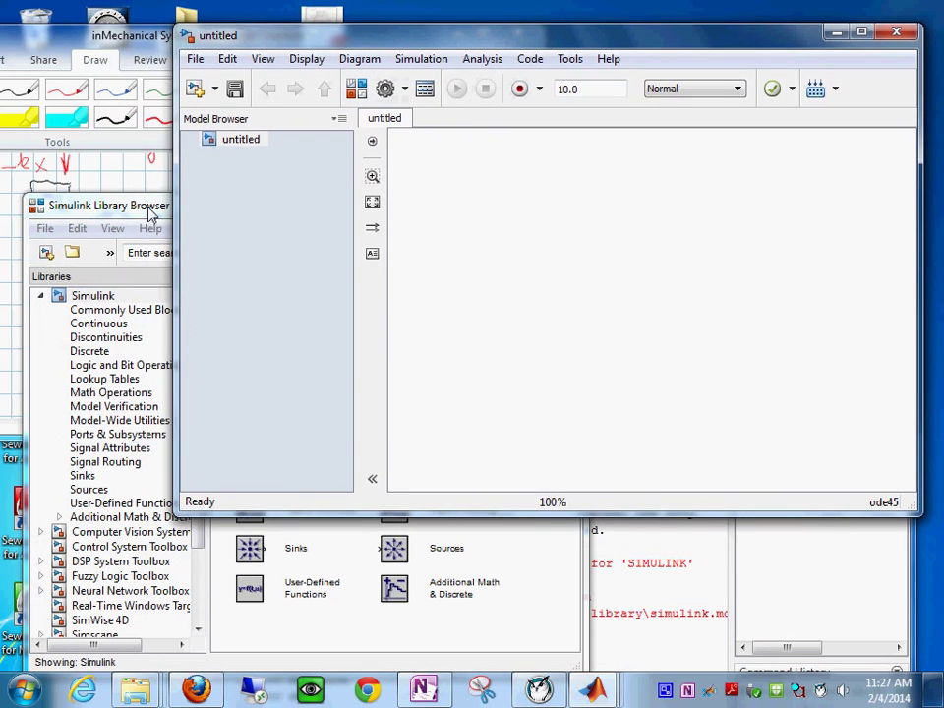
left_click_drag(152, 204, 13, 369)
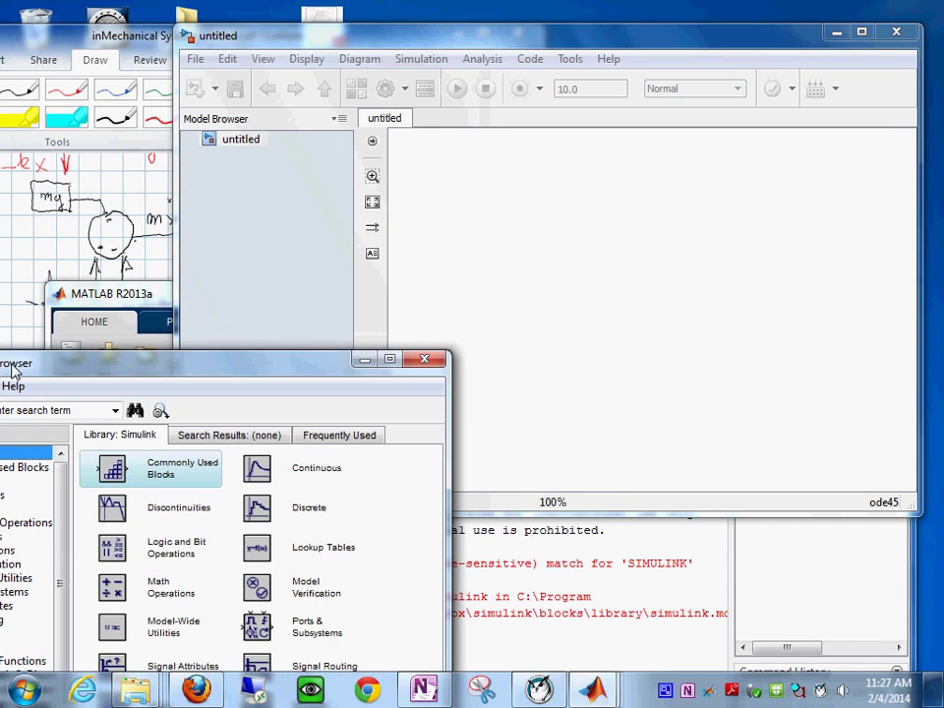
left_click(723, 609)
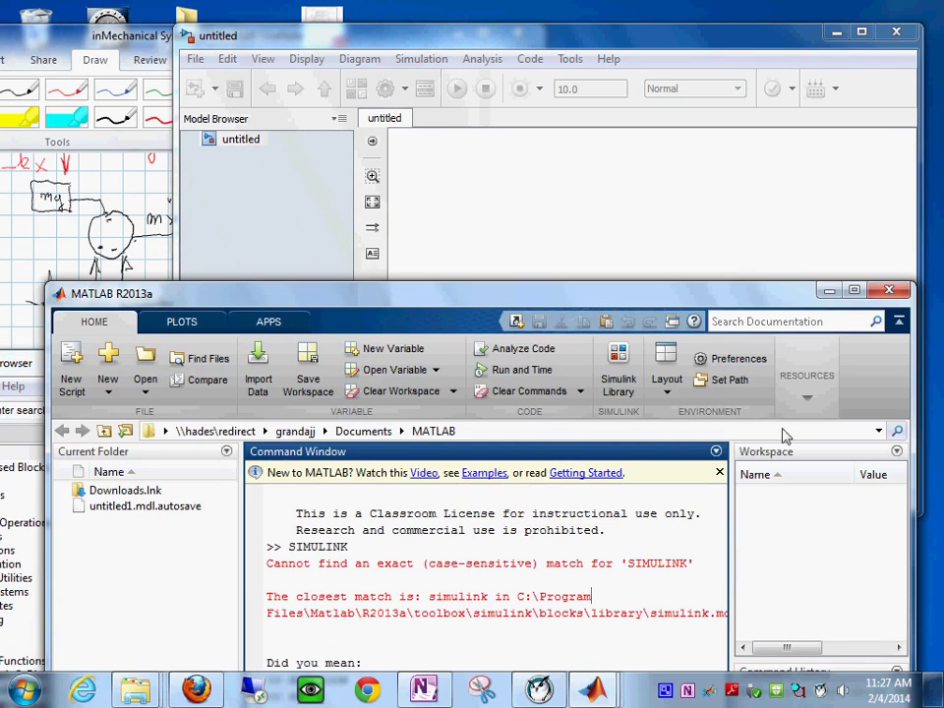
left_click(816, 281)
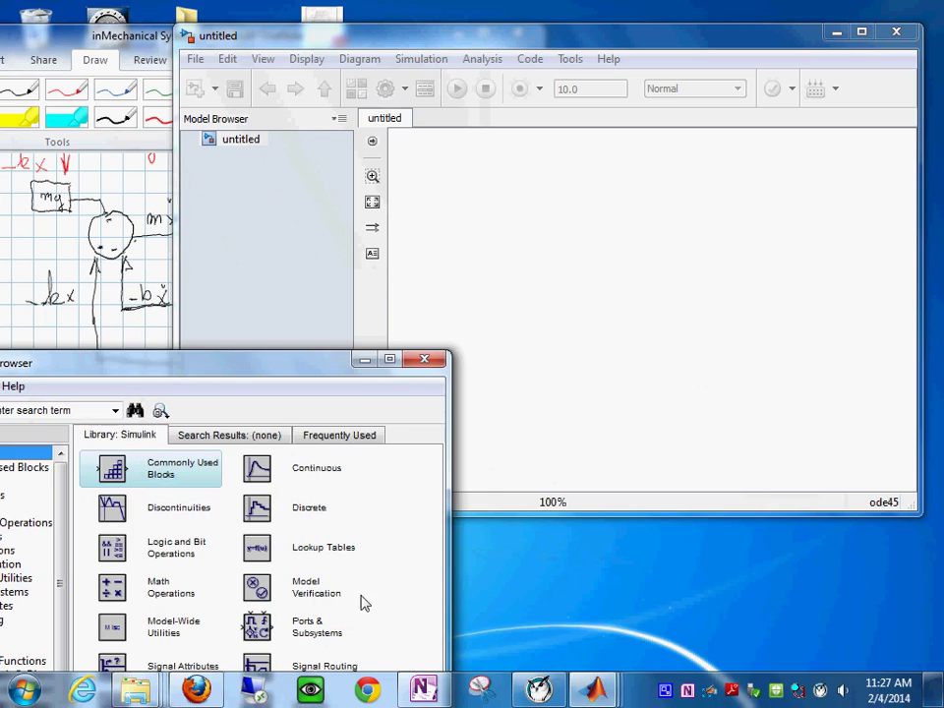
Open the Commonly Used Blocks library and select the Gain block
double_click(147, 476)
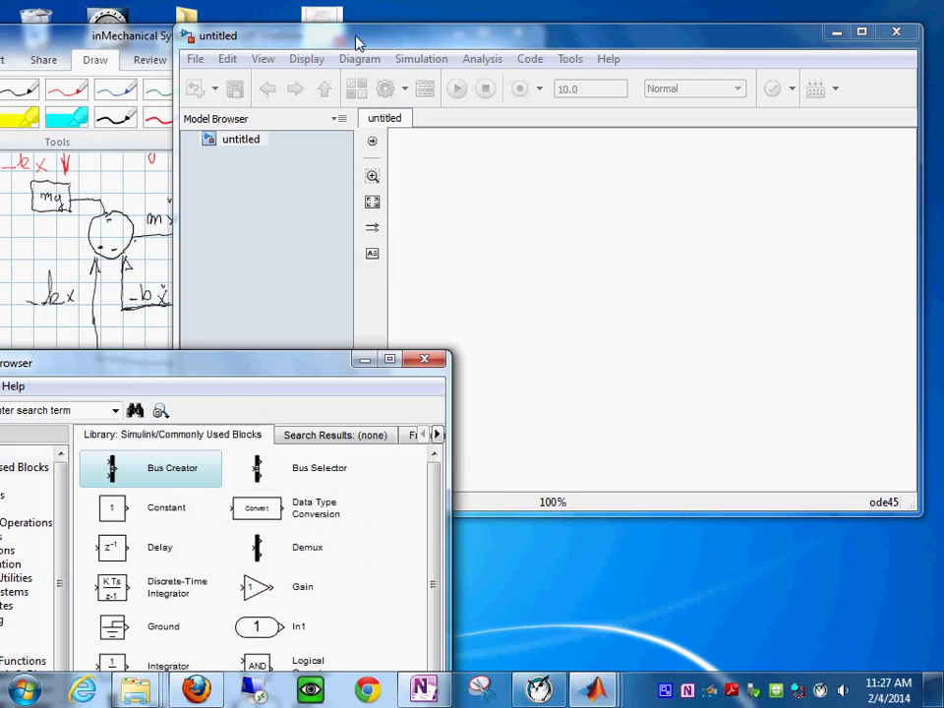
left_click(149, 44)
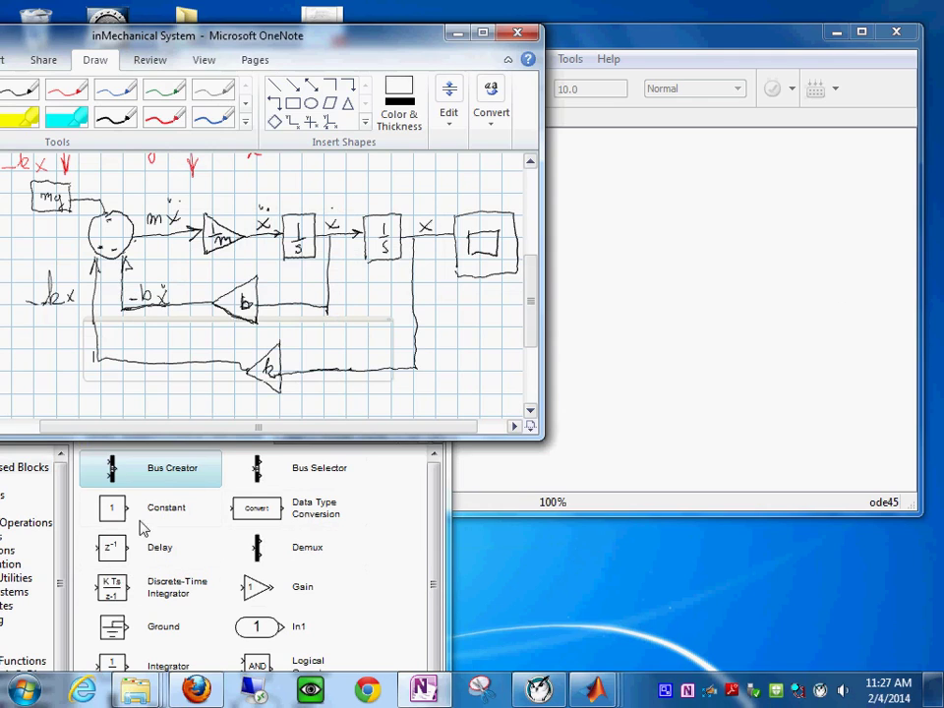
left_click(384, 537)
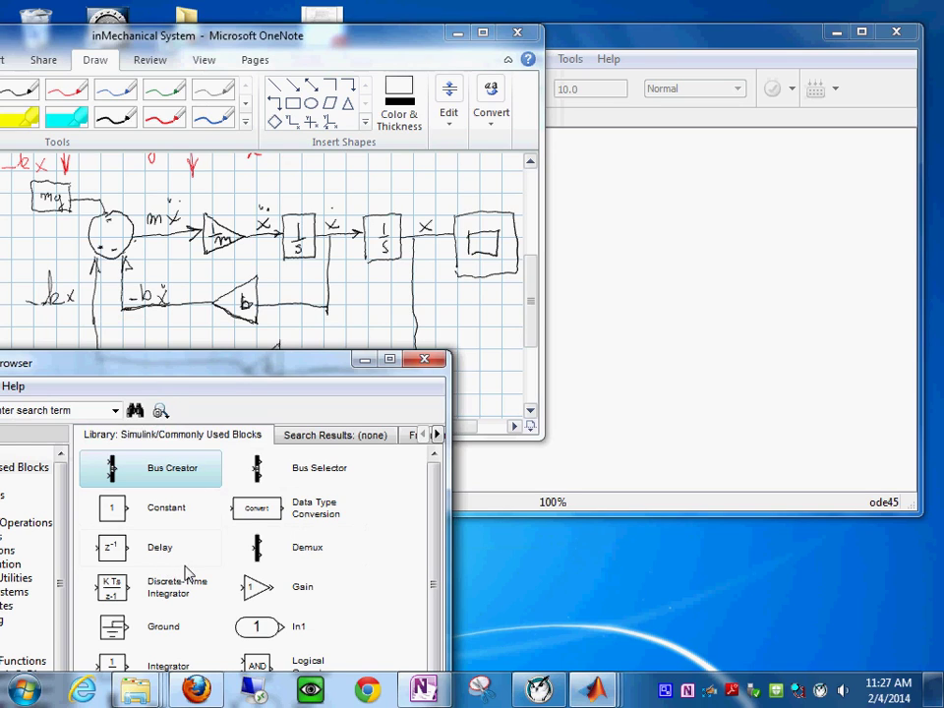
left_click(267, 587)
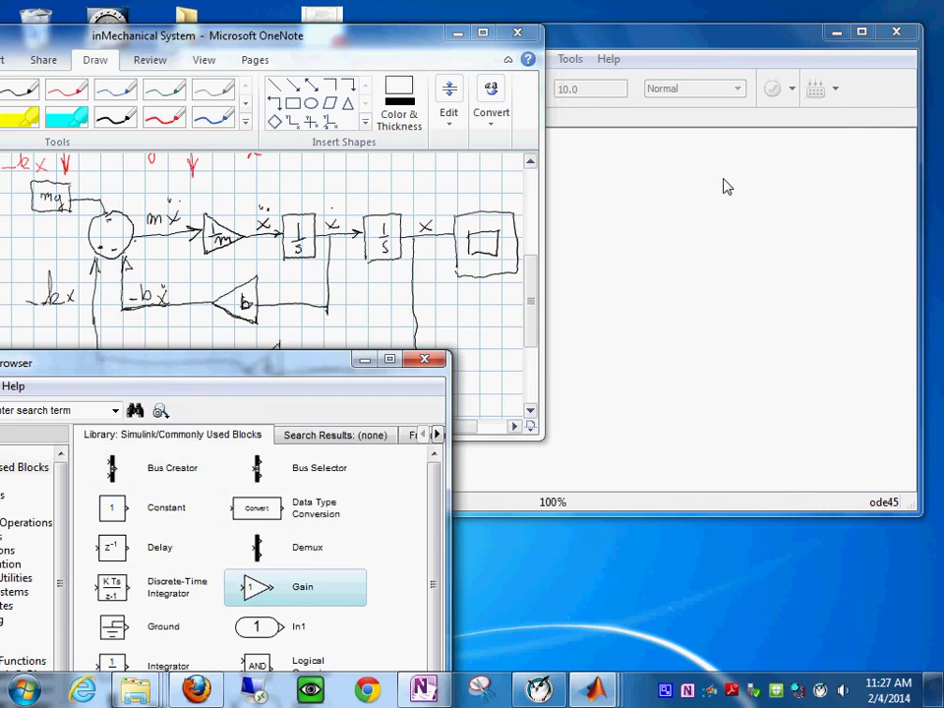
Add three Gain blocks to the model
left_click_drag(727, 186, 717, 224)
left_click(303, 587)
left_click(262, 588)
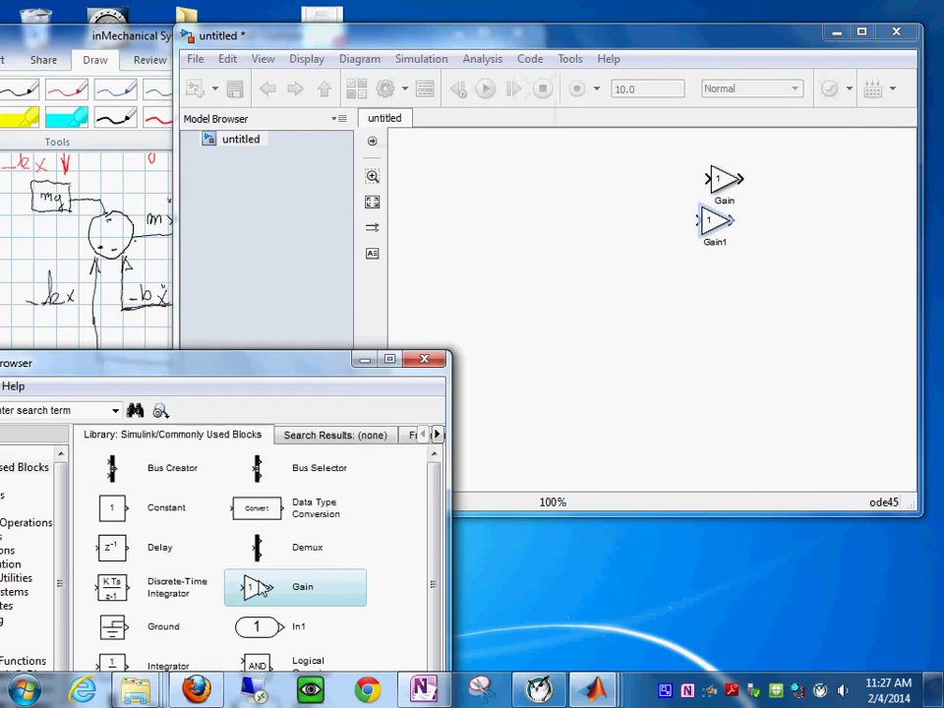
left_click_drag(695, 374, 709, 296)
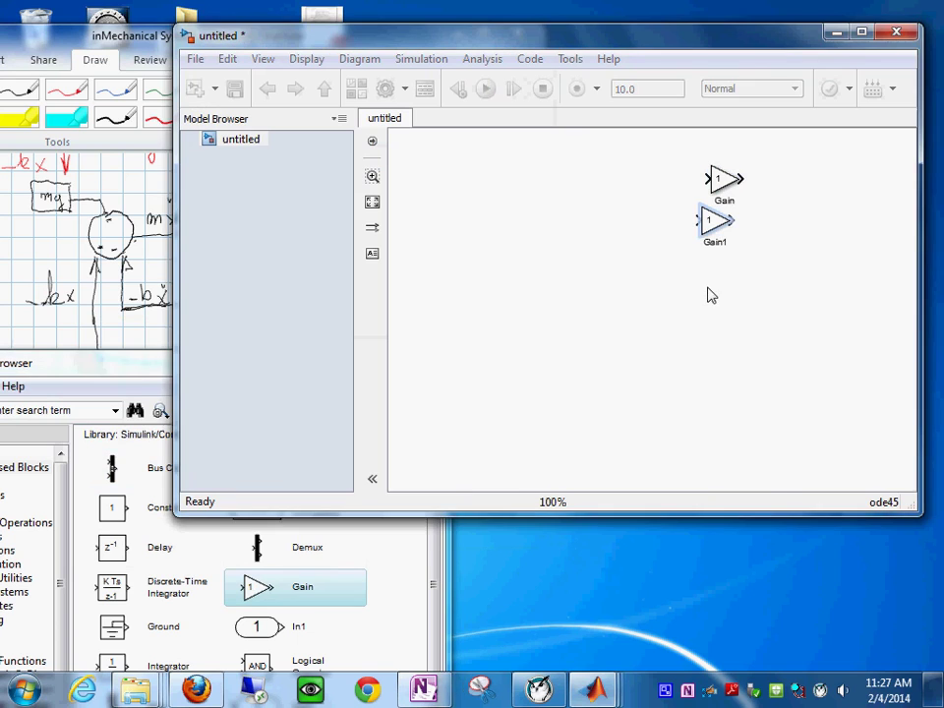
left_click(145, 361)
left_click_drag(146, 361, 177, 254)
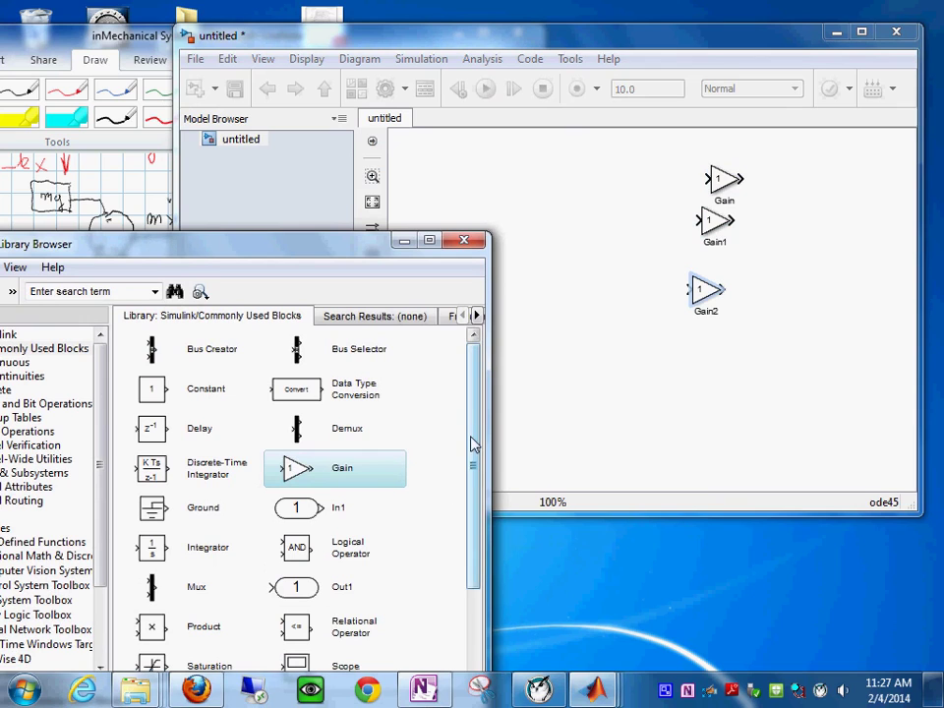
scroll(464, 485, "down", 3)
scroll(468, 492, "up", 2)
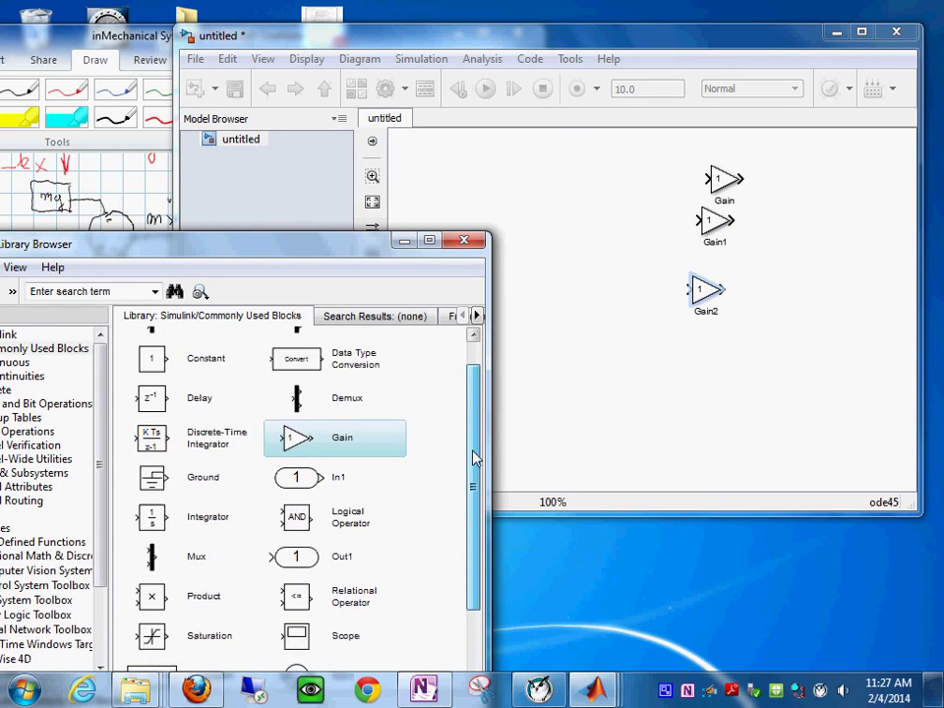
Add a Constant, a Sum to its right, and a Scope at the model's right
left_click(197, 365)
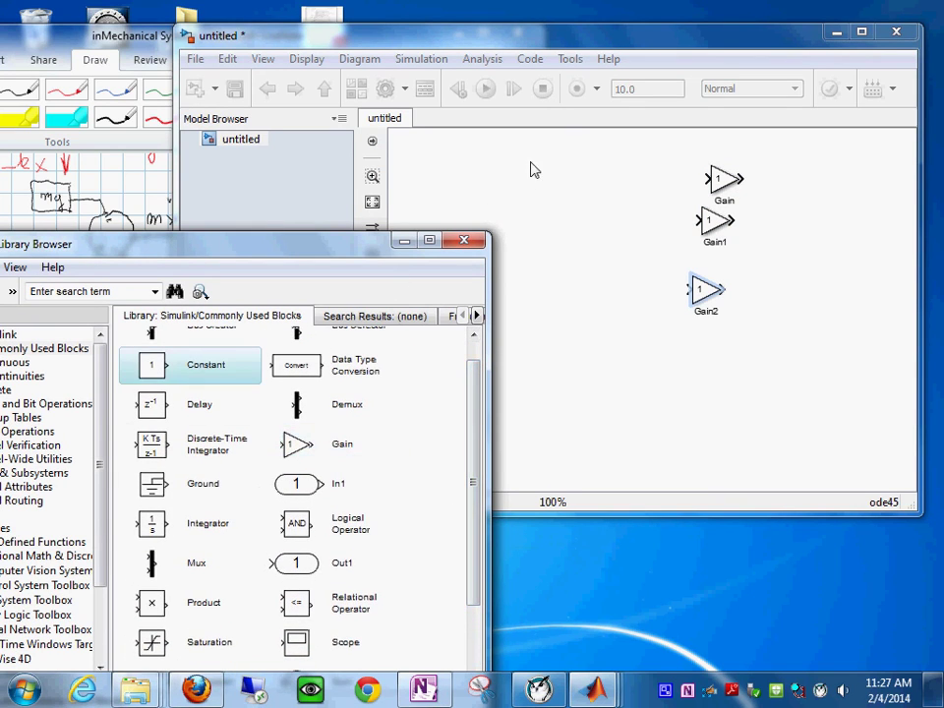
left_click_drag(536, 178, 536, 178)
left_click(271, 601)
left_click_drag(474, 507, 473, 580)
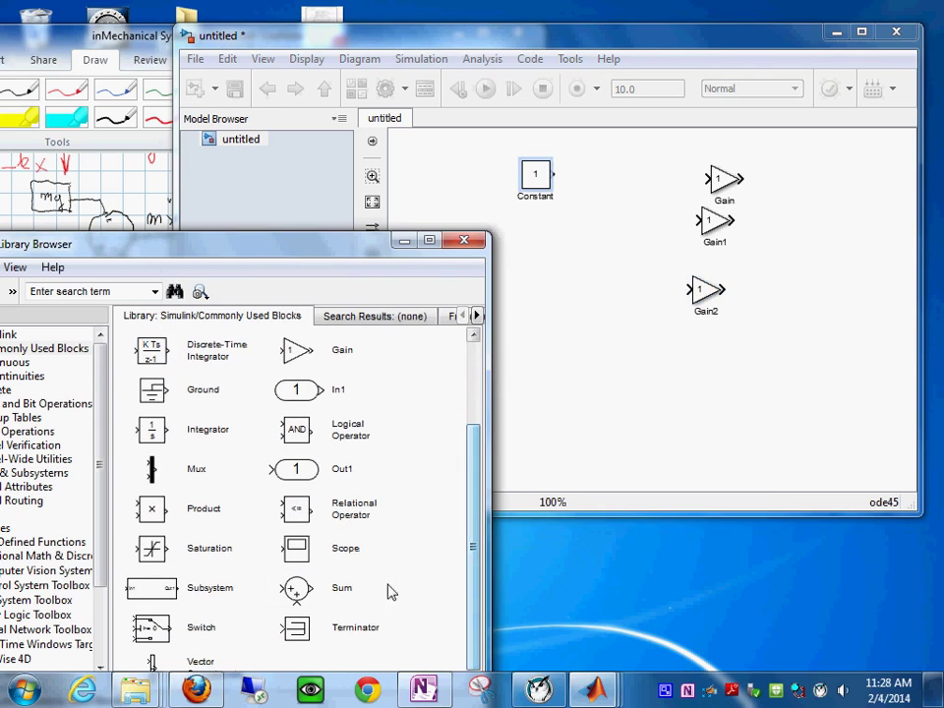
left_click(300, 588)
left_click_drag(539, 210, 591, 190)
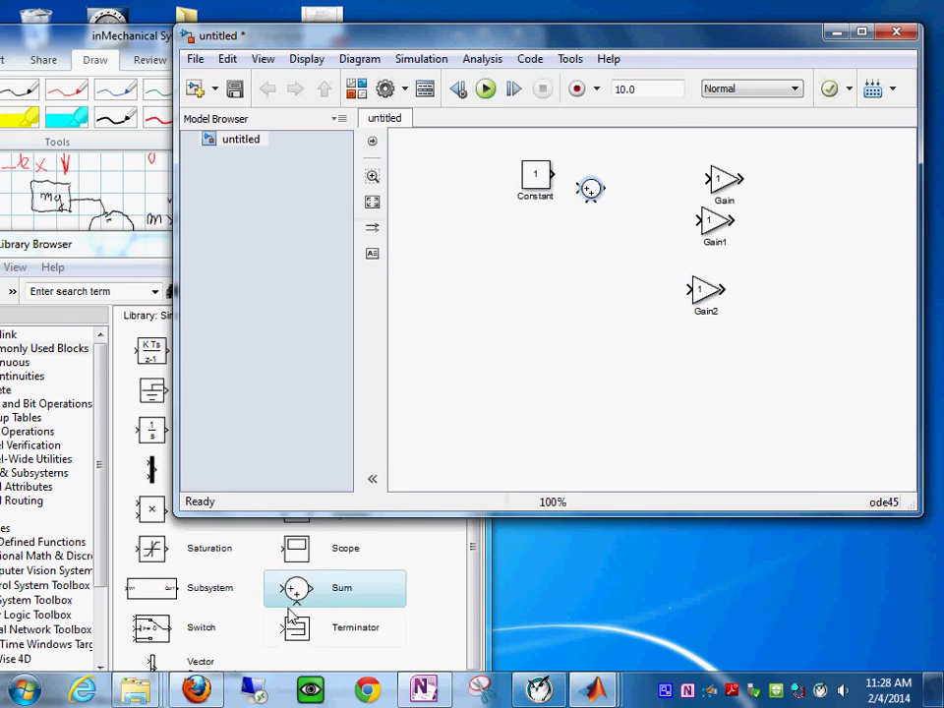
left_click(296, 548)
left_click_drag(807, 195, 844, 187)
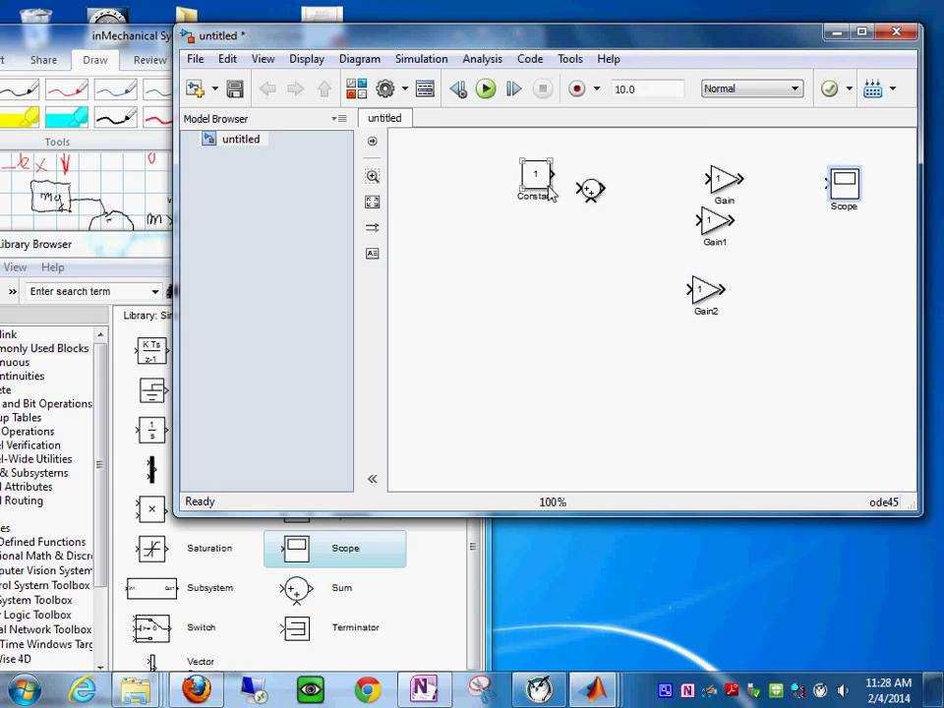
Line the Sum up with the Constant and place Gain in the forward path, Gain1 and Gain2 below
left_click(591, 189)
mouse_move(588, 187)
left_mouse_down()
mouse_move(598, 173)
mouse_move(596, 192)
left_mouse_up()
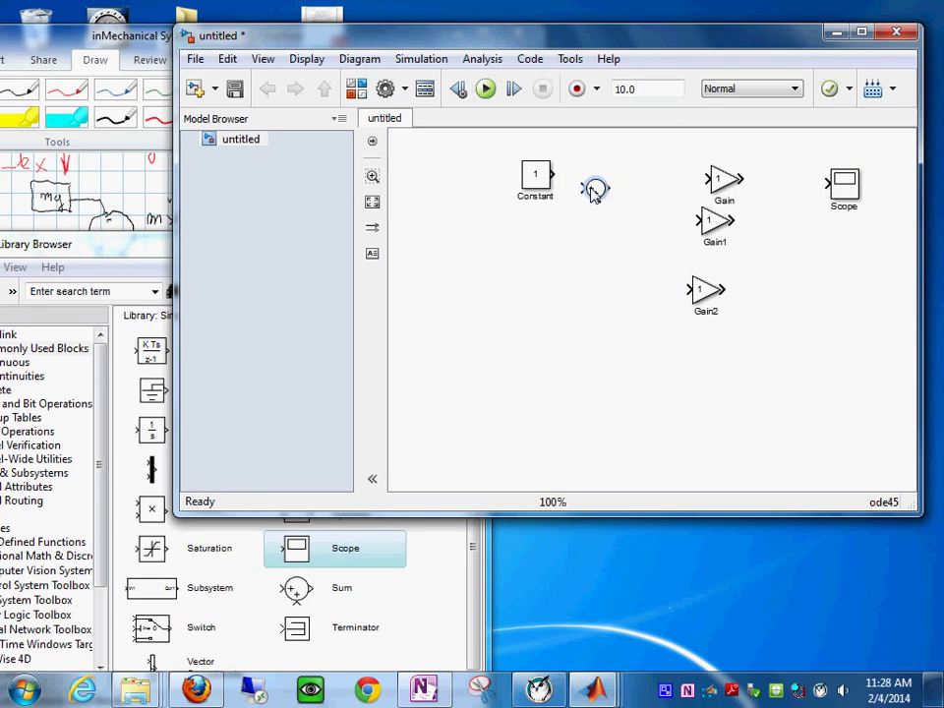
left_click_drag(705, 289, 710, 342)
left_click_drag(712, 217, 710, 277)
left_click_drag(723, 180, 702, 218)
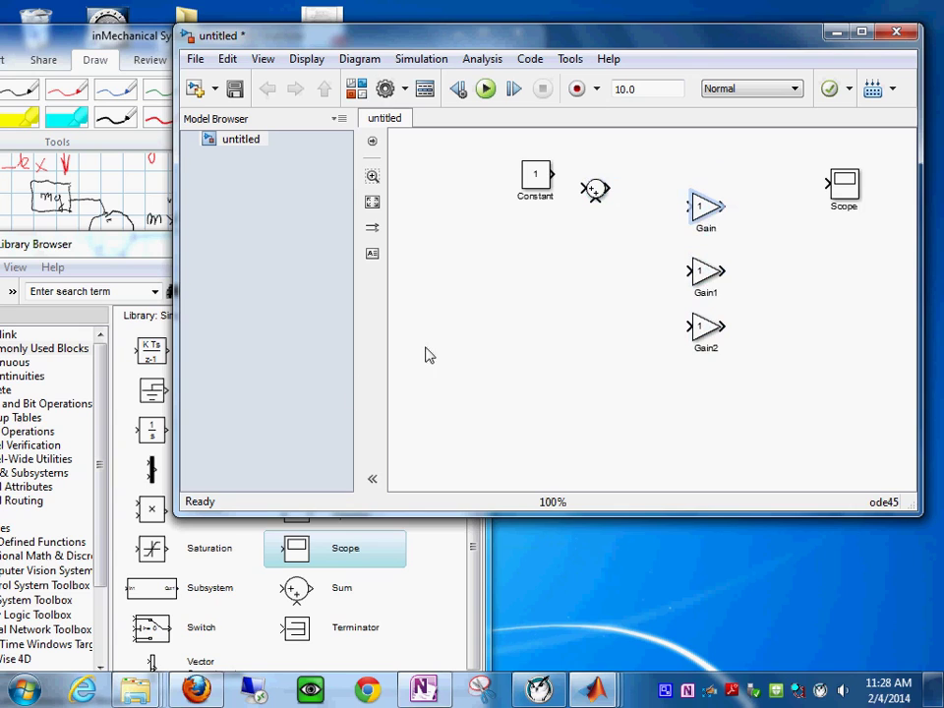
Add two Integrators before the Scope and align them, with Gain1 and Gain2 underneath
left_click(413, 611)
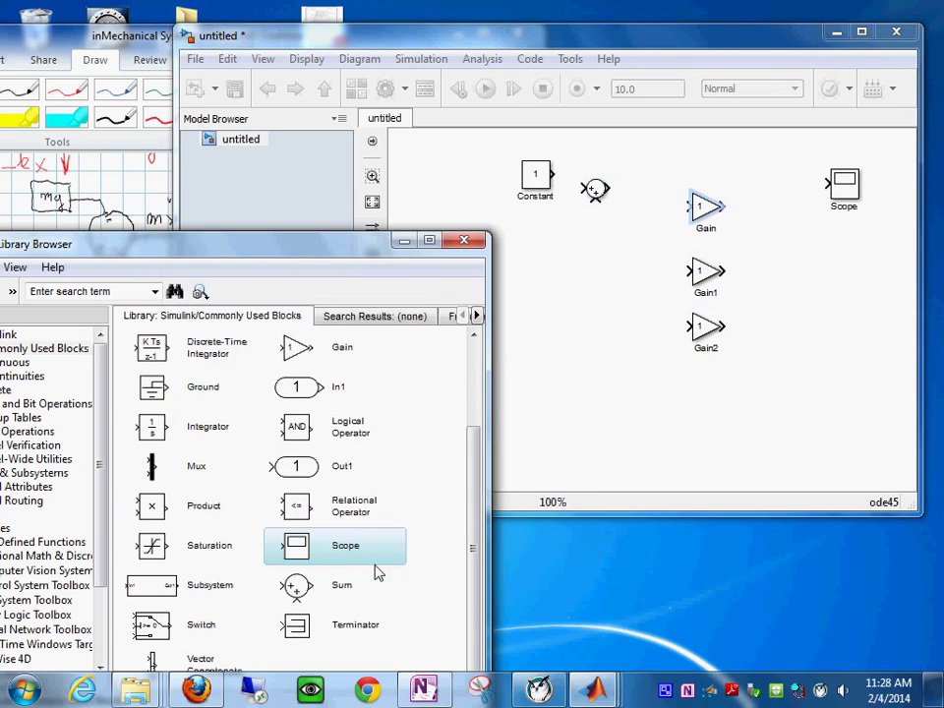
left_click_drag(150, 427, 747, 206)
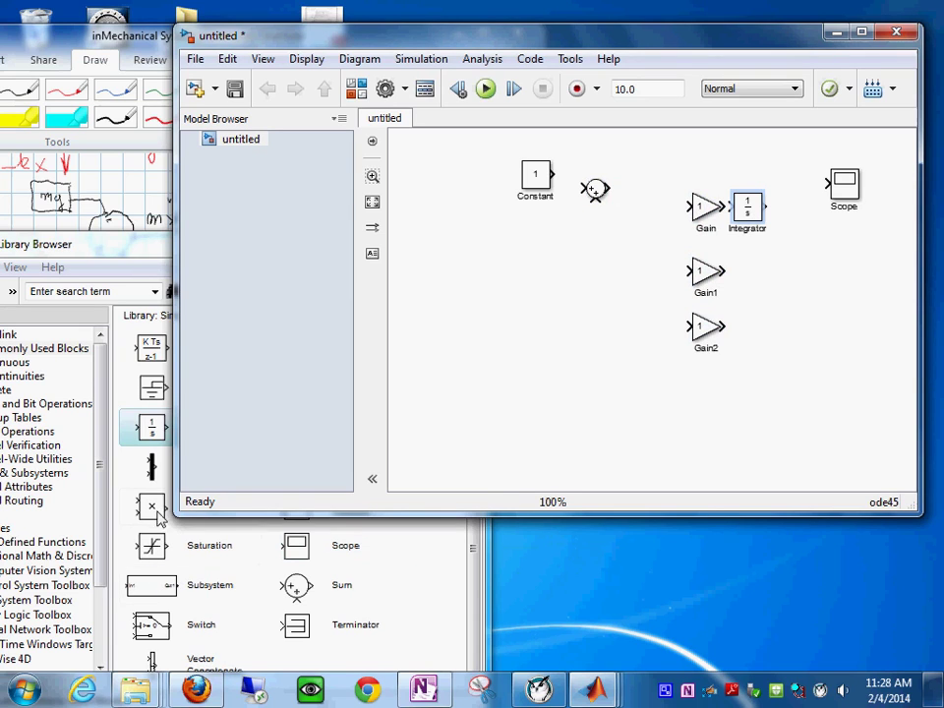
left_click(114, 327)
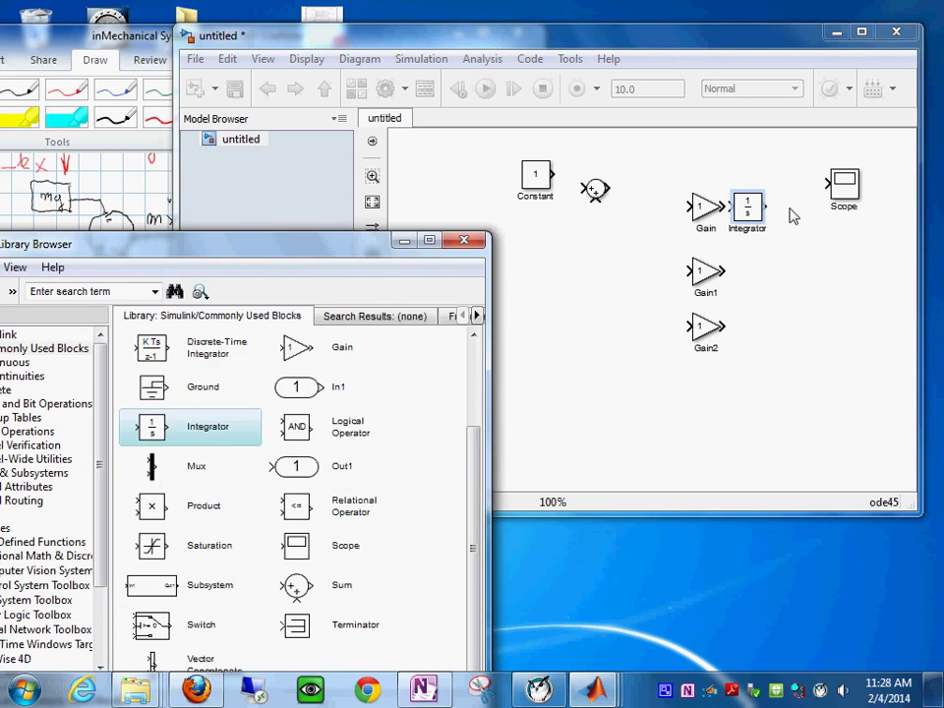
left_click_drag(792, 217, 825, 214)
left_click(706, 209)
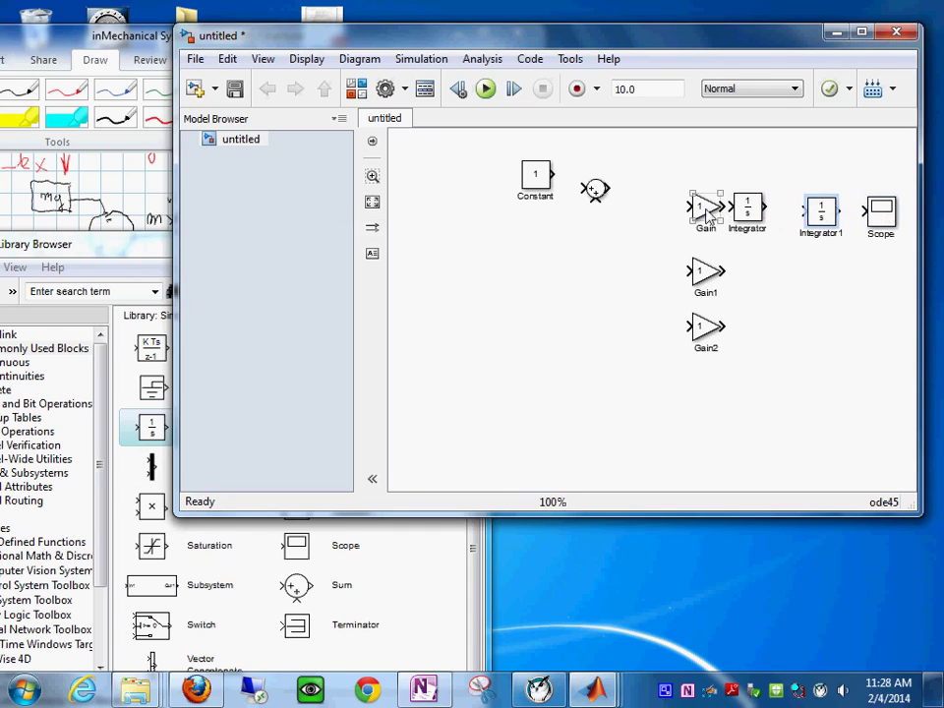
left_click_drag(706, 212, 660, 211)
left_click(748, 216)
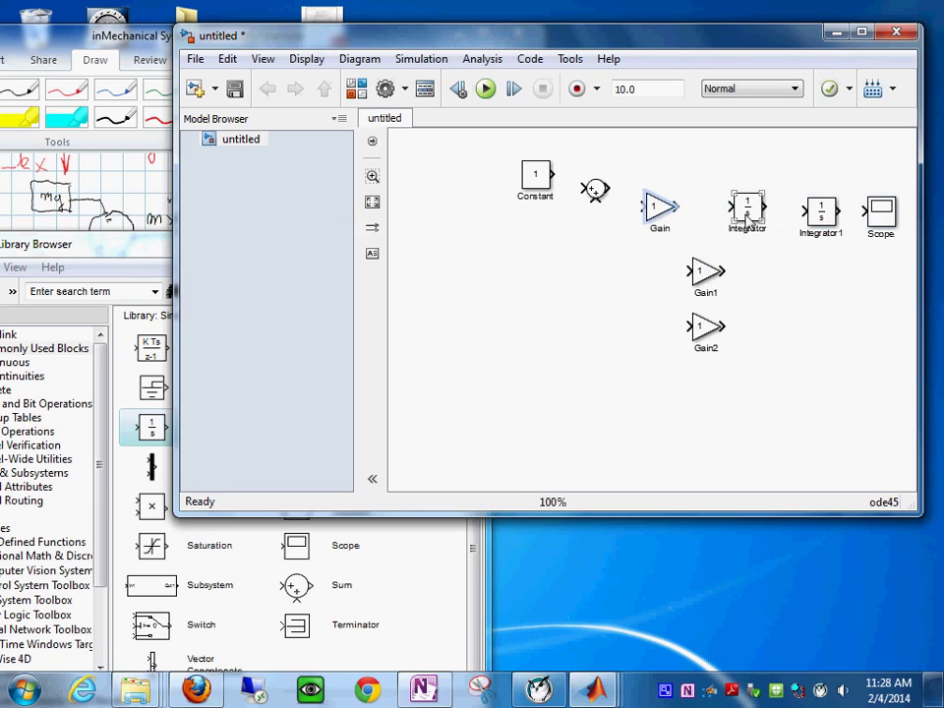
left_click_drag(748, 216, 742, 216)
left_click_drag(810, 221, 799, 221)
left_click_drag(704, 271, 727, 276)
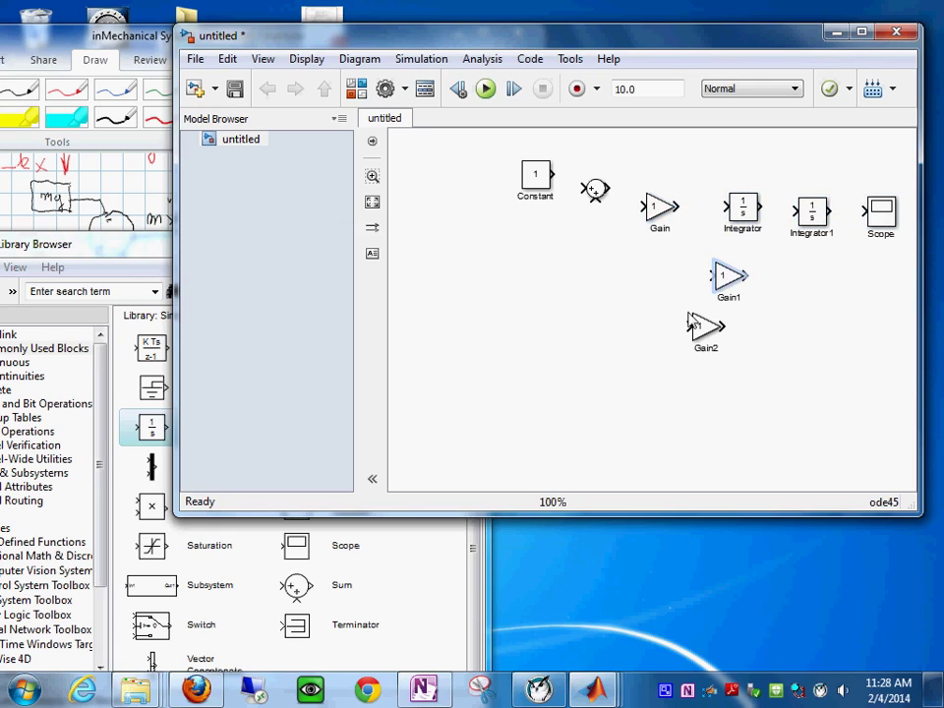
left_click_drag(687, 334, 732, 346)
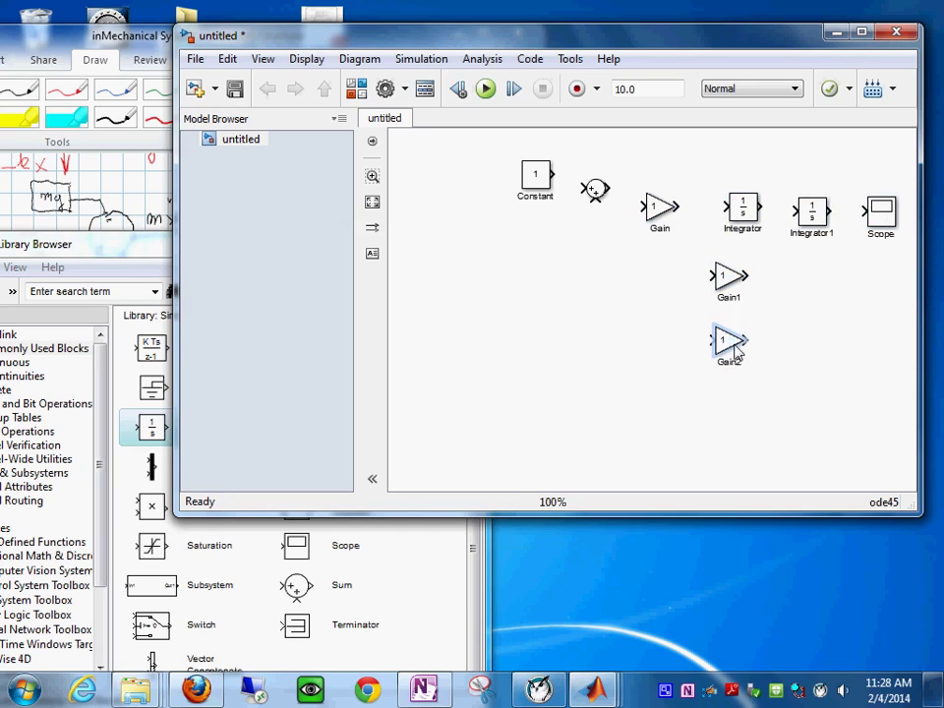
Flip Gain1 and Gain2 to point left for feedback
left_click(728, 277)
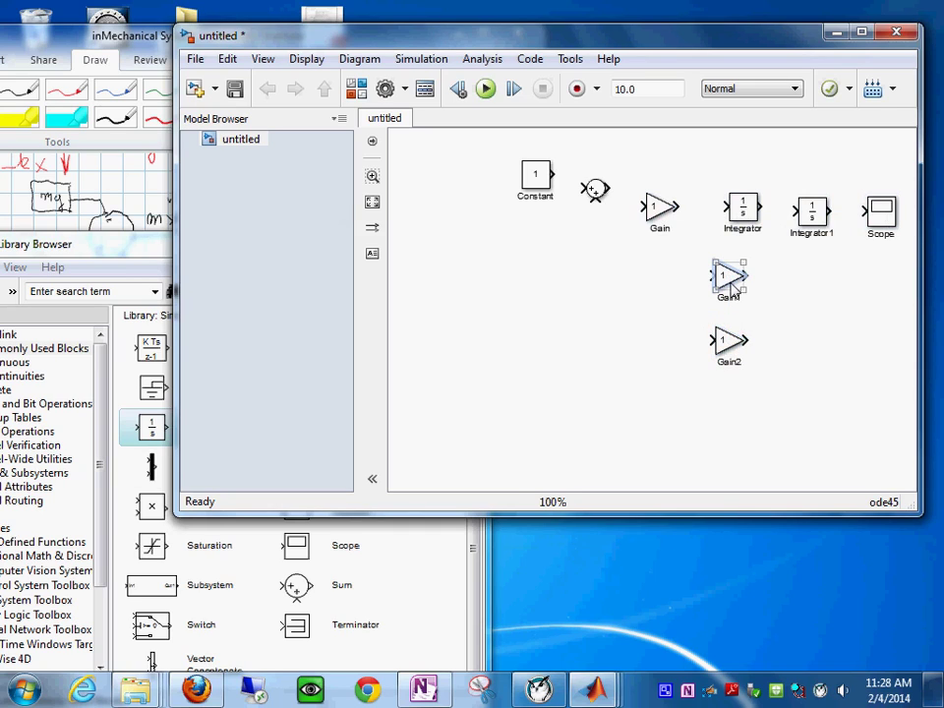
key("ctrl+i")
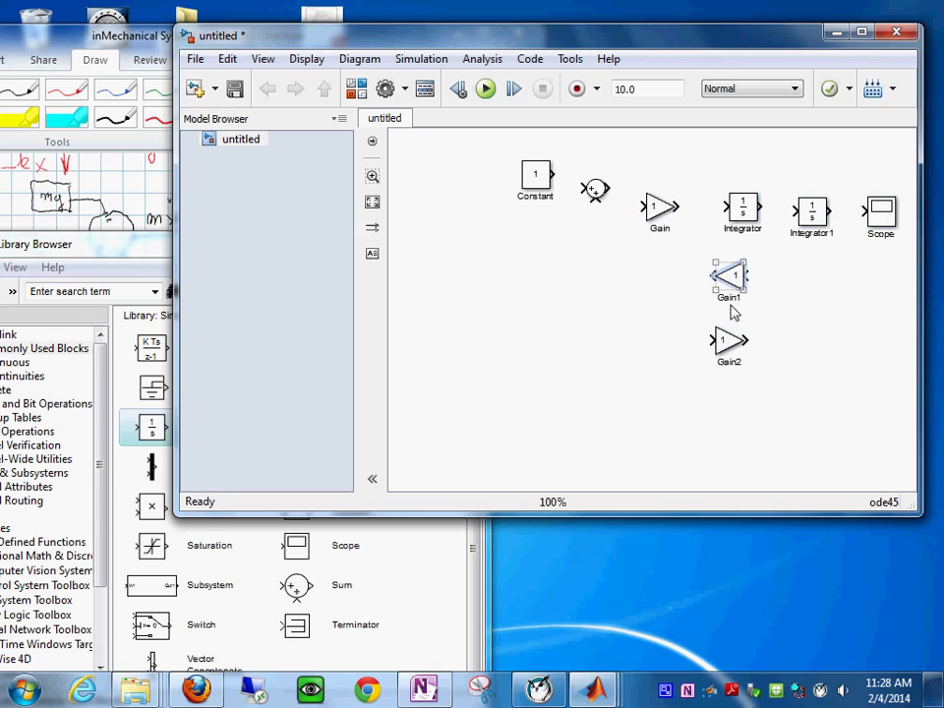
left_click(726, 342)
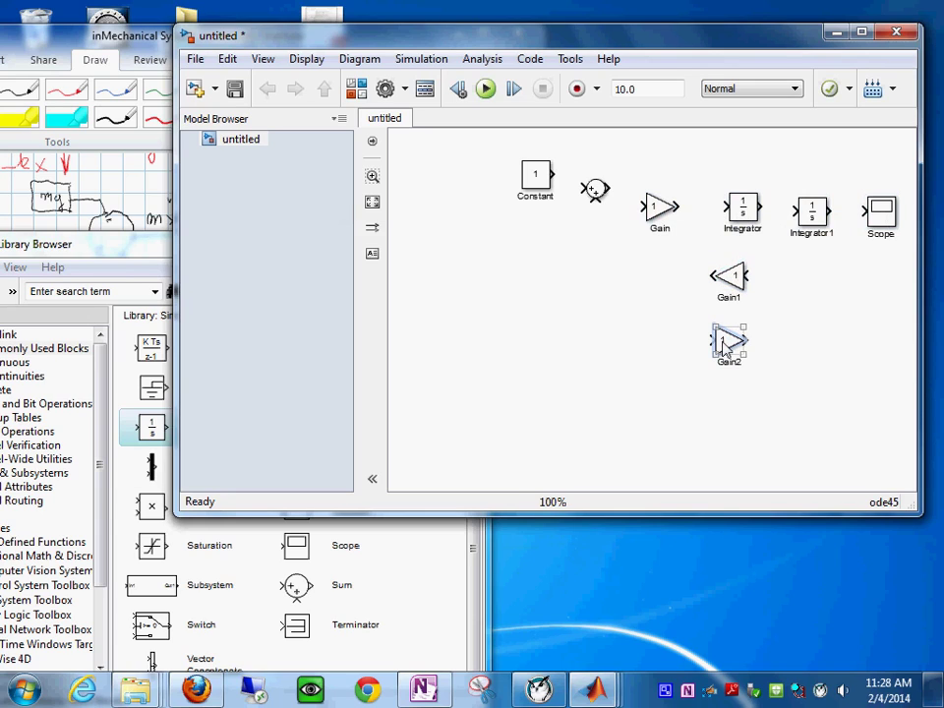
key("ctrl+i")
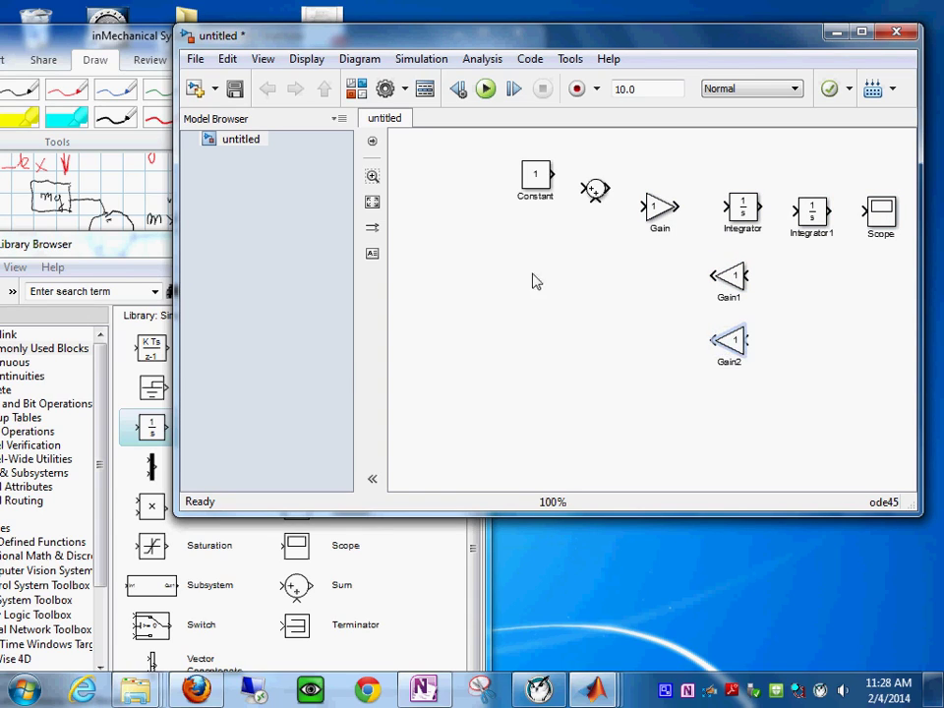
Move the Constant and Sum blocks into line with Gain and widen the Sum block
left_click_drag(532, 175, 500, 201)
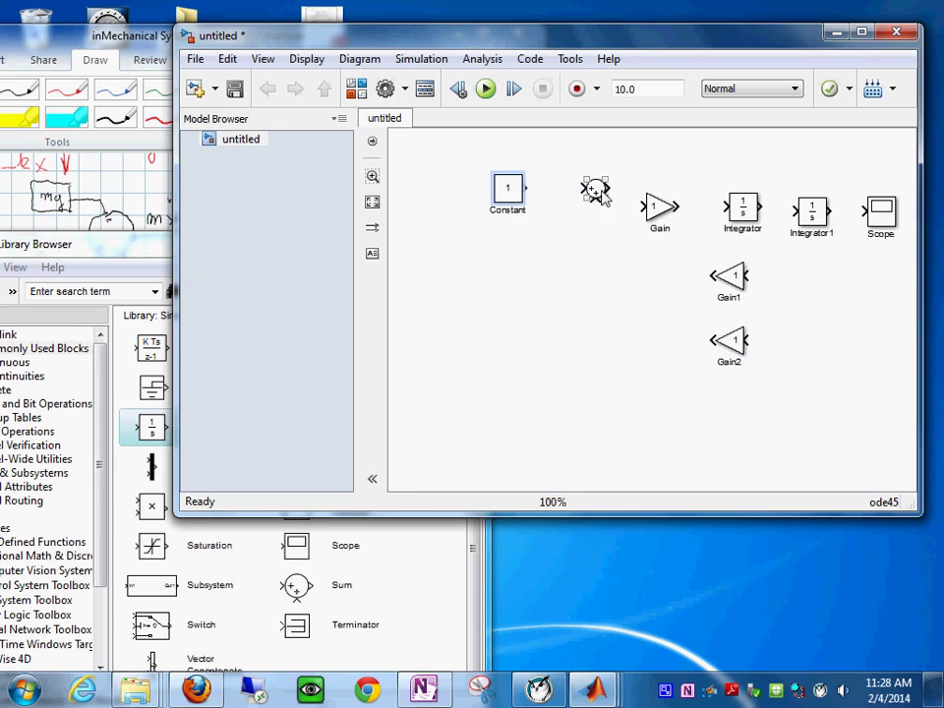
left_click_drag(603, 196, 614, 254)
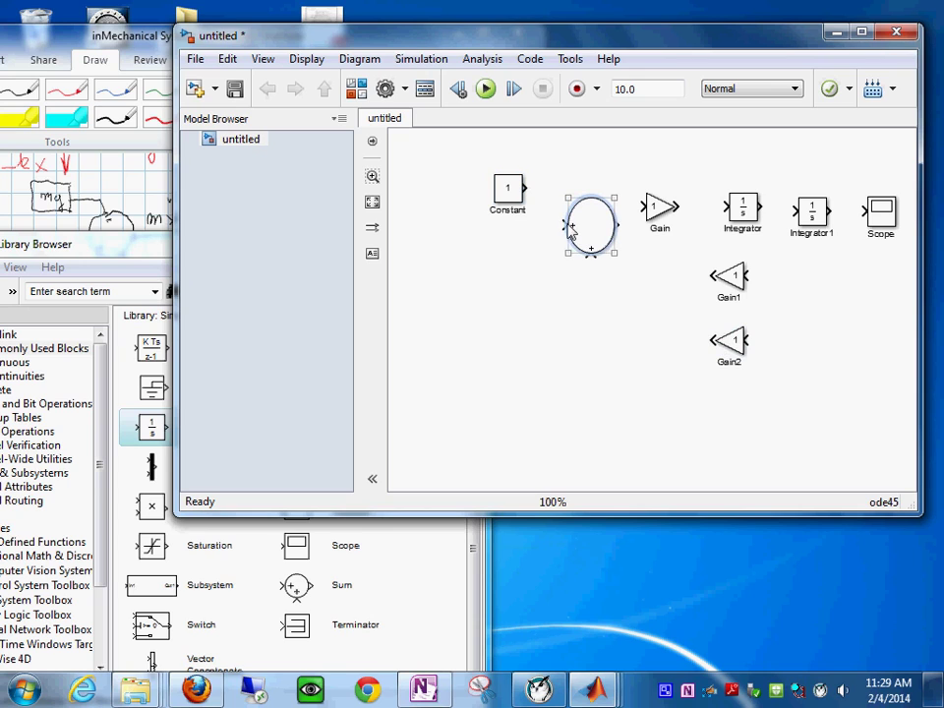
left_click_drag(568, 258, 556, 258)
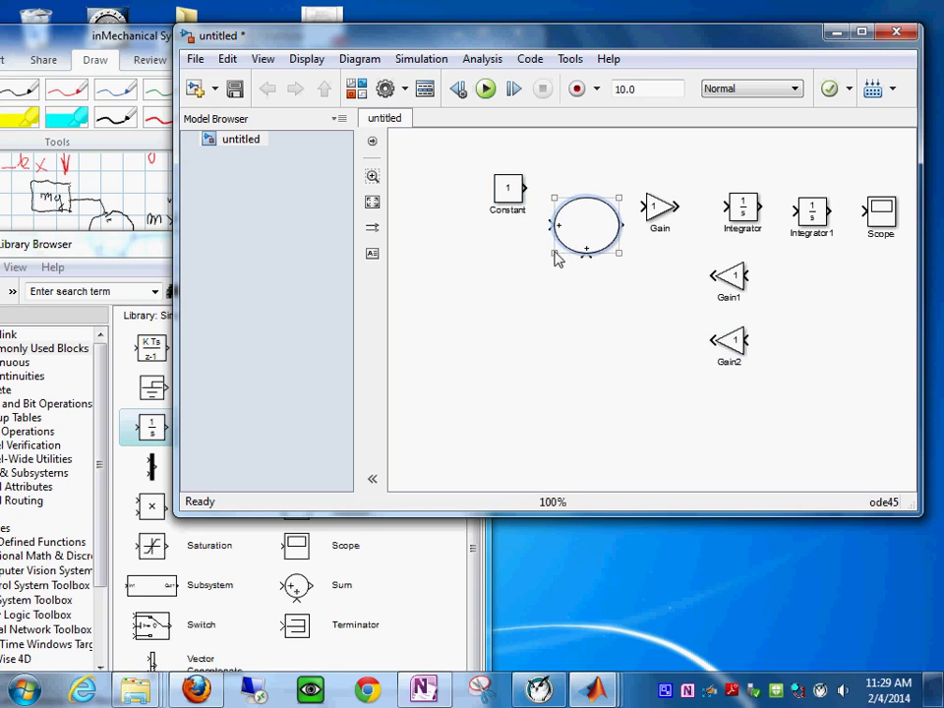
Change the Sum block's list of signs to |--- so all three inputs subtract
double_click(581, 232)
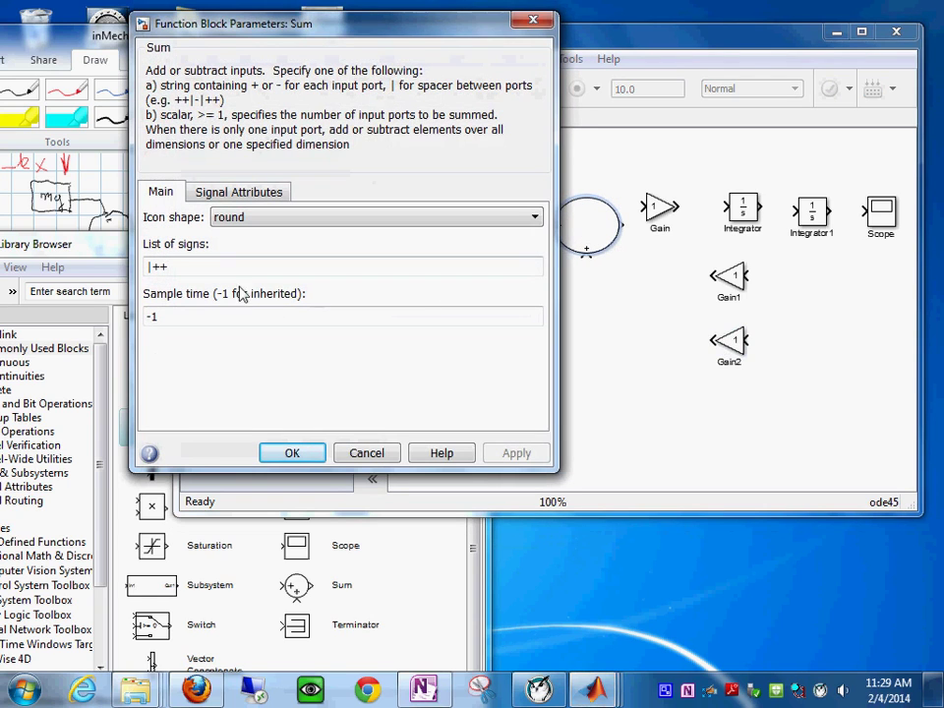
left_click_drag(150, 266, 181, 273)
left_click(182, 273)
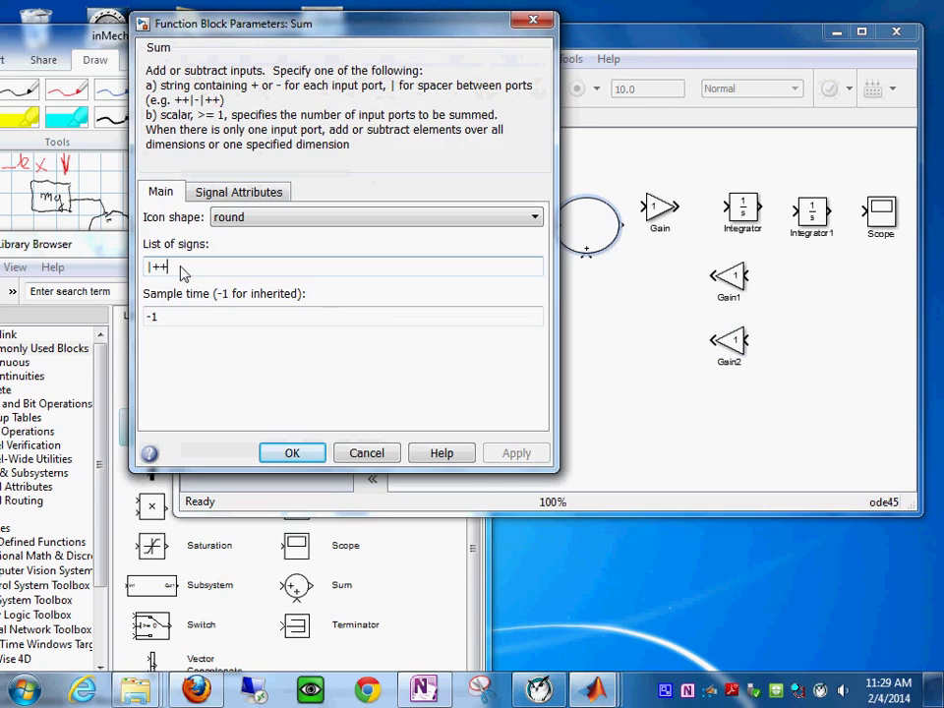
key("BackSpace")
key("BackSpace")
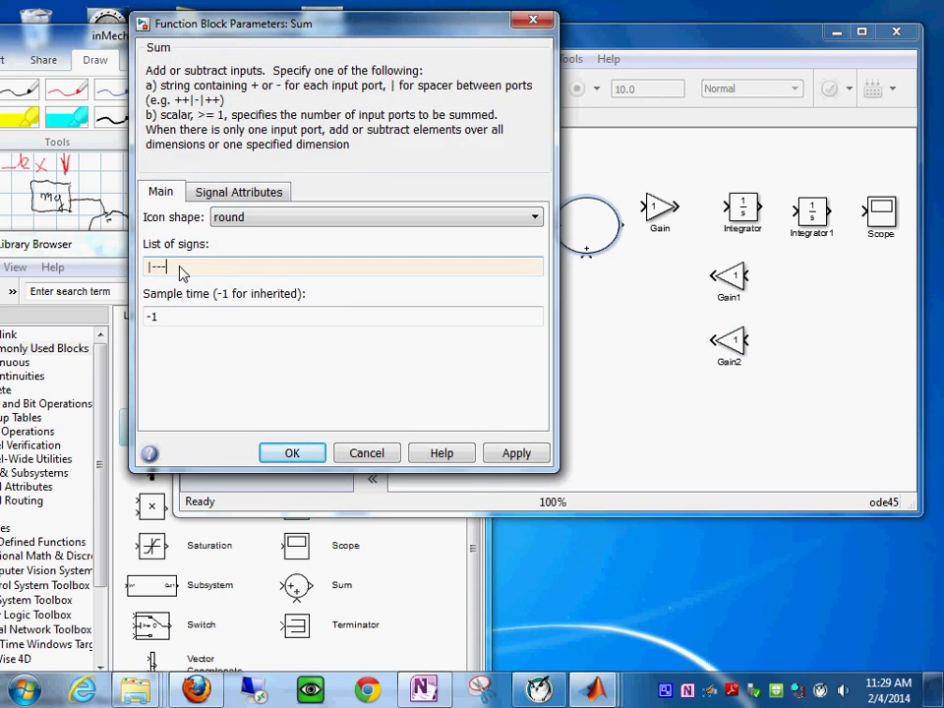
key("Return")
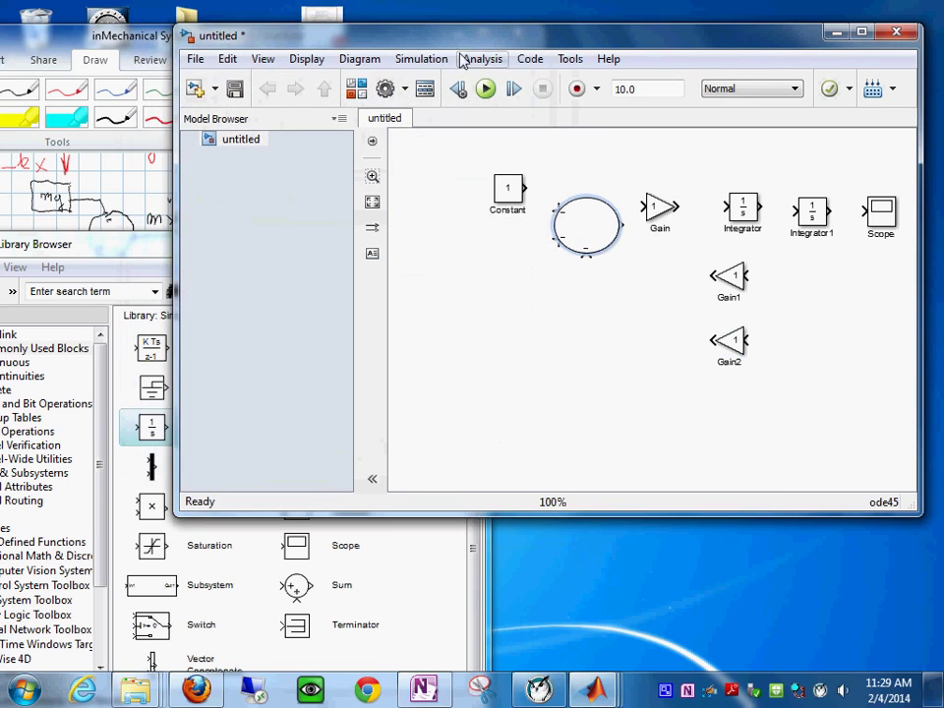
Connect the Constant block's output to the Sum block
left_click_drag(507, 189, 552, 210)
left_click(555, 218)
left_click(480, 185)
left_click(596, 221)
Align Gain, both Integrators and the Scope in one row with the Sum, lowering Gain1
left_click(657, 216)
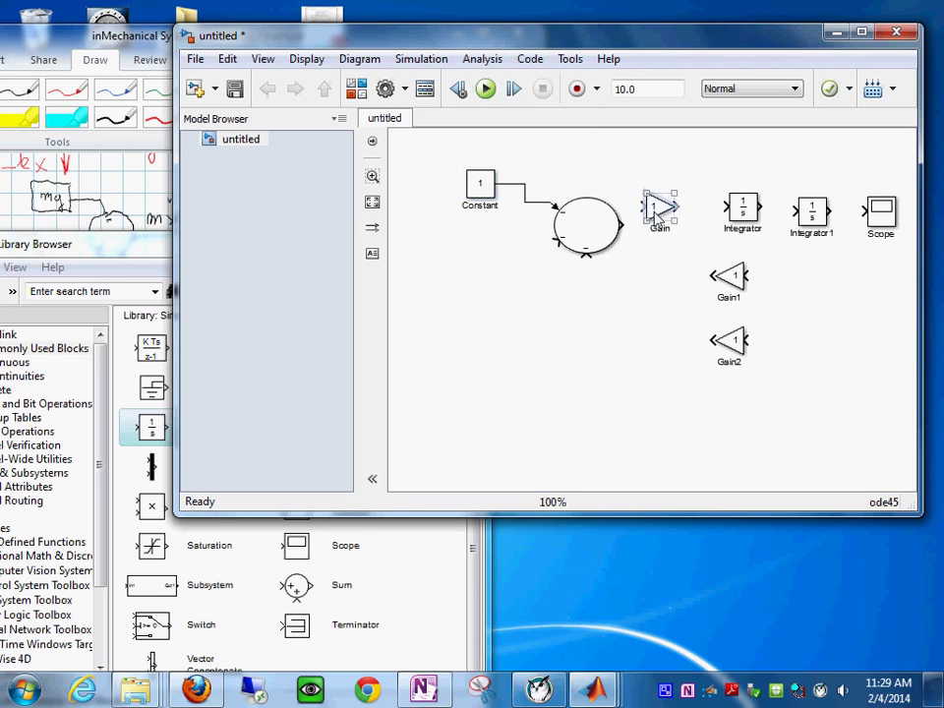
left_click_drag(657, 217, 746, 240)
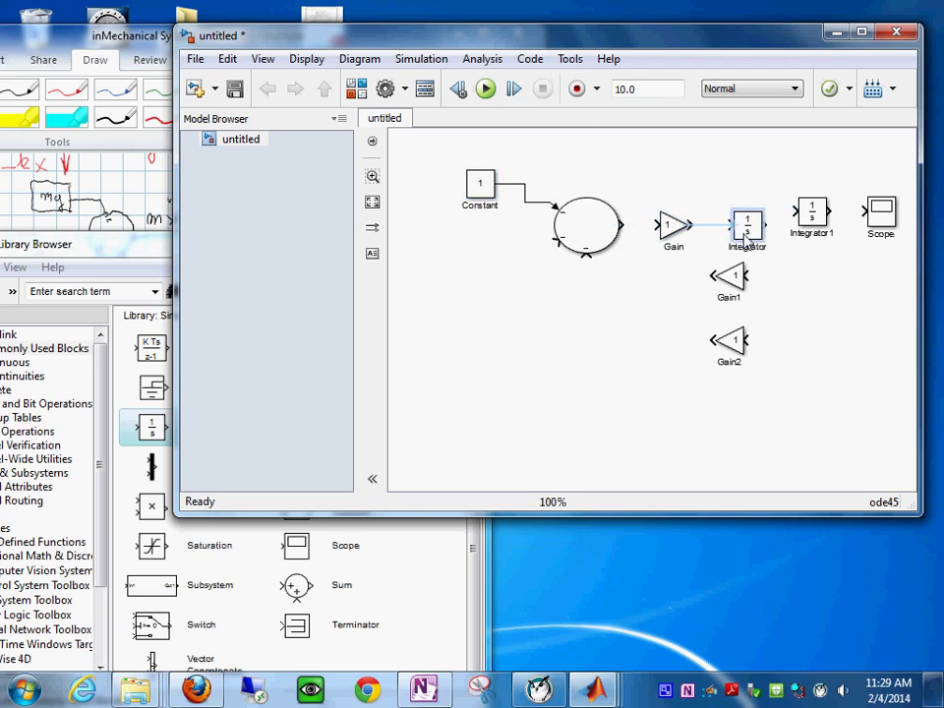
left_click_drag(810, 210, 812, 224)
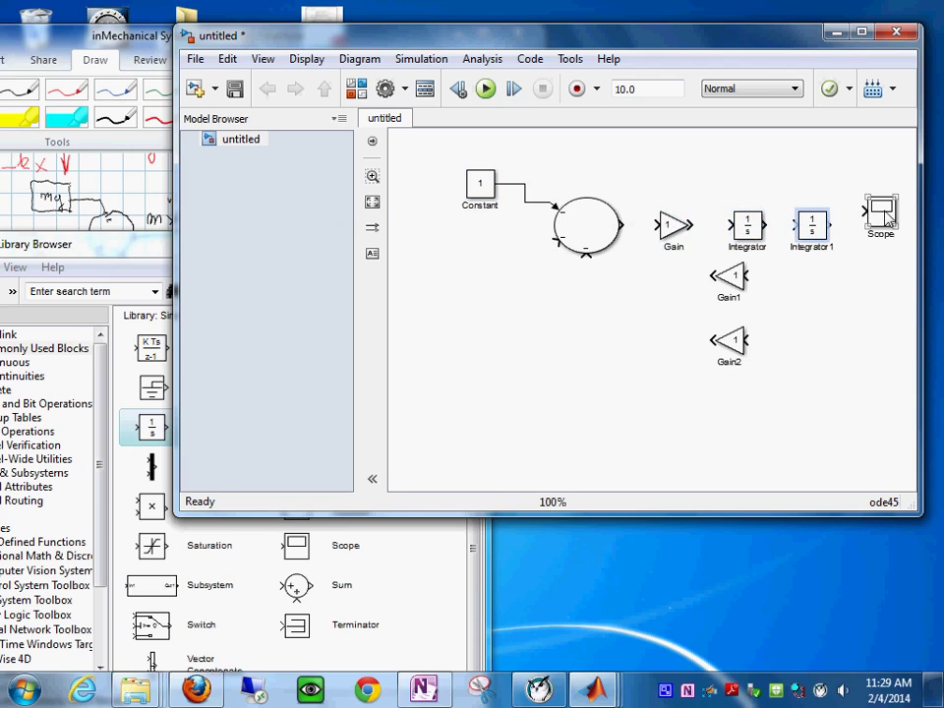
left_click_drag(887, 219, 886, 233)
left_click_drag(736, 276, 733, 360)
Chain Sum, Gain, Integrator, Integrator1 and Scope together in one line
left_click(575, 224)
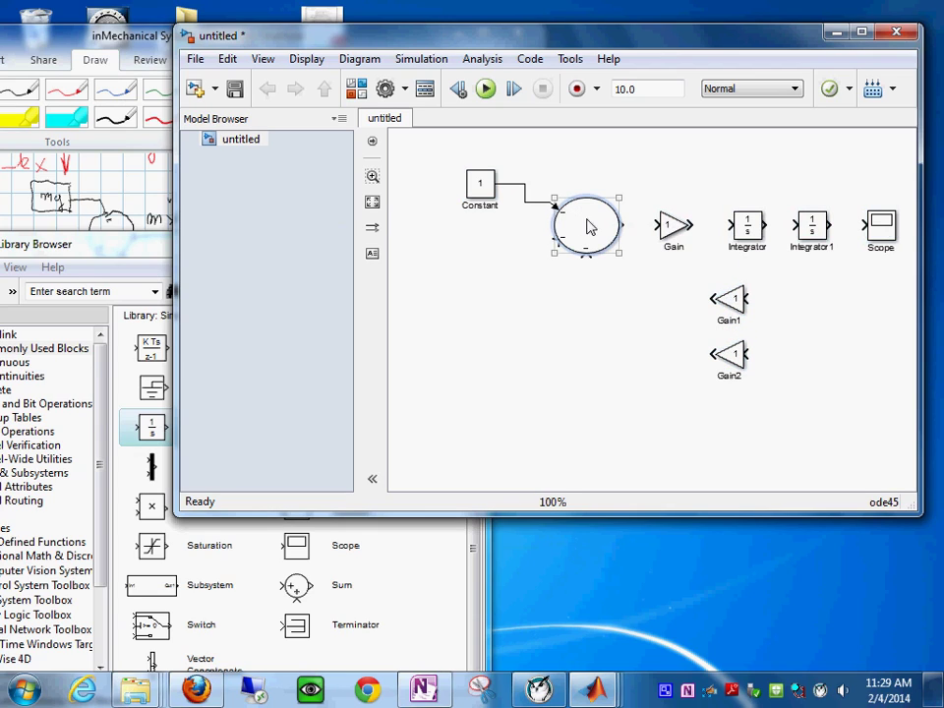
left_click(665, 228)
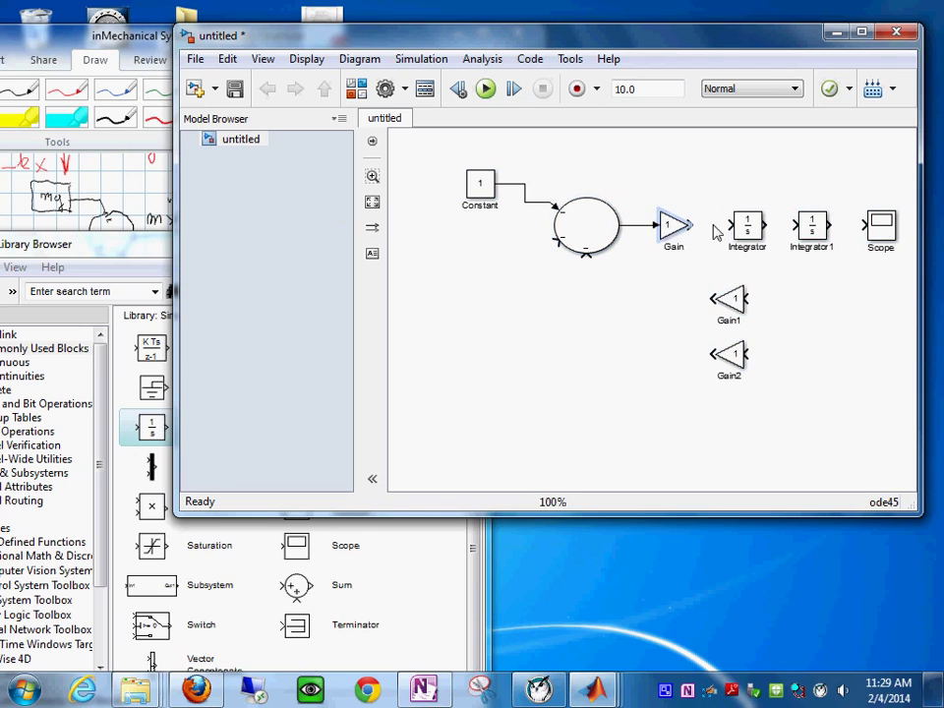
left_click(746, 226, "ctrl")
left_click(812, 225, "ctrl")
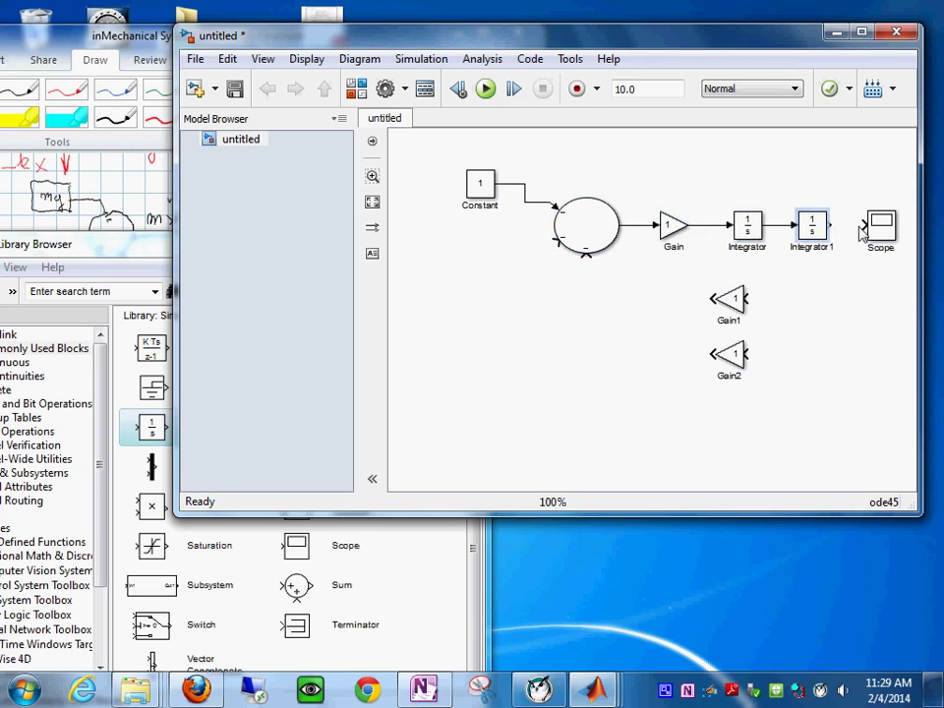
left_click(882, 228, "ctrl")
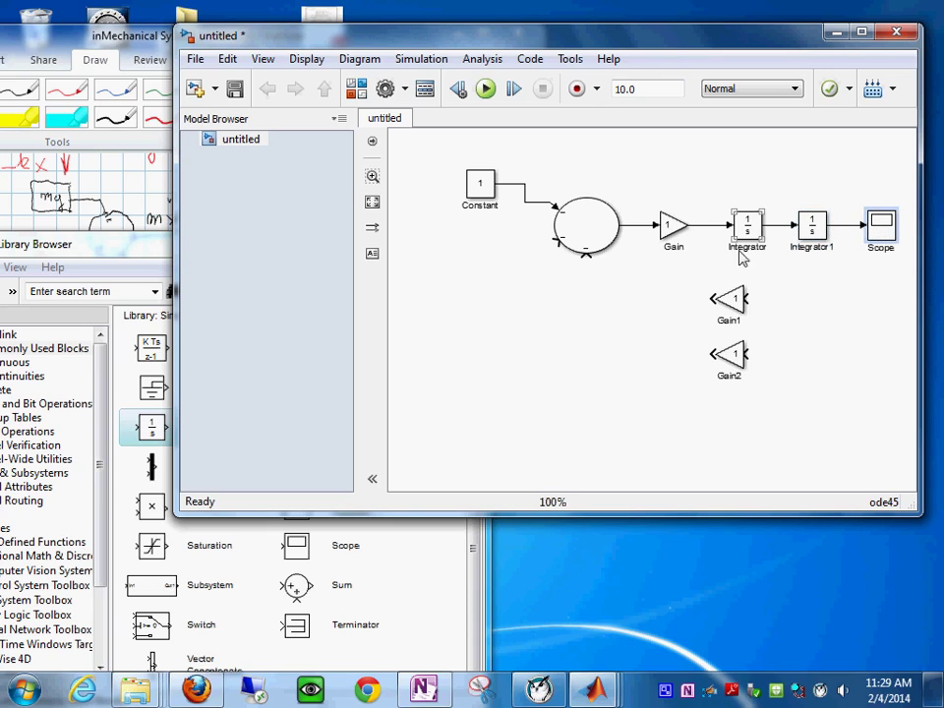
left_click(737, 310)
left_click(579, 252)
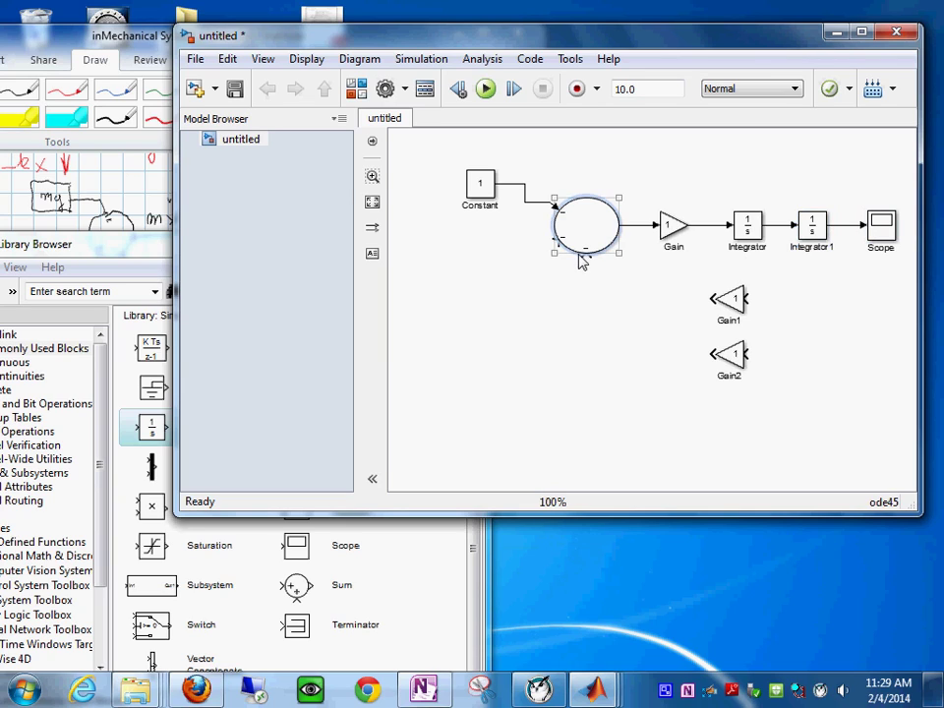
left_click(586, 291)
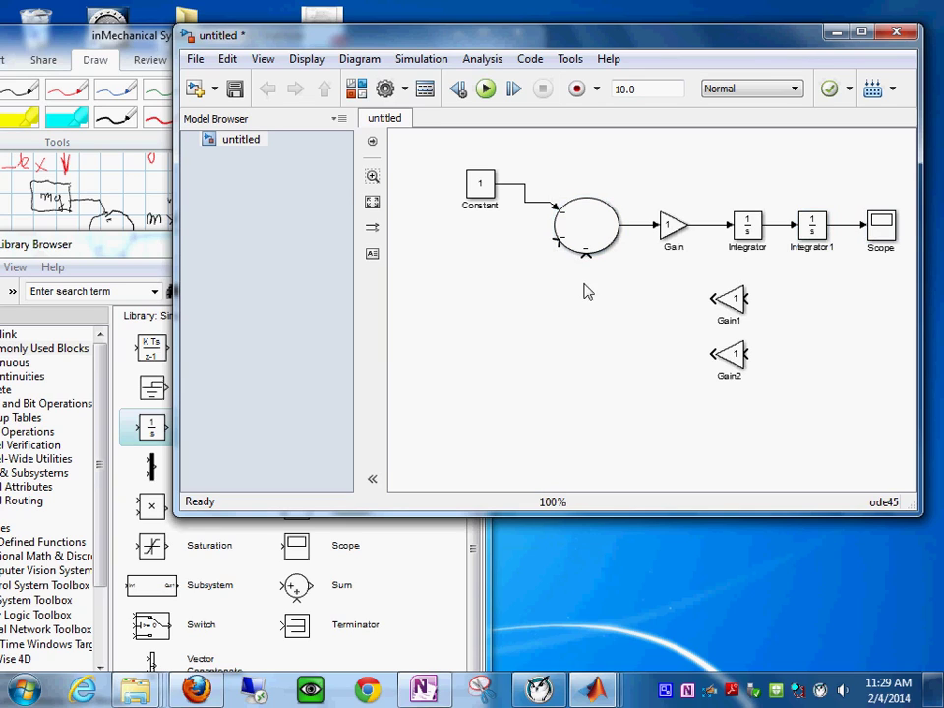
Wire Gain1 into the Sum and feed Integrator1's output to Gain2, then bring up the OneNote sketch
mouse_move(587, 262)
left_mouse_down()
mouse_move(666, 307)
mouse_move(716, 308)
mouse_move(767, 286)
mouse_move(777, 228)
left_mouse_up()
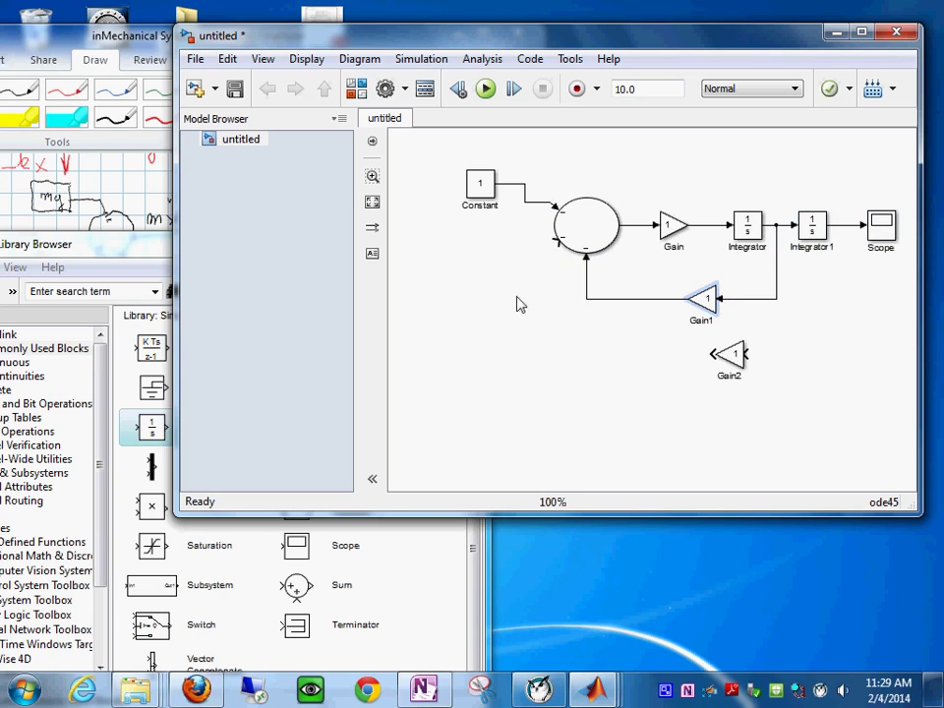
left_click(560, 252)
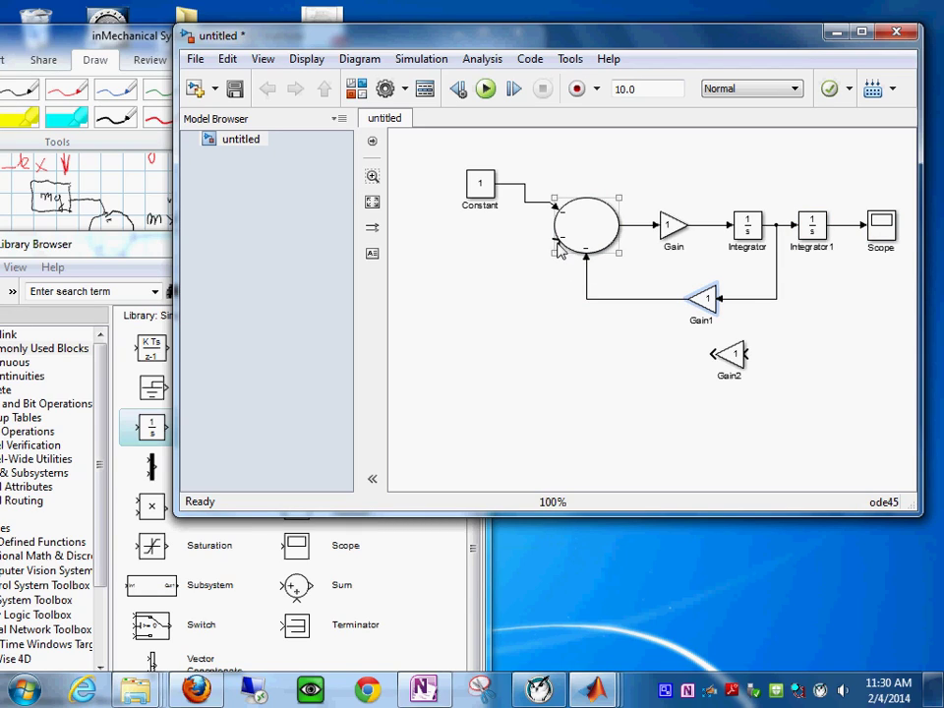
mouse_move(558, 240)
left_mouse_down()
mouse_move(516, 362)
mouse_move(605, 386)
mouse_move(702, 358)
mouse_move(721, 366)
left_mouse_up()
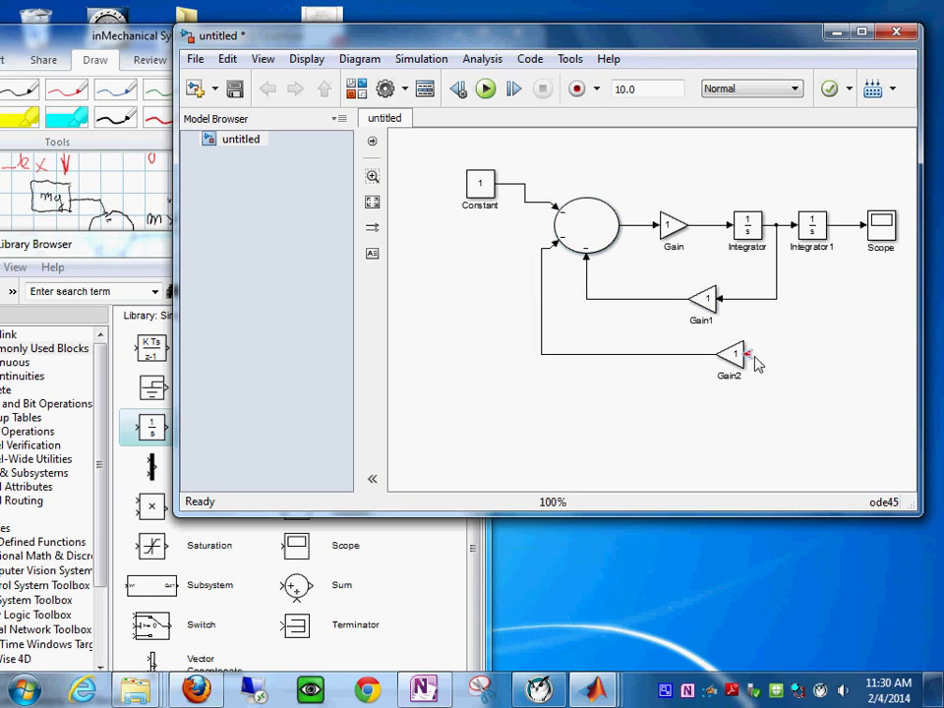
mouse_move(748, 358)
left_mouse_down()
mouse_move(816, 341)
mouse_move(843, 228)
left_mouse_up()
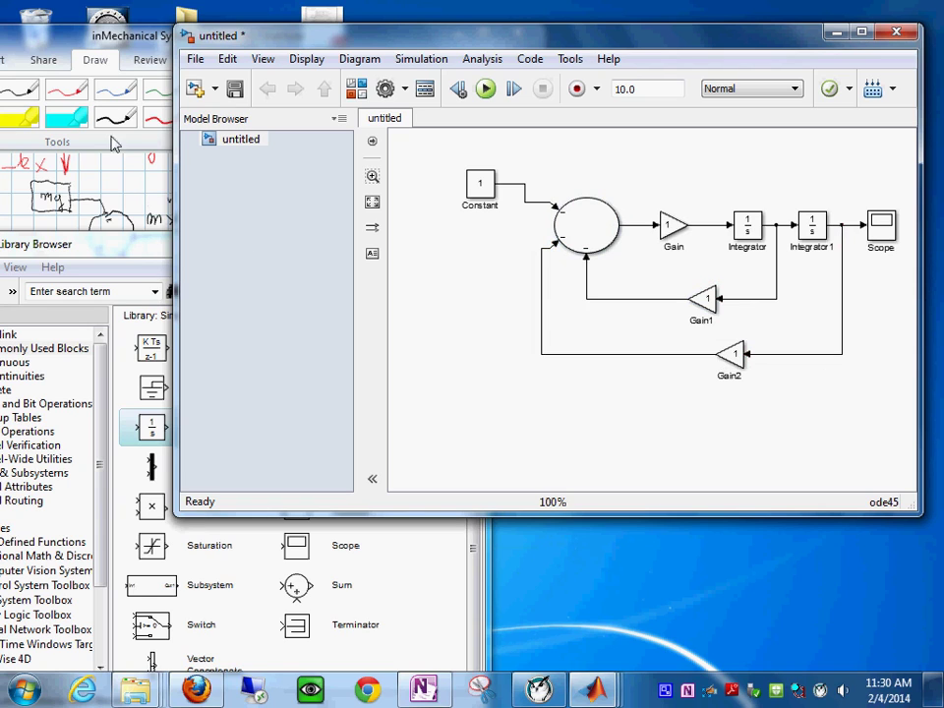
left_click(134, 63)
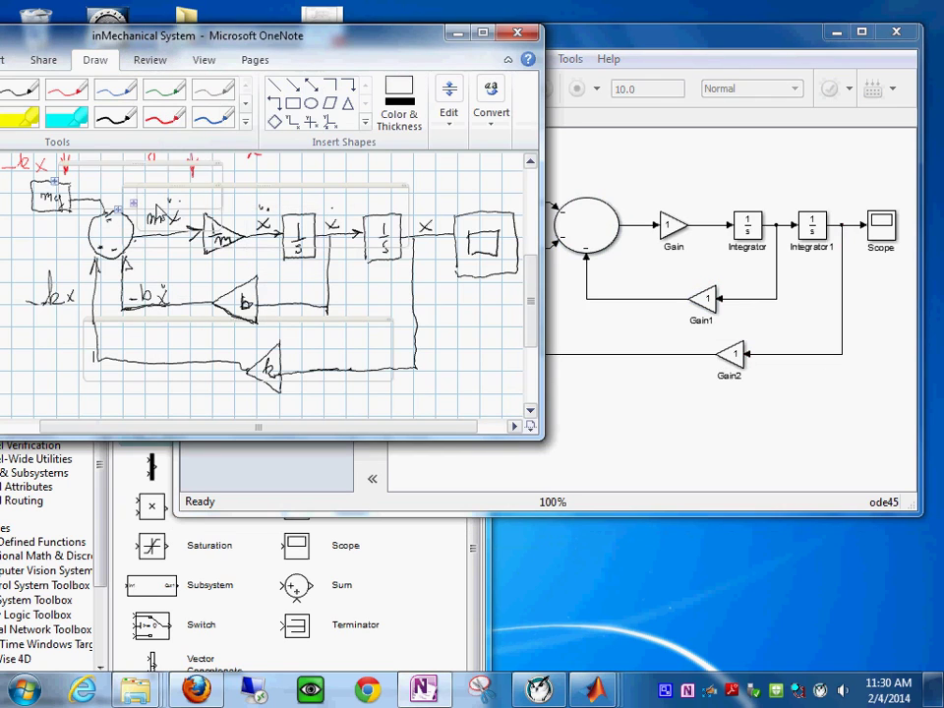
Bring the model forward, open the Constant block and enter m*g as its value
left_click(733, 359)
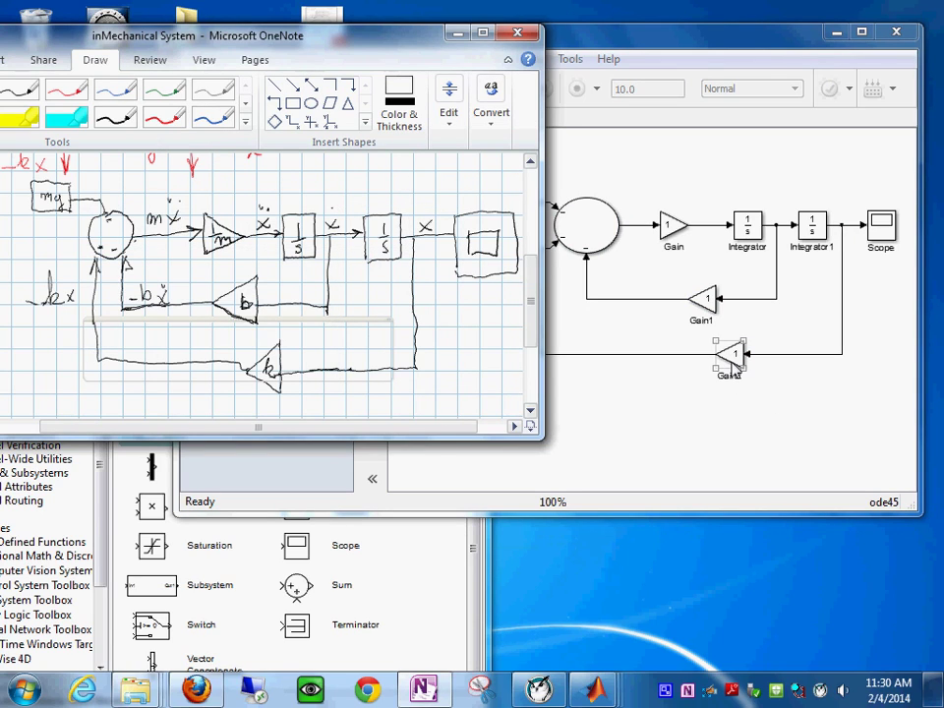
left_click(643, 329)
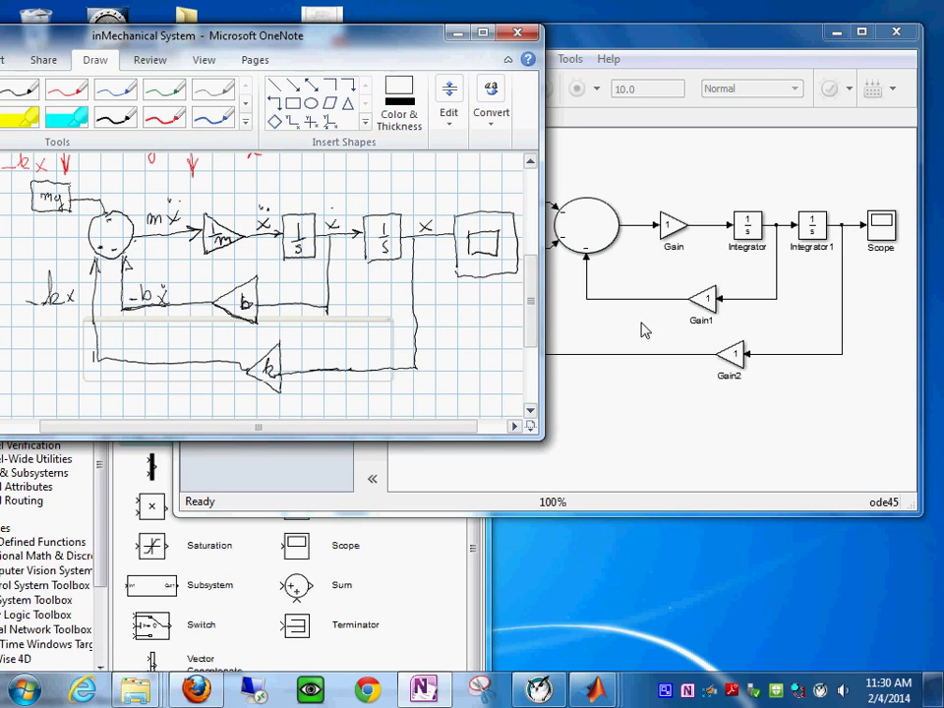
left_click(626, 194)
double_click(481, 186)
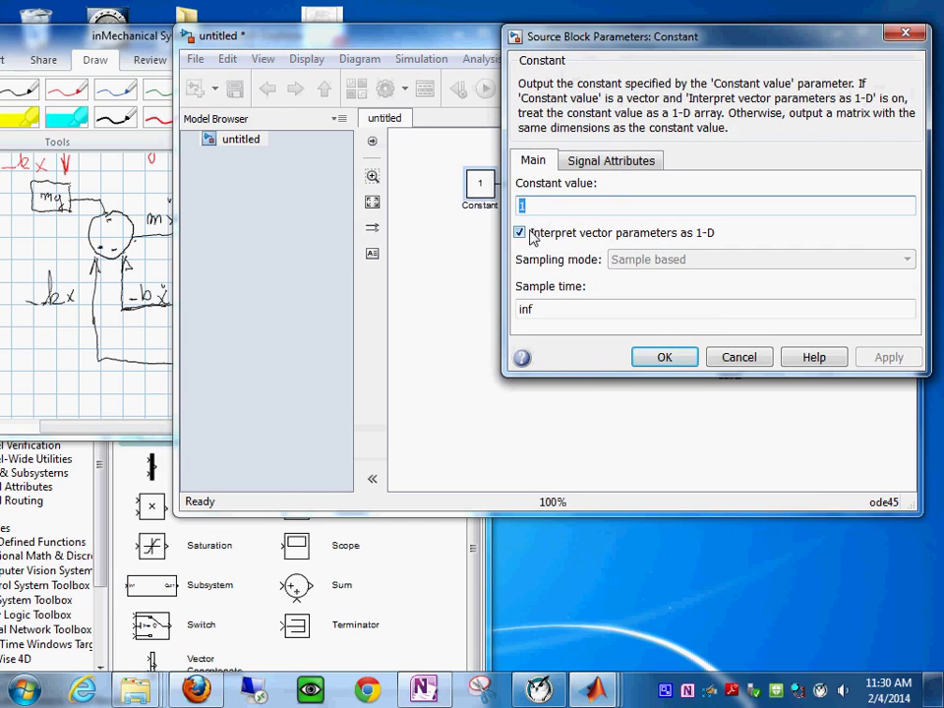
type("m")
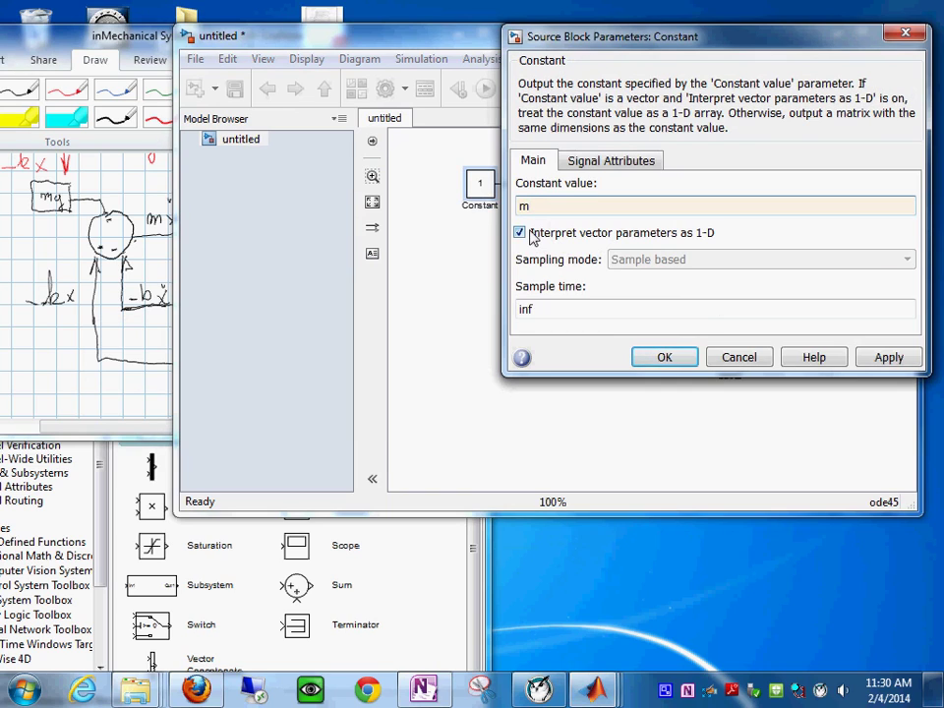
type("*g")
Apply the m*g constant, enlarge the Gain block and set its gain to 1/m
key("Return")
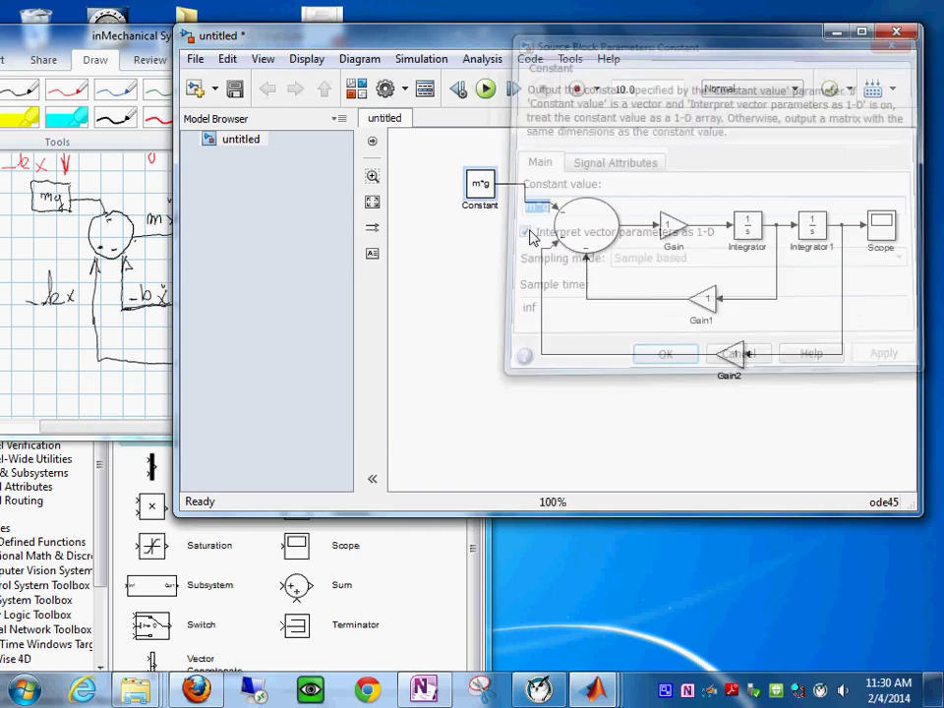
left_click(677, 226)
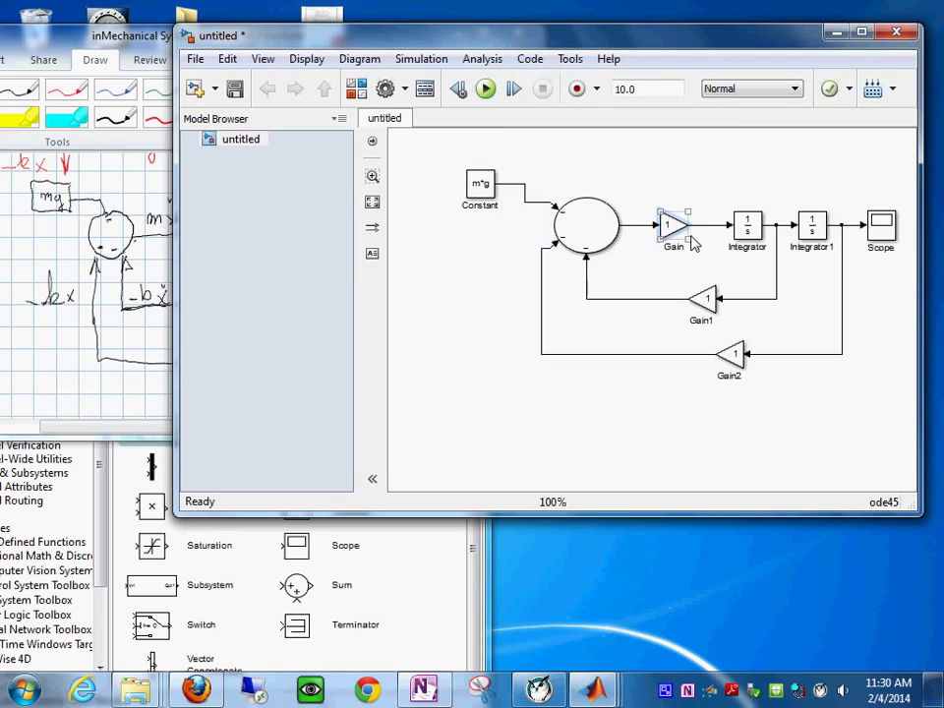
left_click_drag(692, 239, 703, 250)
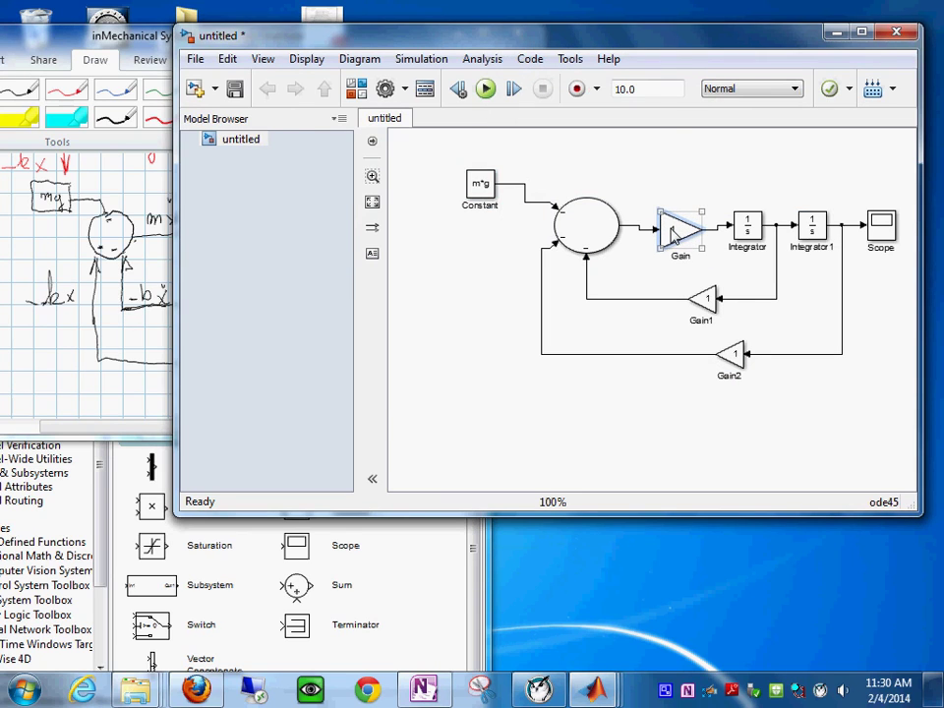
double_click(674, 233)
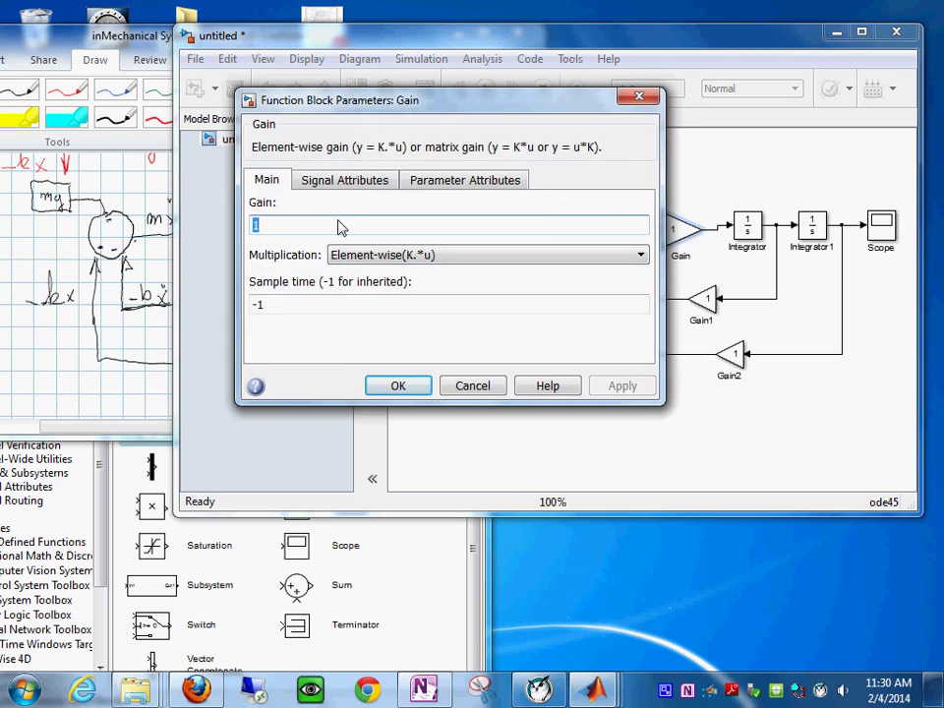
type("1")
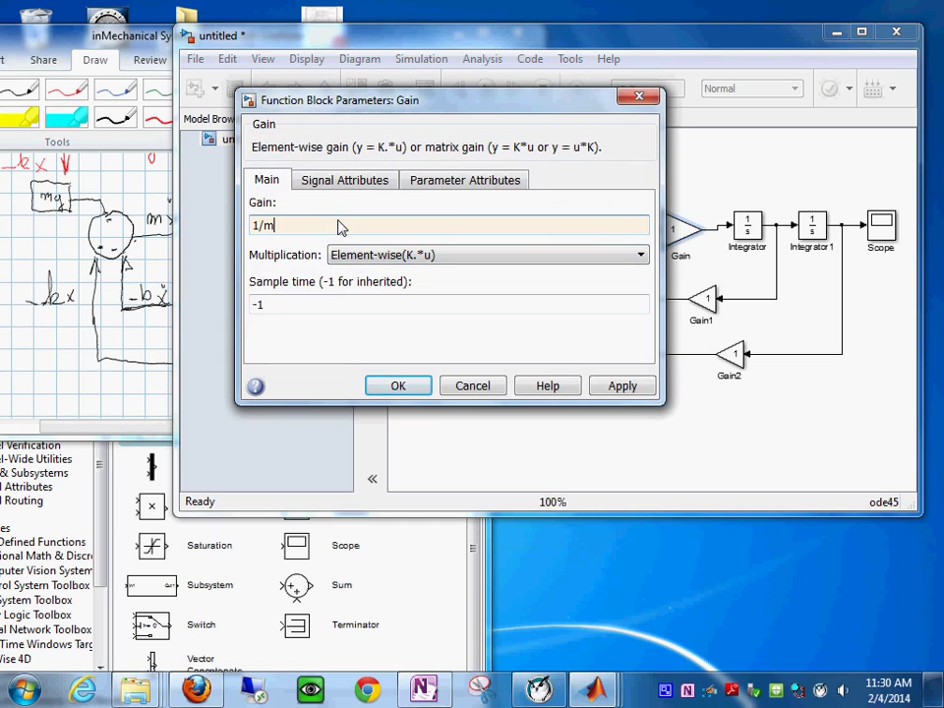
key("Return")
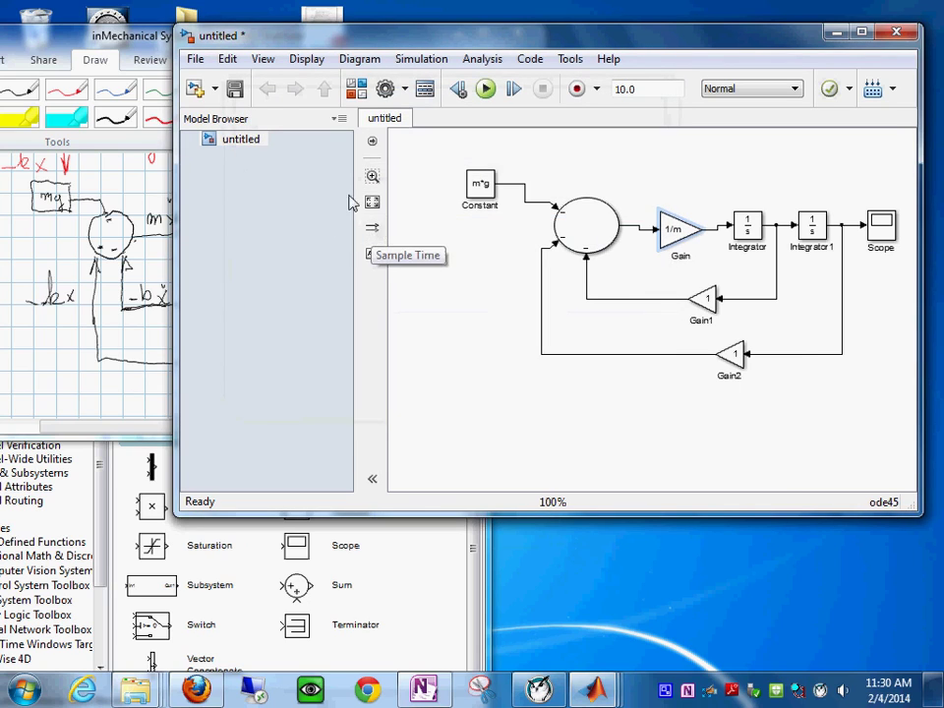
Set Gain1 to b and Gain2 to k, then open the Scope block's name label
left_click(714, 297)
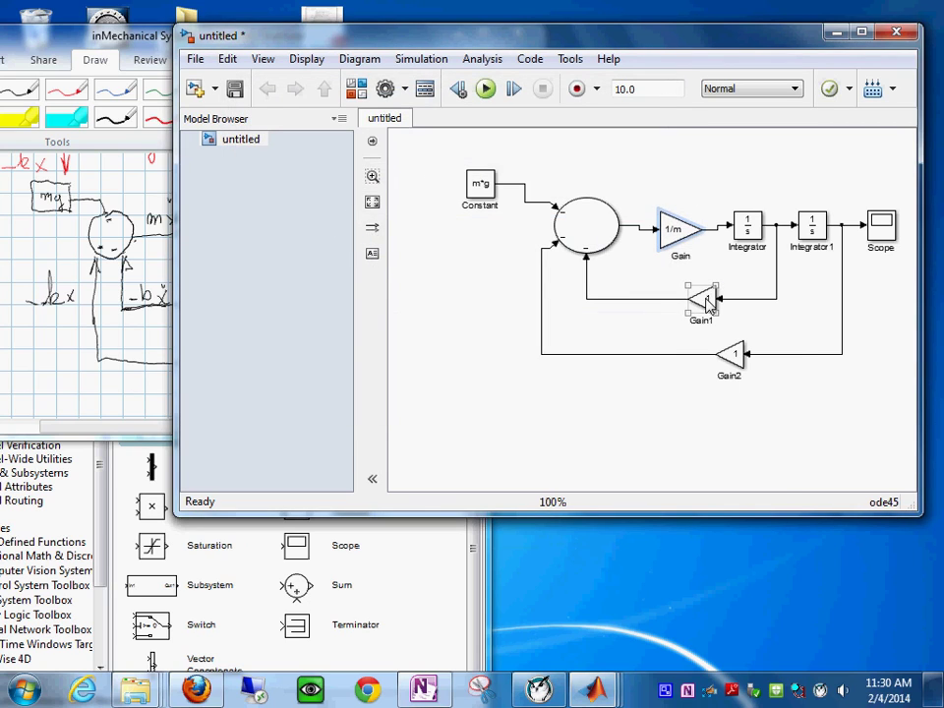
double_click(714, 297)
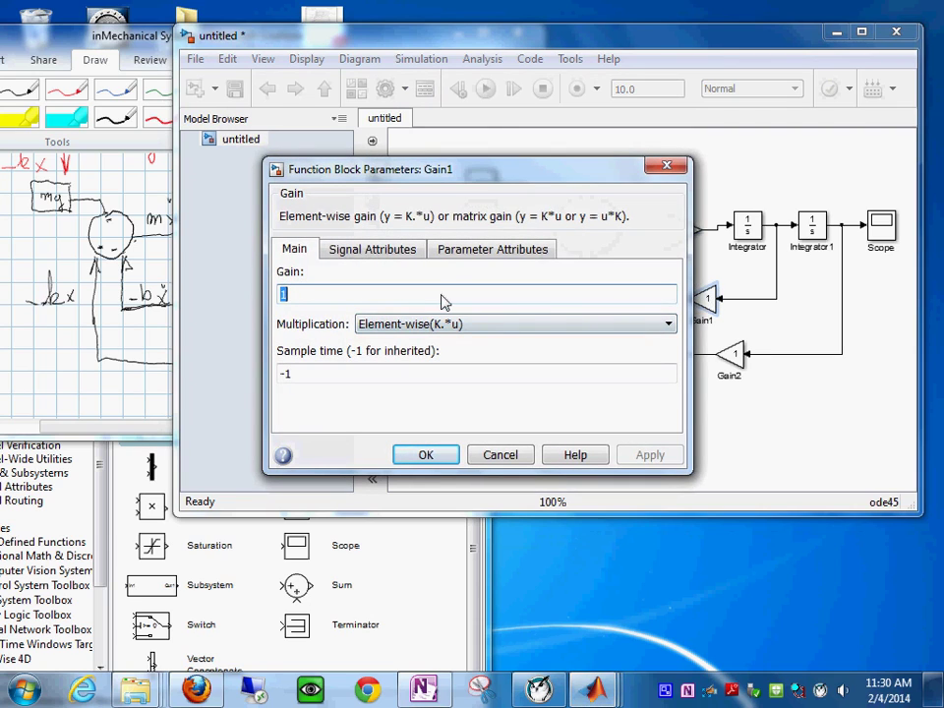
type("b")
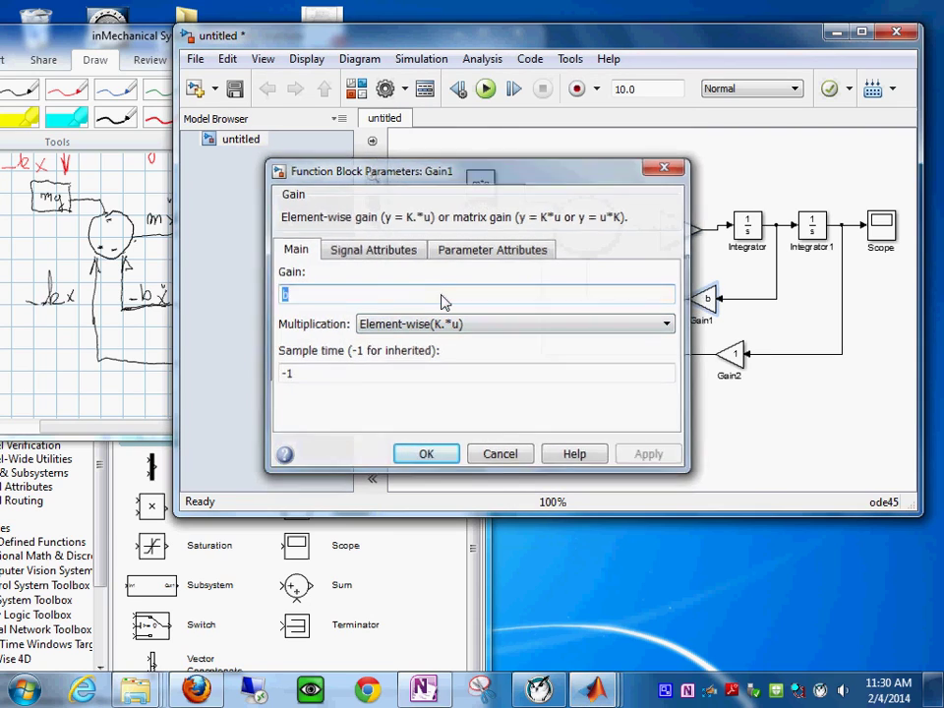
key("Return")
double_click(731, 354)
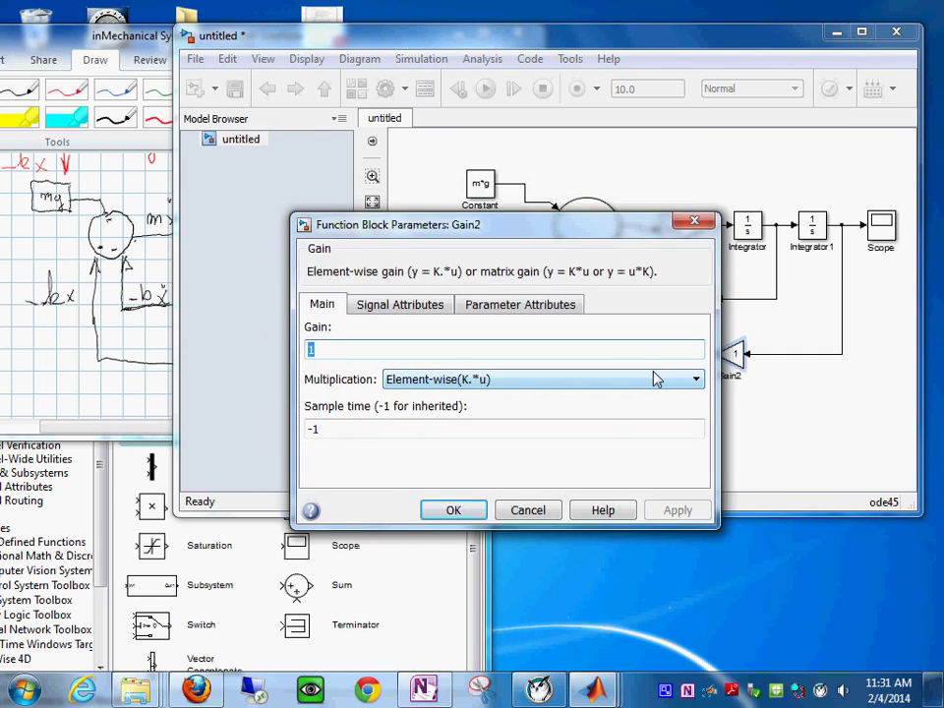
type("k")
key("Return")
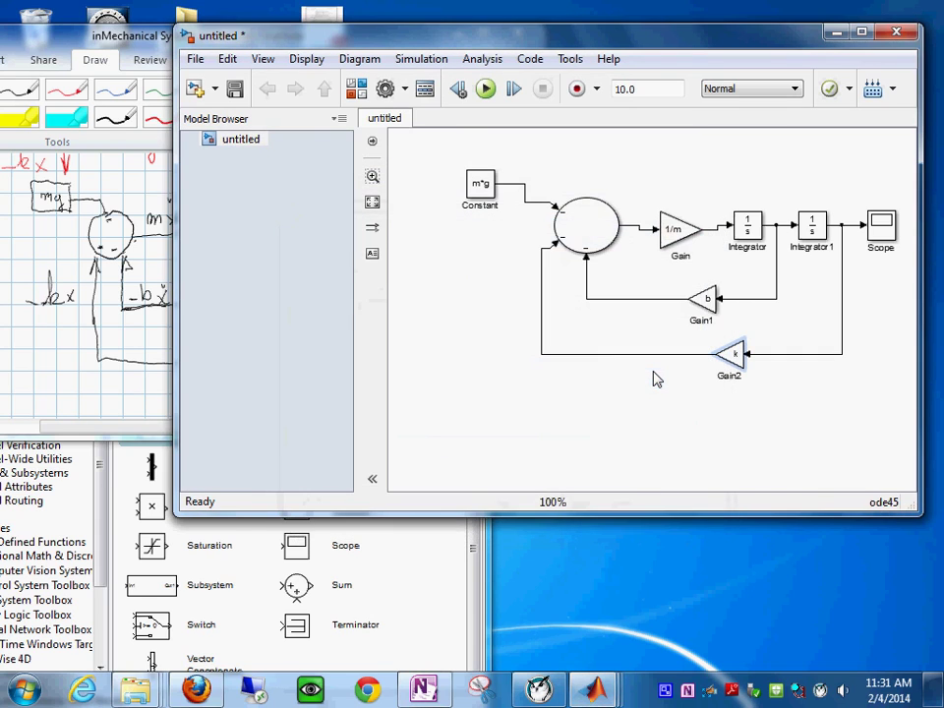
left_click(881, 226)
double_click(886, 247)
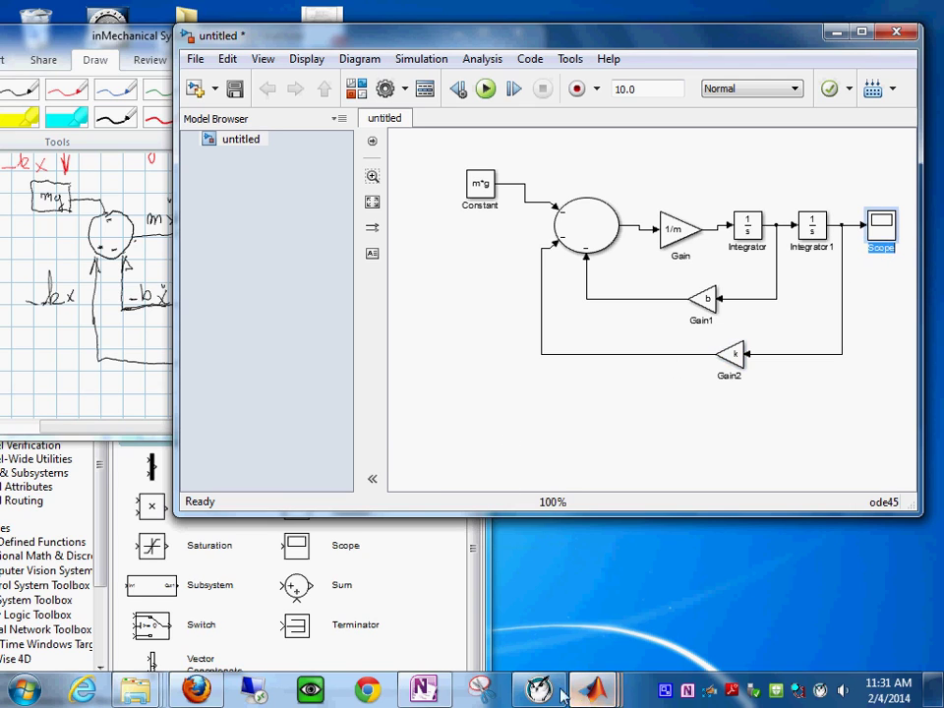
Bring the MATLAB Command Window forward, clear the prompt, and define m = 1
left_click(592, 692)
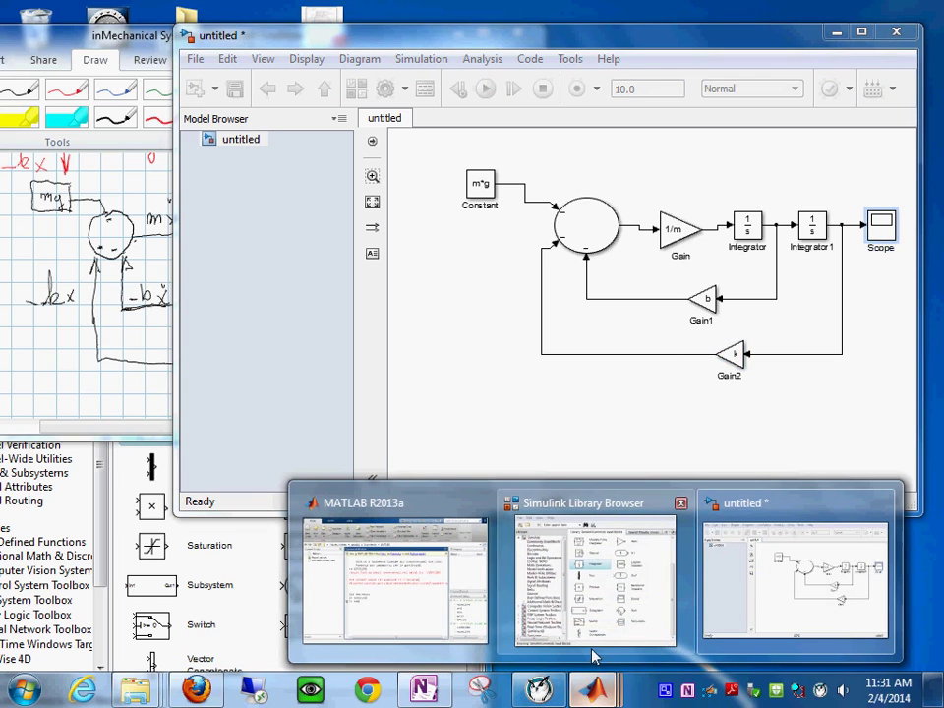
left_click(417, 616)
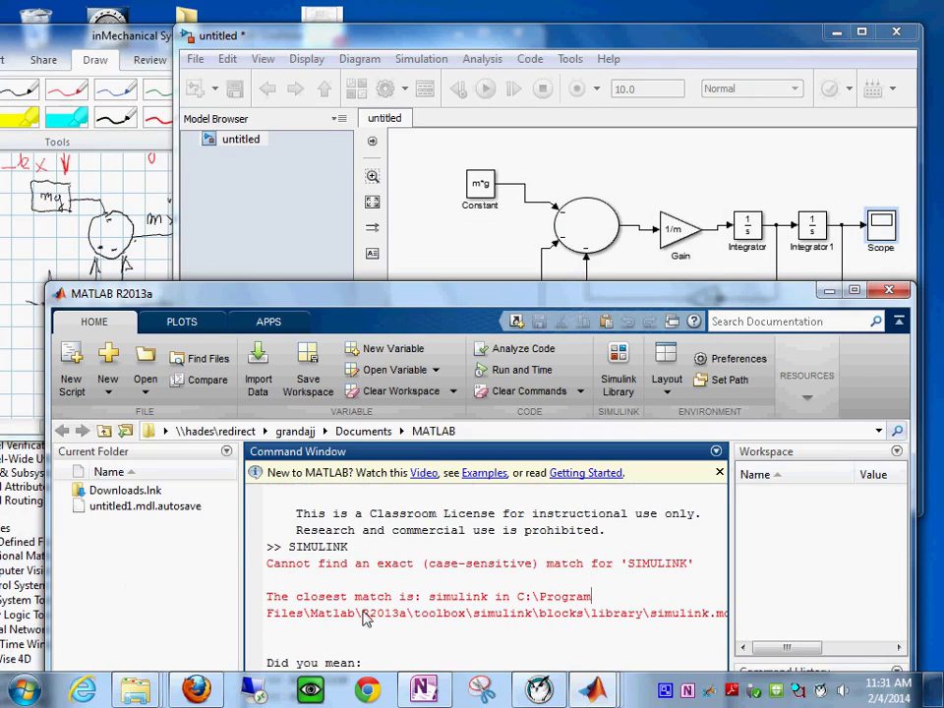
left_click_drag(384, 293, 363, 168)
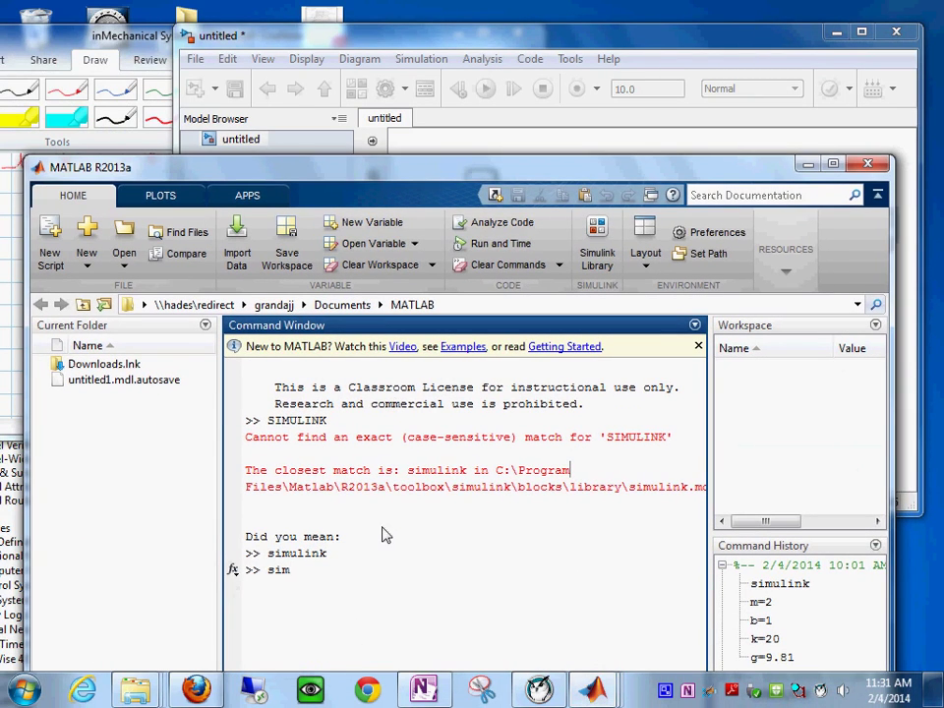
key("BackSpace")
key("BackSpace")
key("BackSpace")
type("m=1")
key("Return")
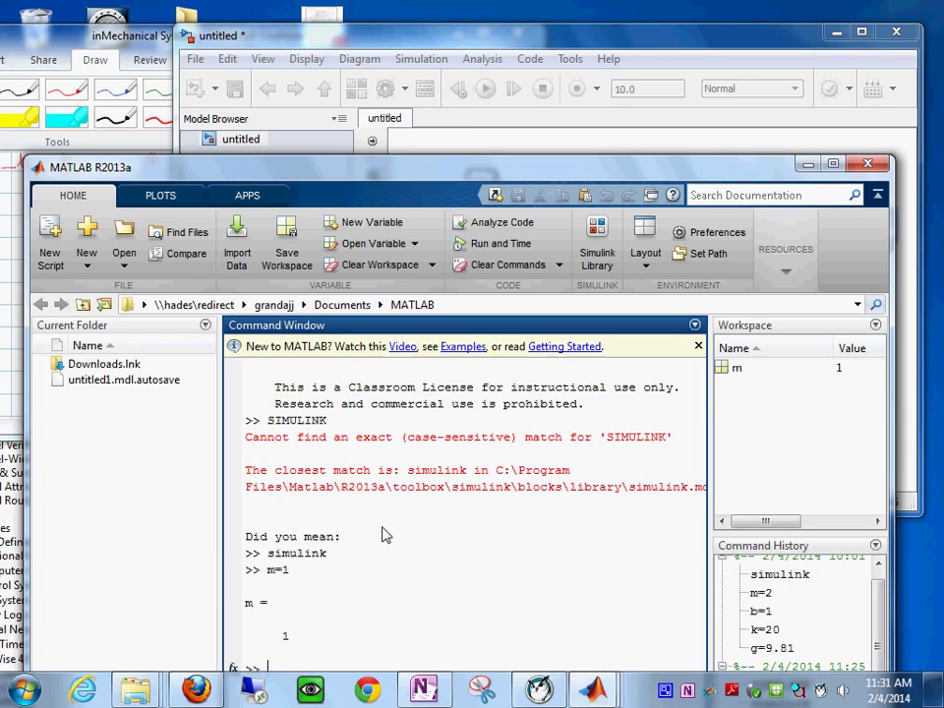
Define b = 1 and g = 9.81 at the Command Window prompt
type("b=")
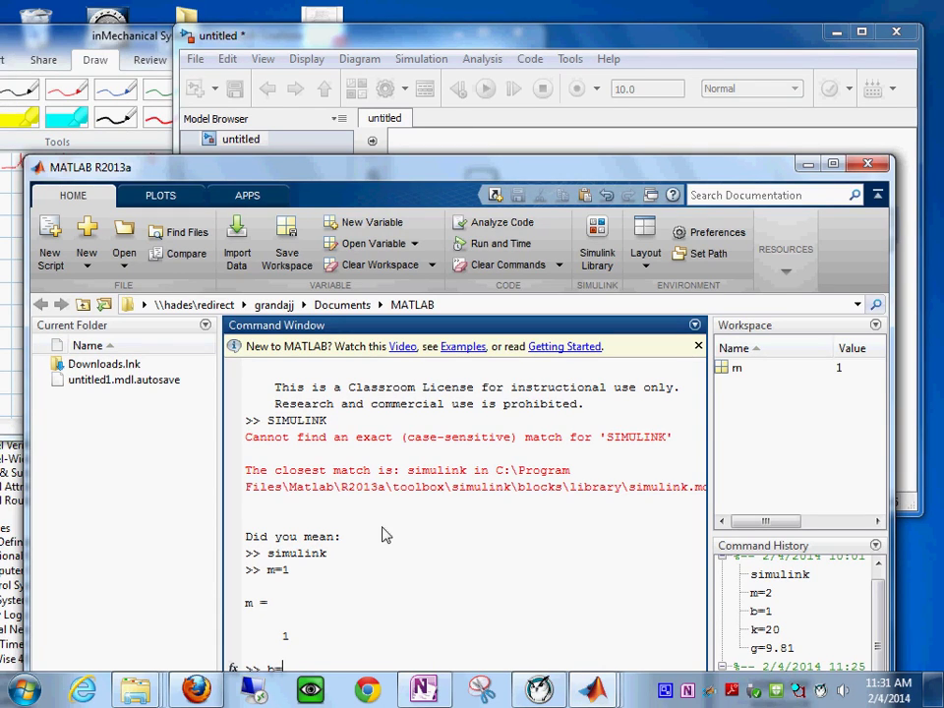
type("2")
scroll(358, 555, "right", 1)
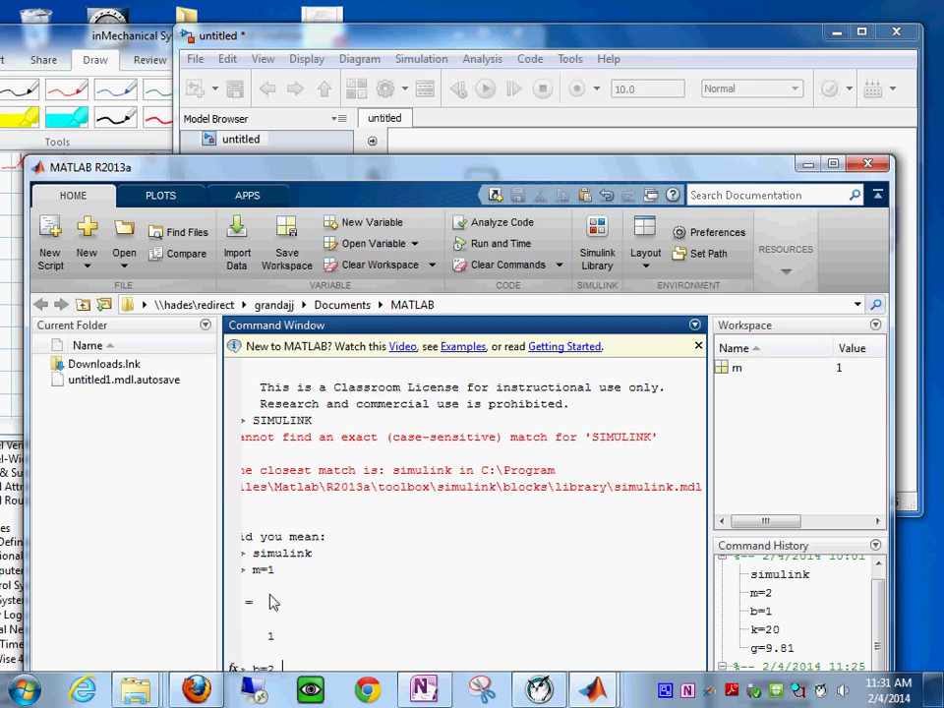
scroll(273, 602, "left", 1)
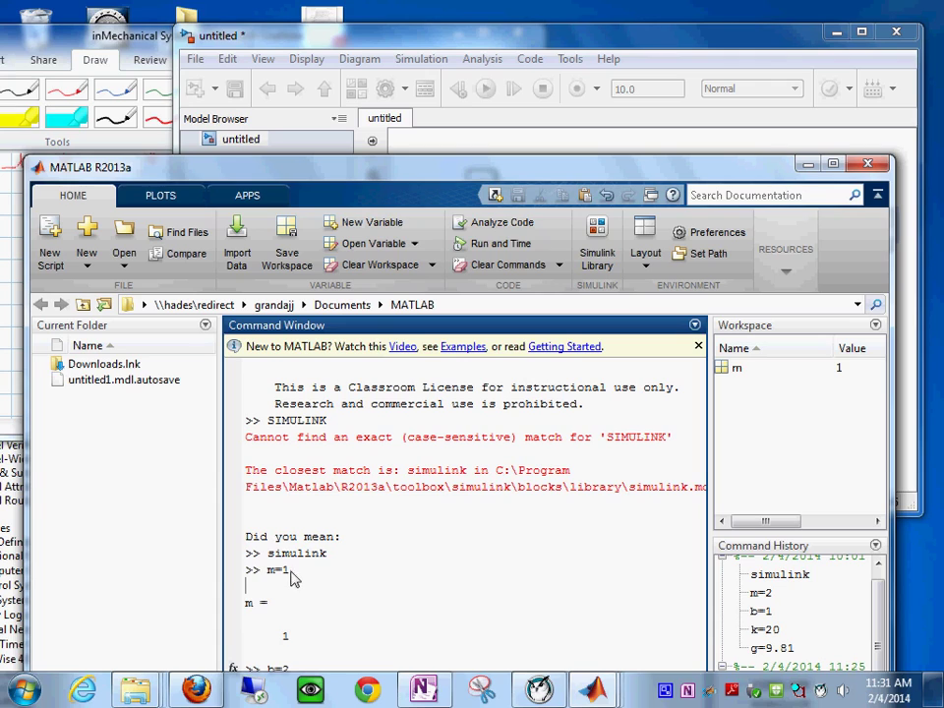
left_click_drag(293, 571, 229, 575)
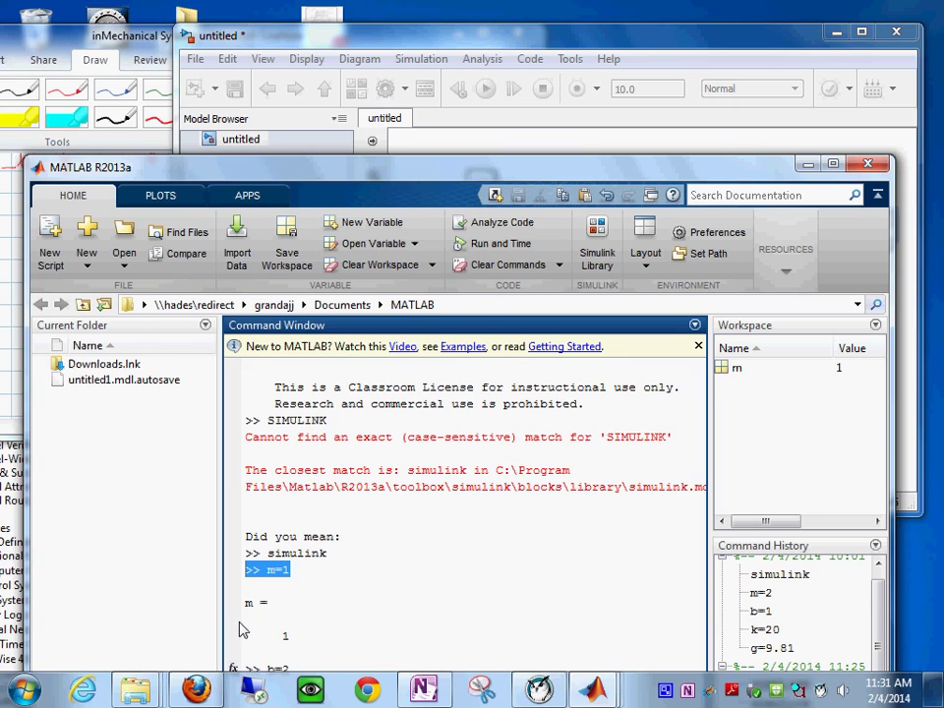
left_click(352, 604)
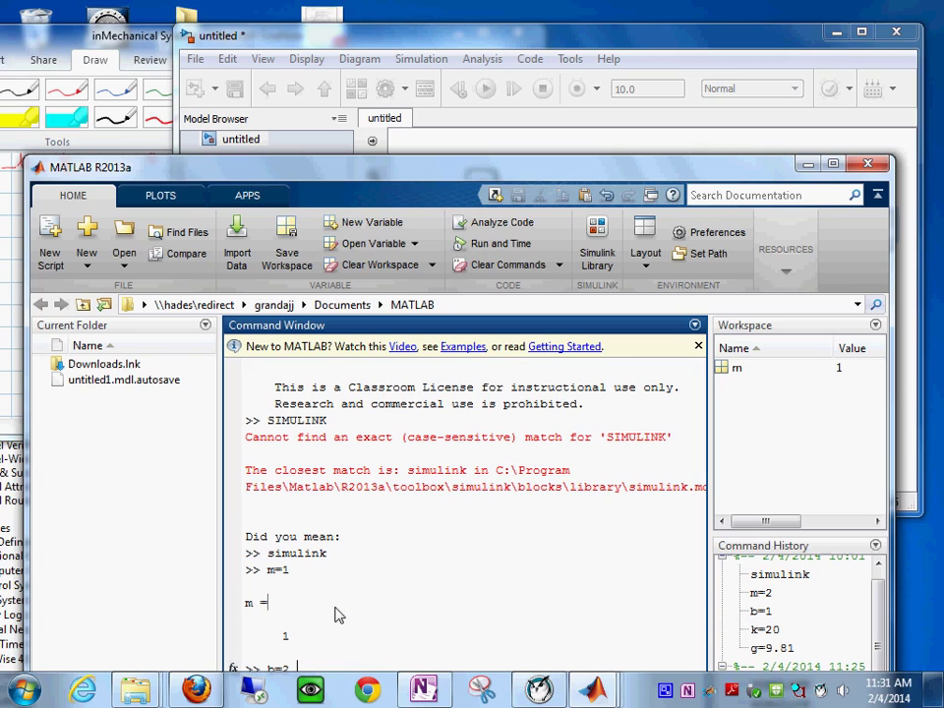
key("BackSpace")
type("c")
type("=9")
type(".81")
key("Return")
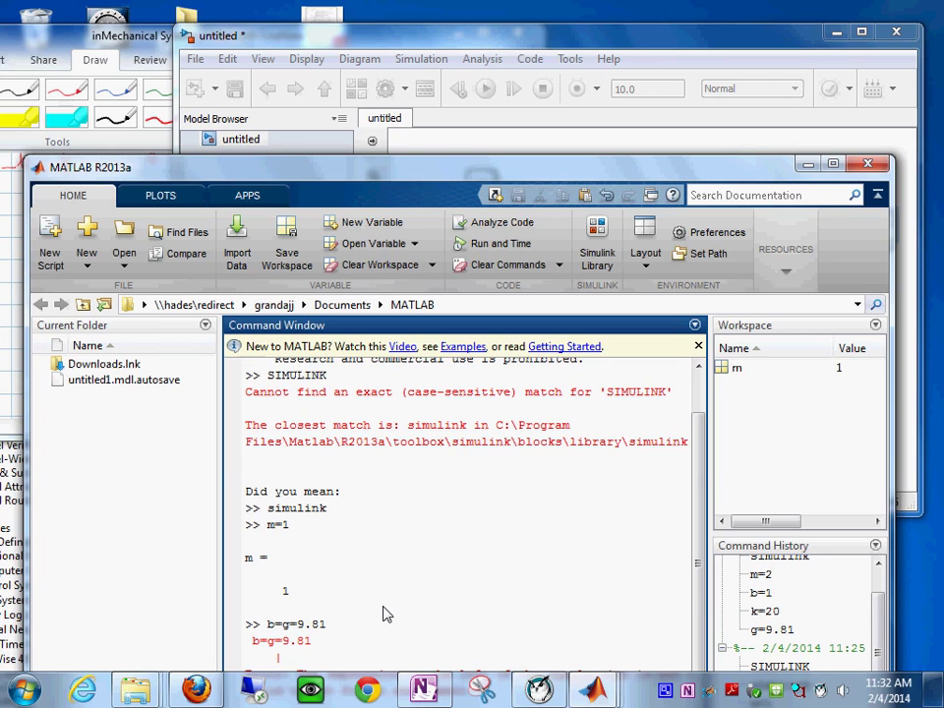
type("b=1")
key("Return")
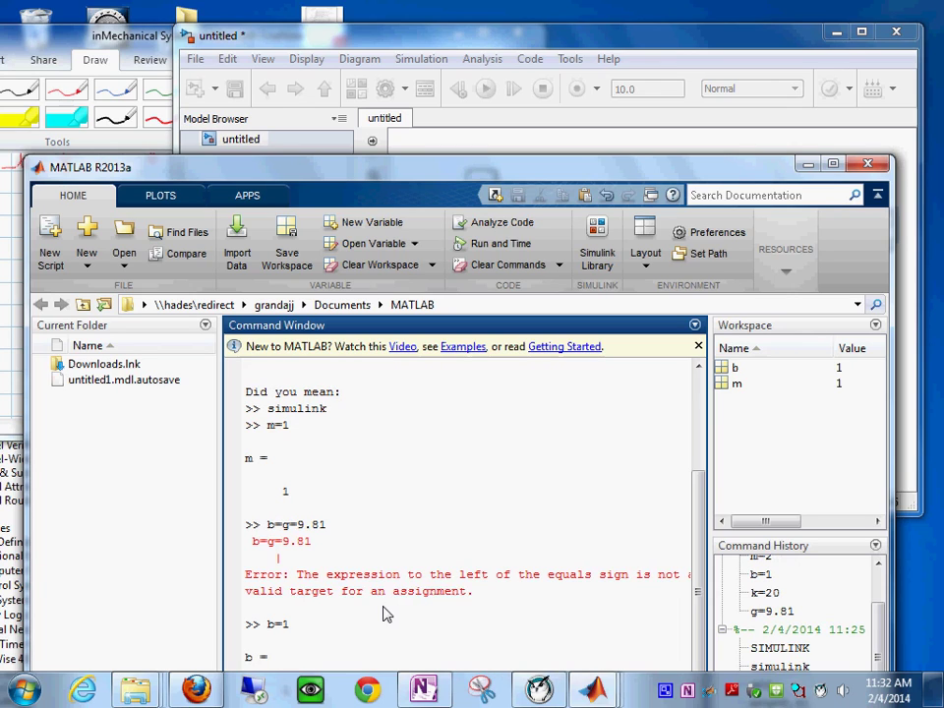
key("Return")
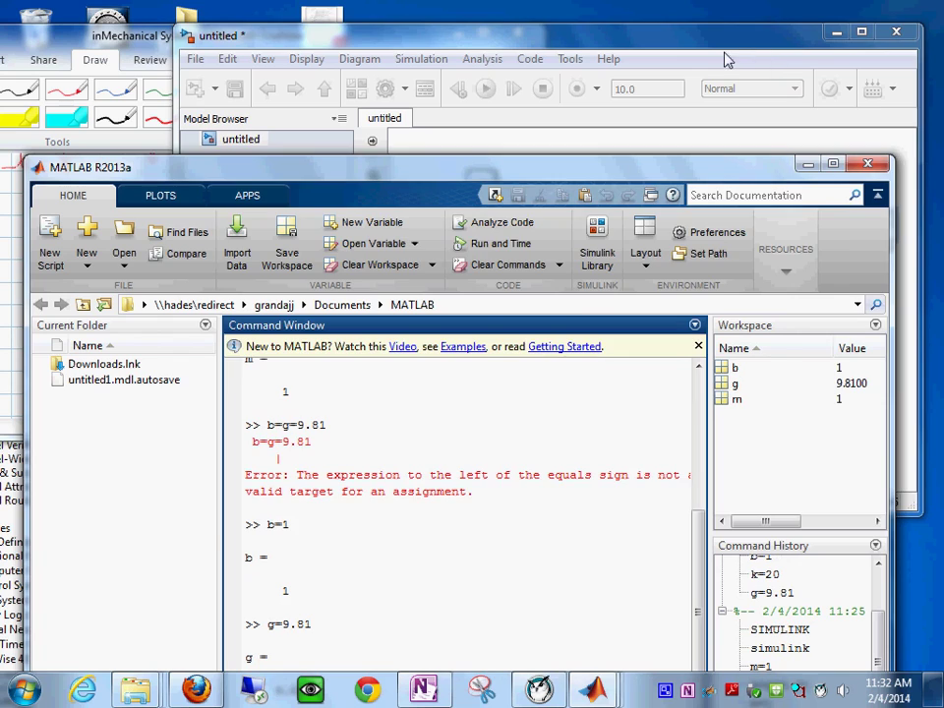
Open the Scope block's display window and position it beside the model
left_click(547, 44)
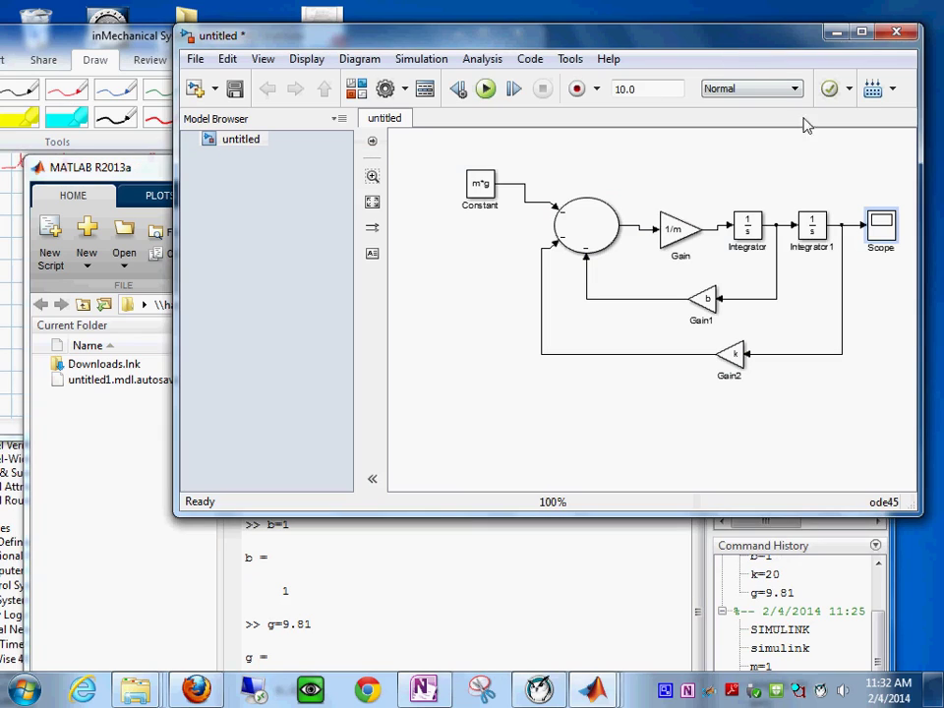
double_click(882, 228)
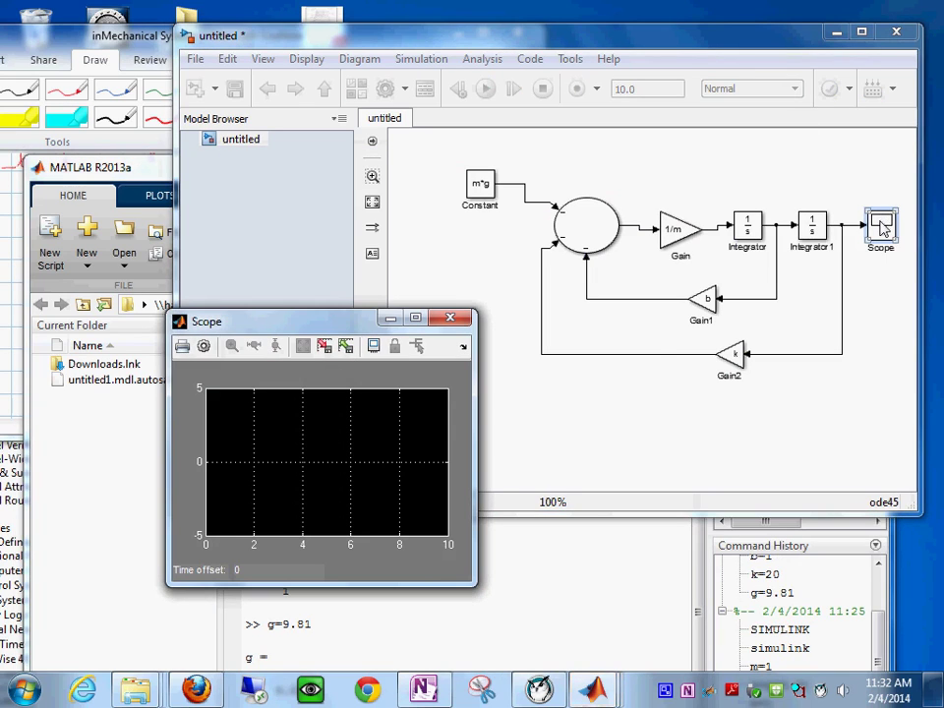
left_click(590, 158)
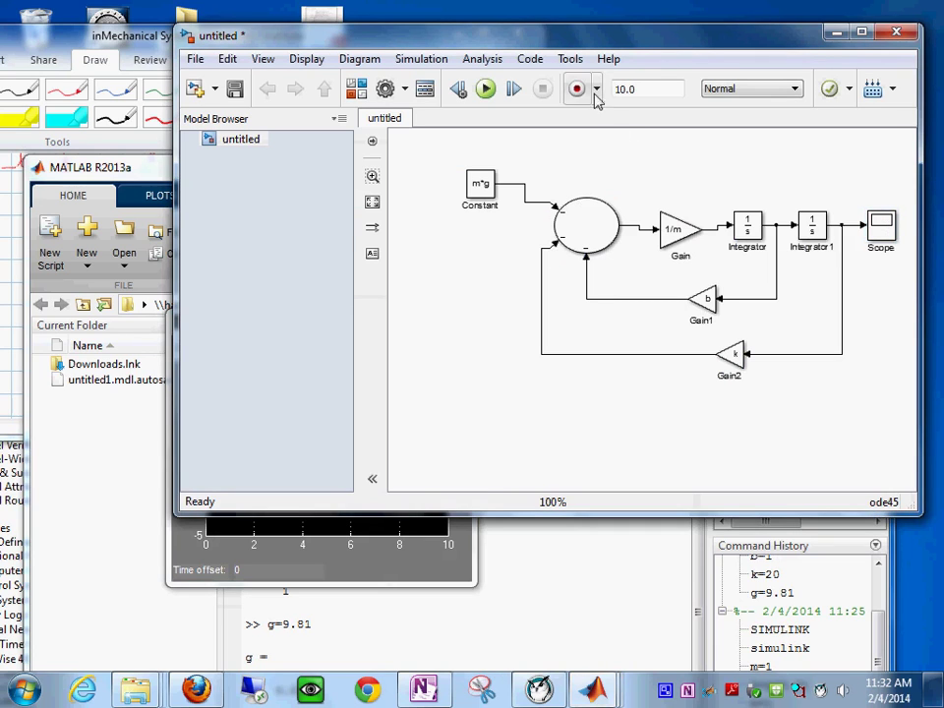
left_click(253, 536)
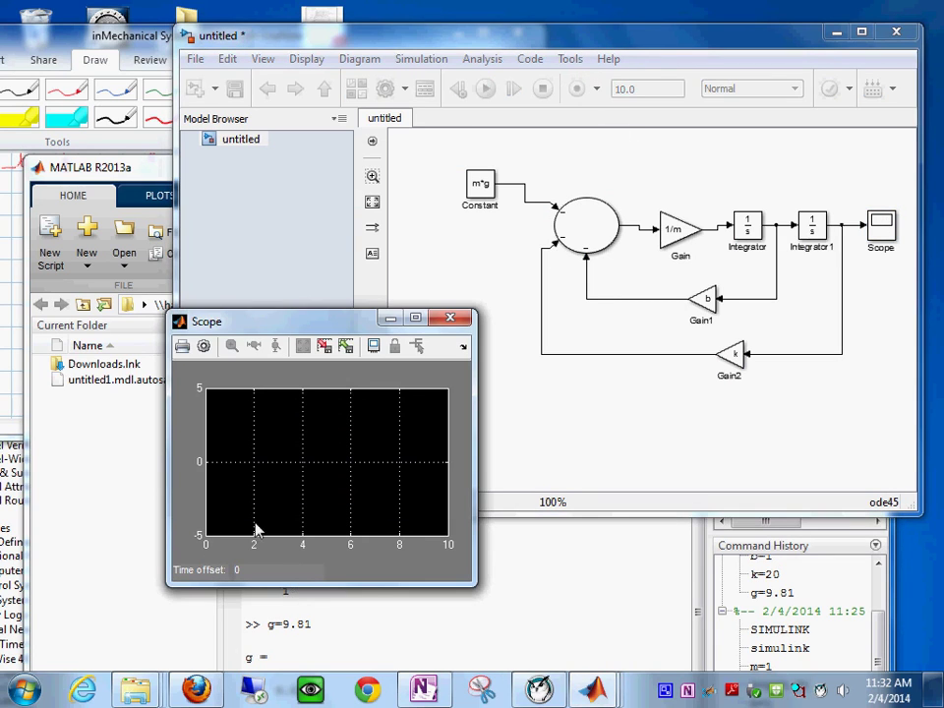
left_click_drag(274, 327, 158, 416)
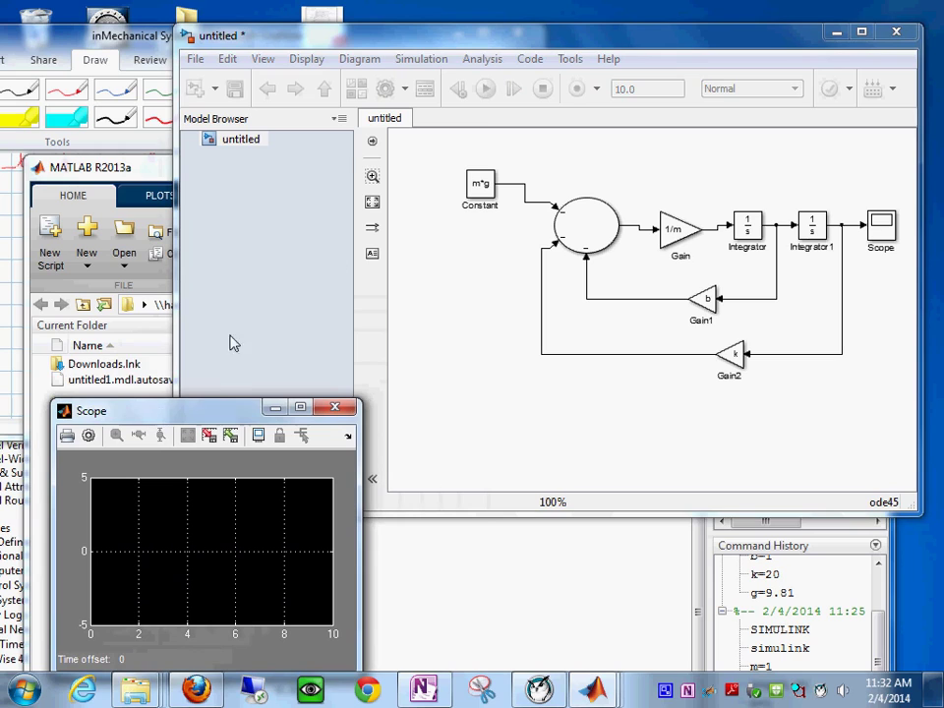
Run the simulation, which fails on Gain2 because k is undefined, and minimize the error report
left_click(488, 89)
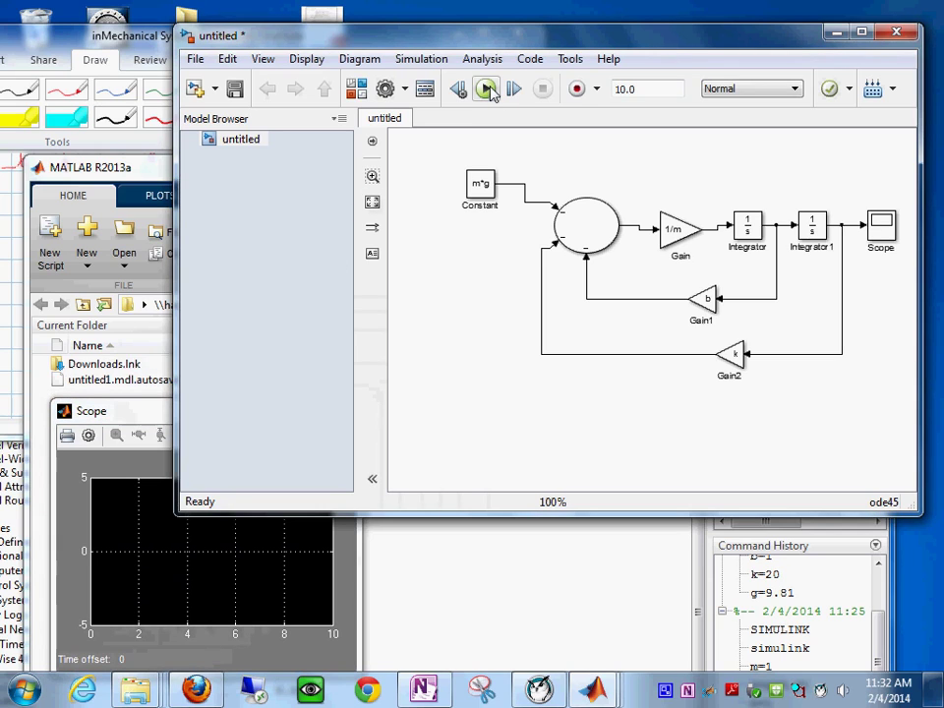
left_click(489, 90)
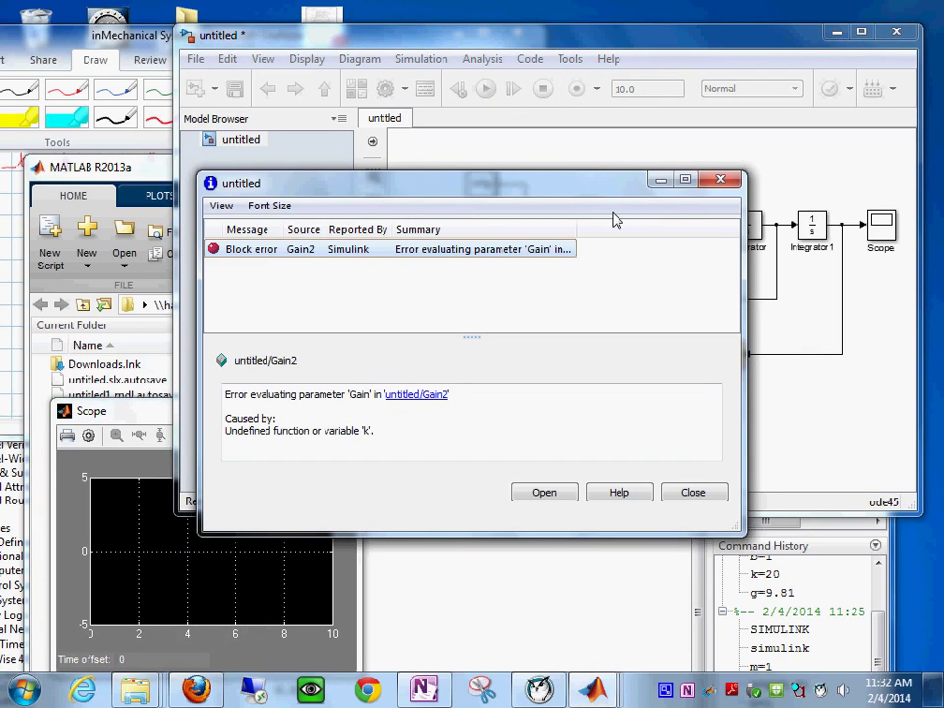
left_click_drag(542, 194, 513, 431)
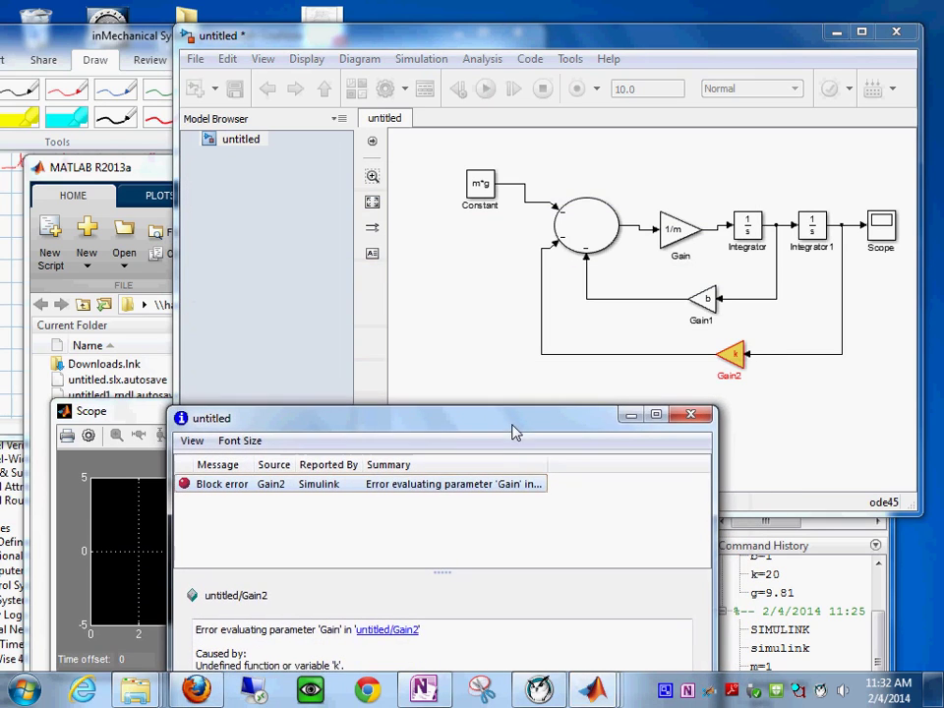
left_click(728, 371)
left_click(765, 428)
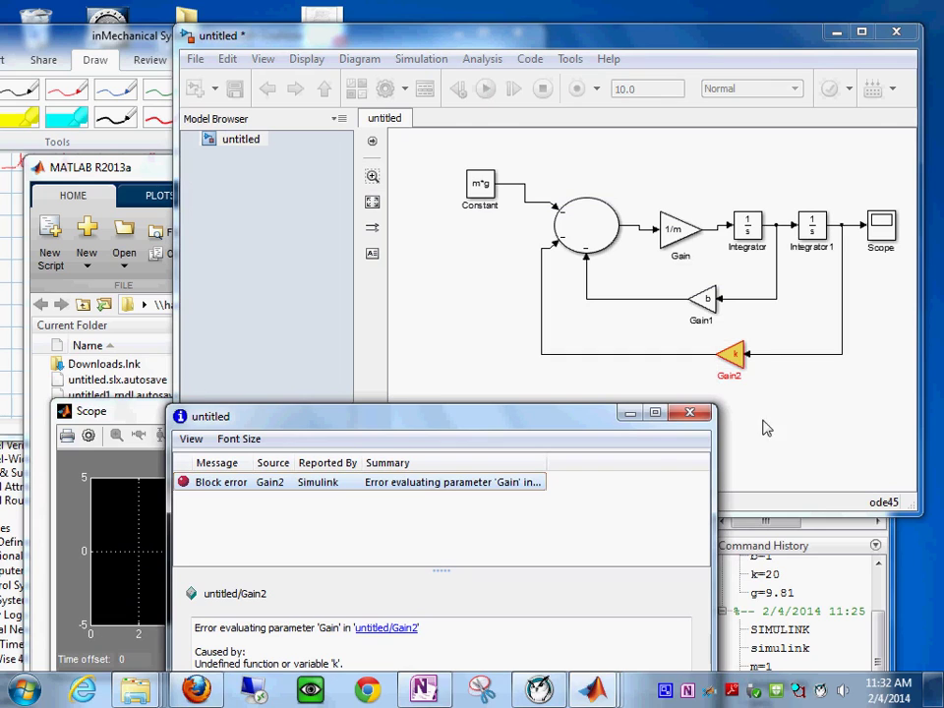
left_click(631, 415)
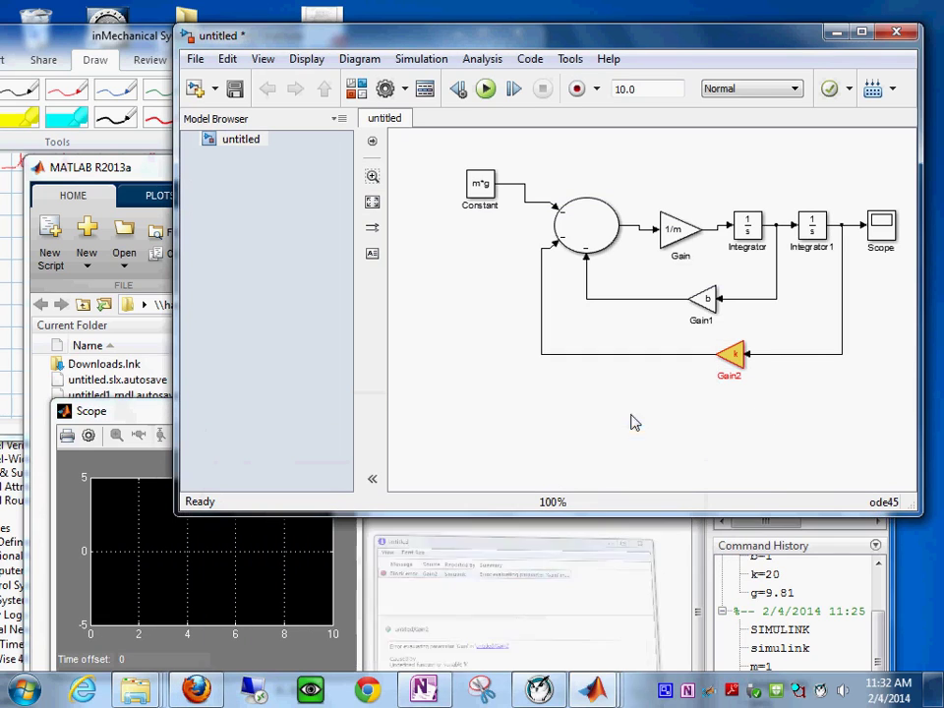